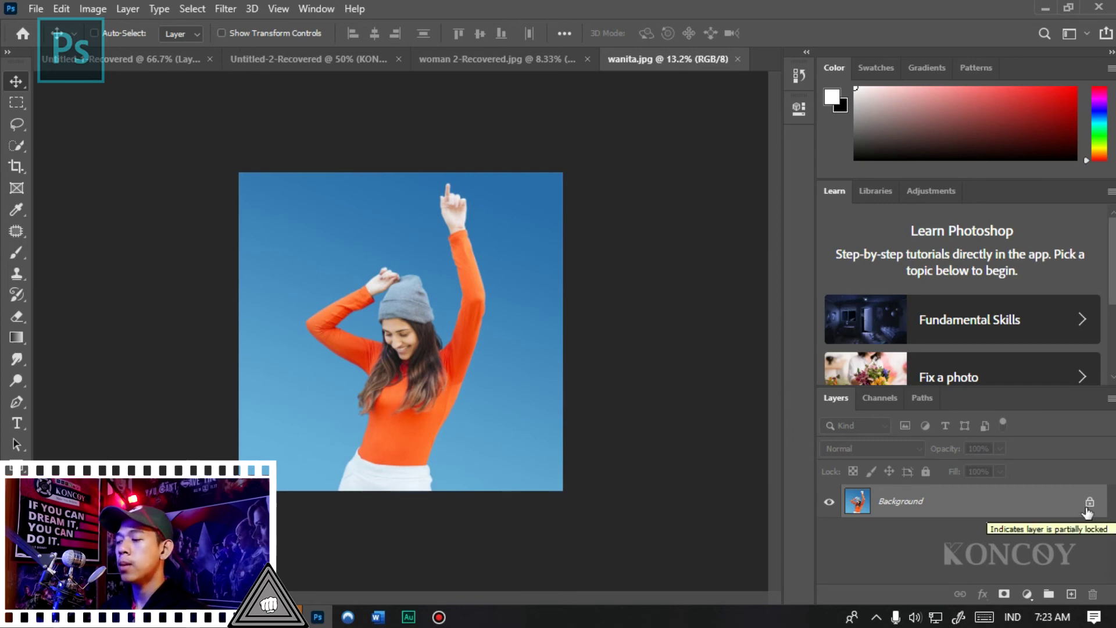
Unlock the Background layer and crop the canvas wider, past the photo's edges.
left_click(1089, 505)
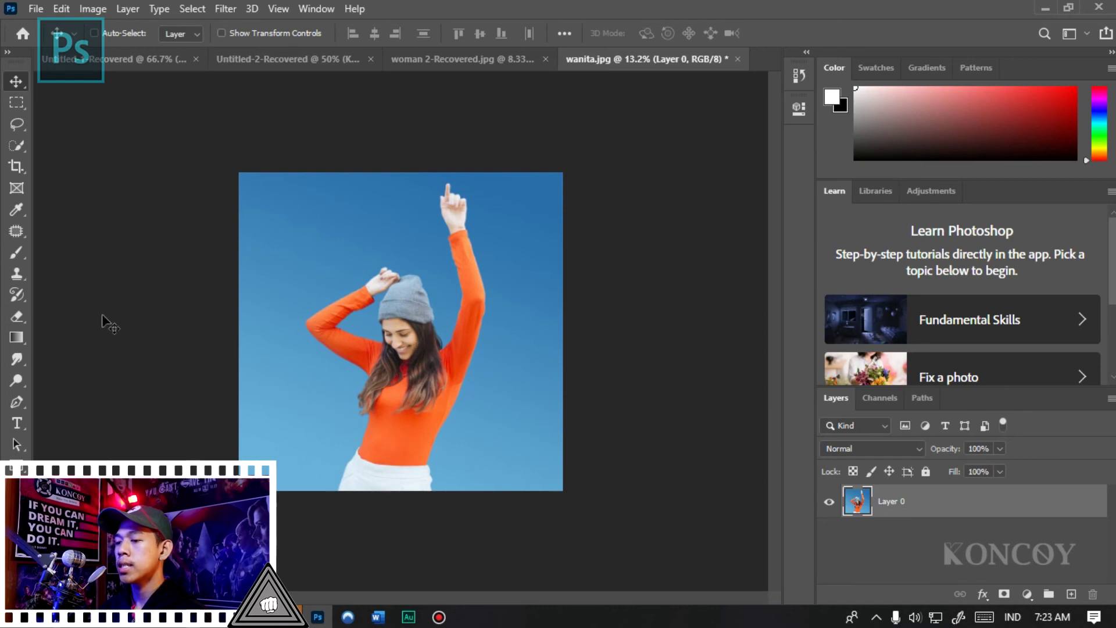
key("c")
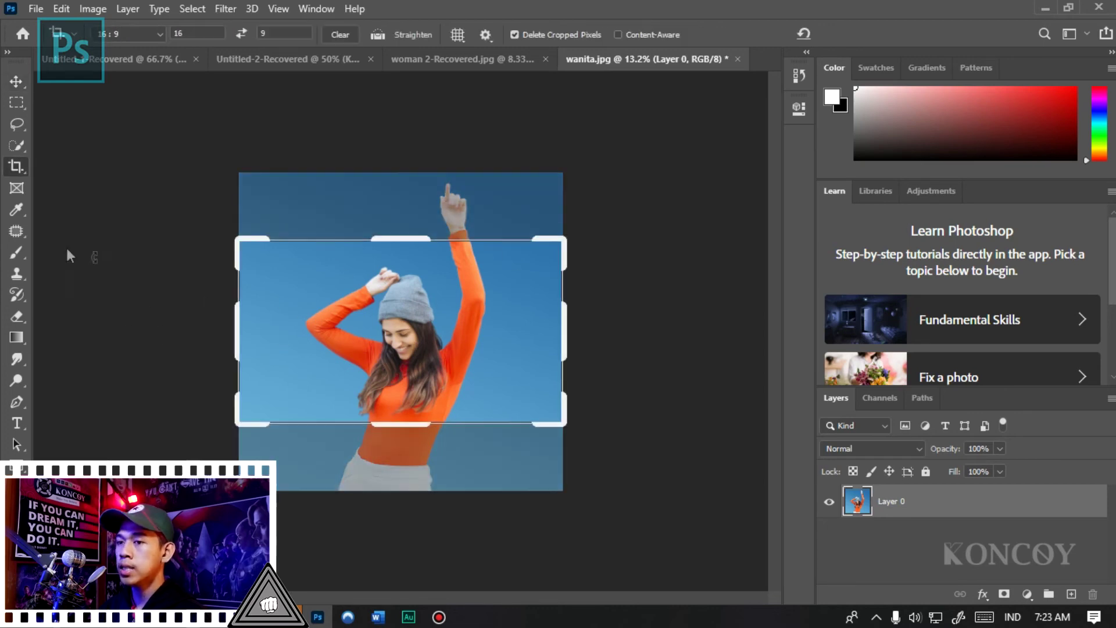
left_click(7, 52)
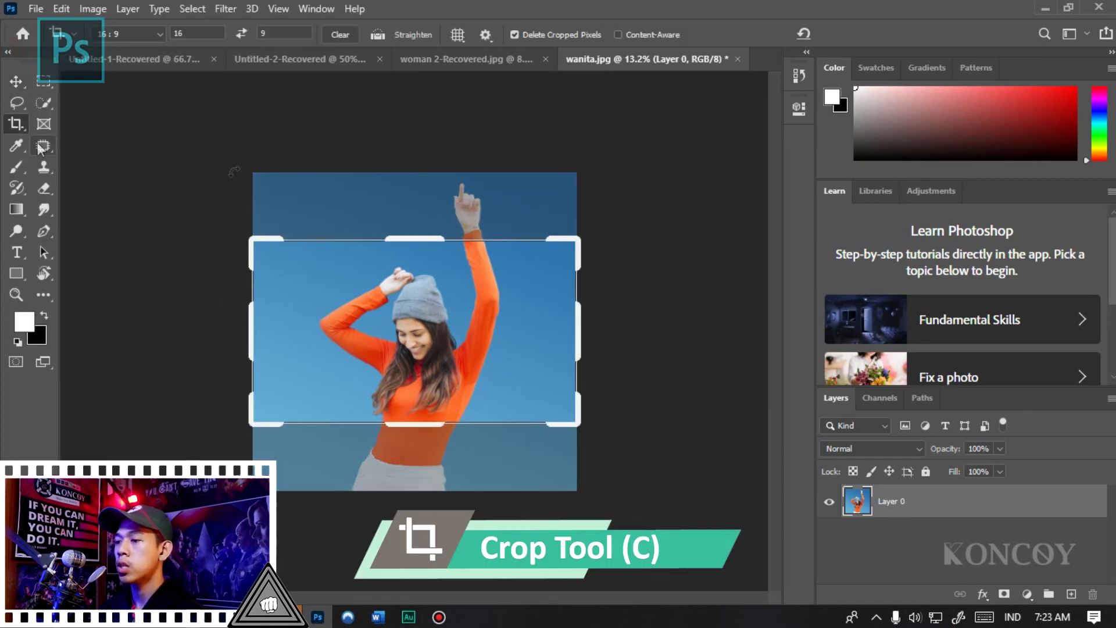
left_click_drag(571, 241, 749, 145)
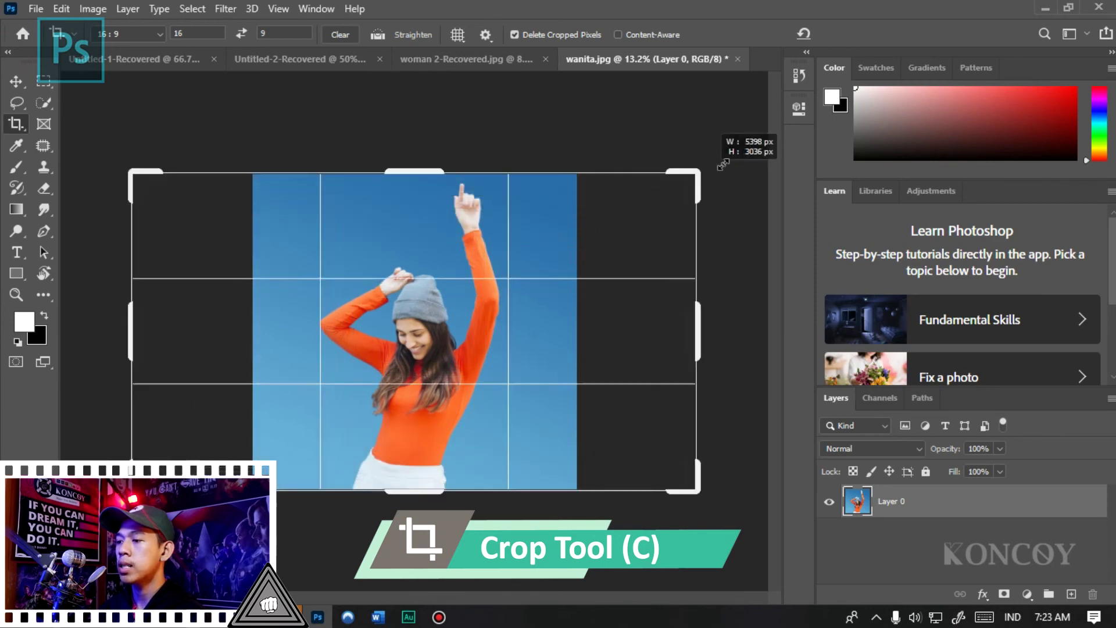
double_click(603, 249)
key("v")
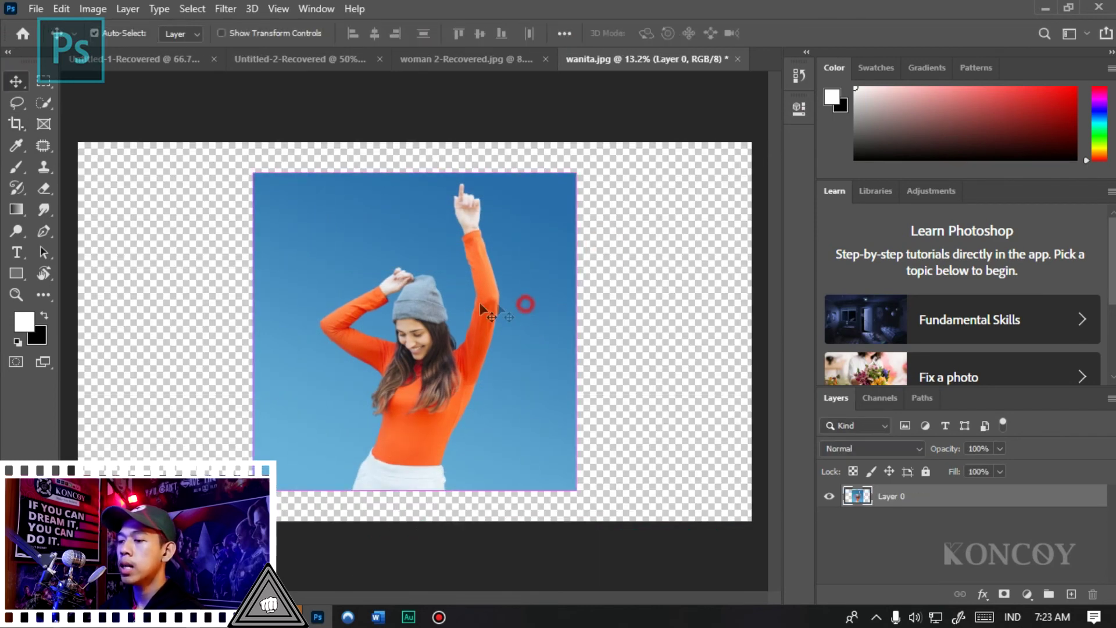
Move the woman photo to the left and drag a duplicate onto the right half.
left_click_drag(480, 307, 378, 303)
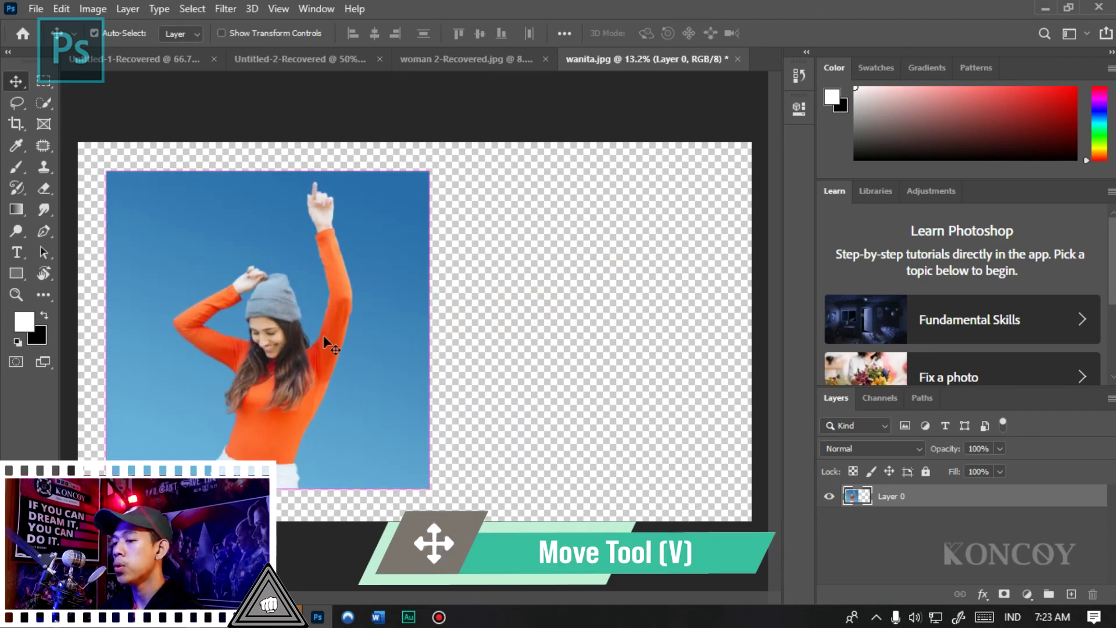
scroll(286, 333, "down", 1)
scroll(337, 332, "down", 1)
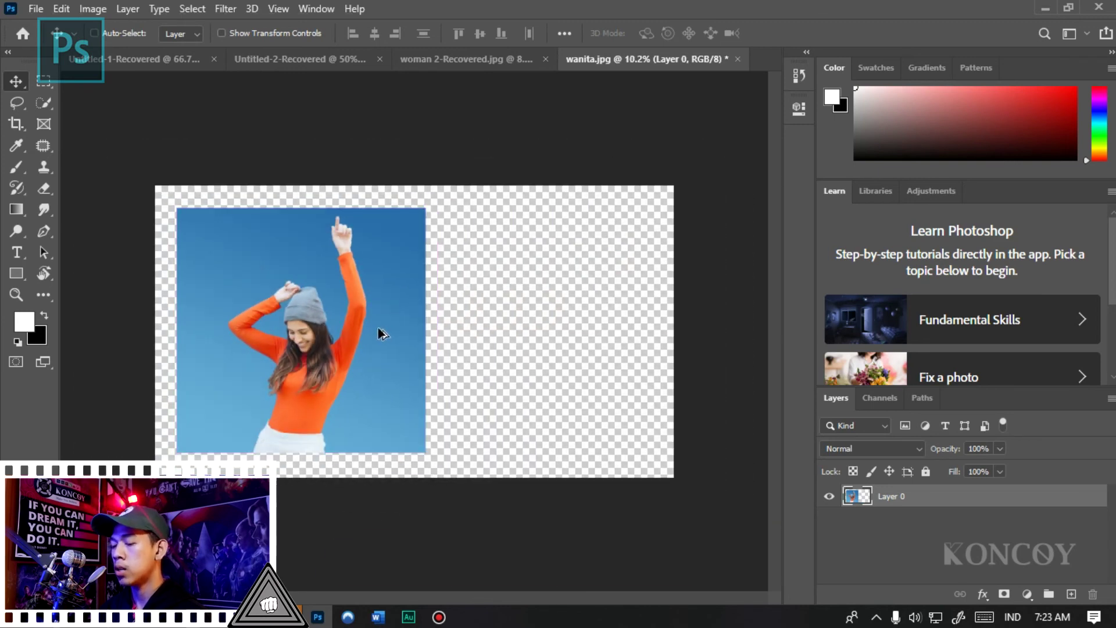
left_click_drag(285, 349, 544, 347)
Recrop the canvas to fit both photos, fit the view, and collapse the Tutorials and Color panels.
key("c")
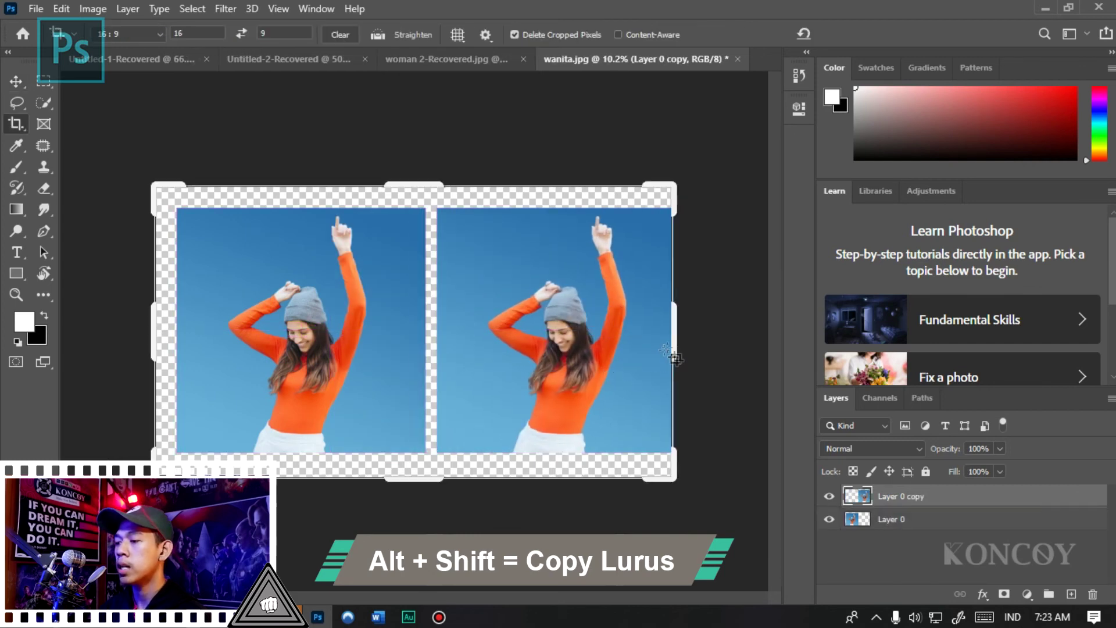
left_click_drag(677, 329, 689, 326)
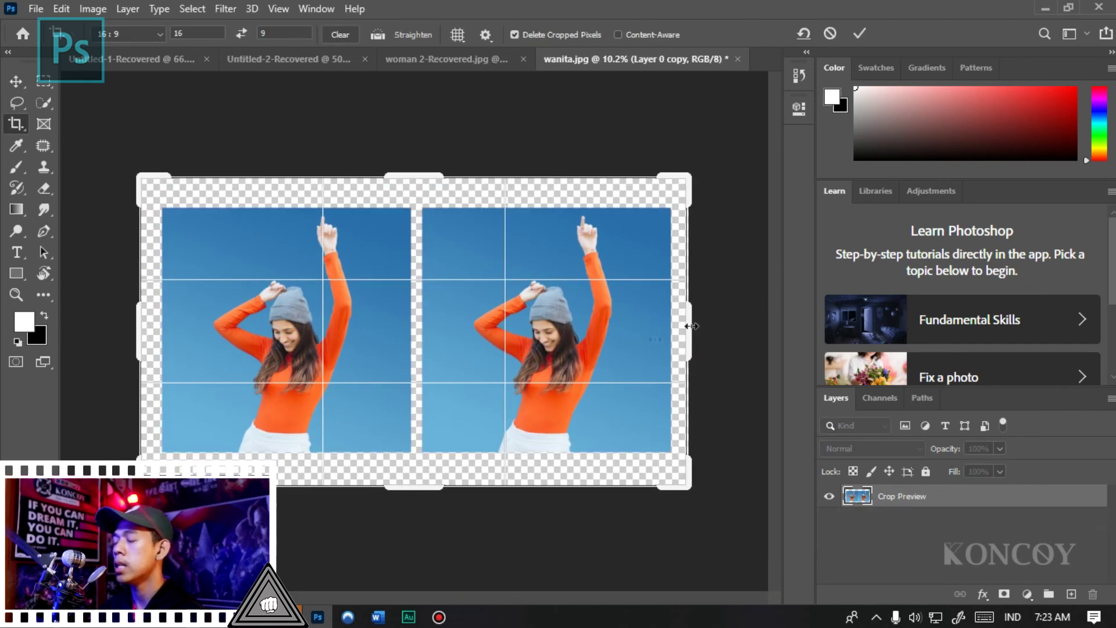
right_click(618, 356)
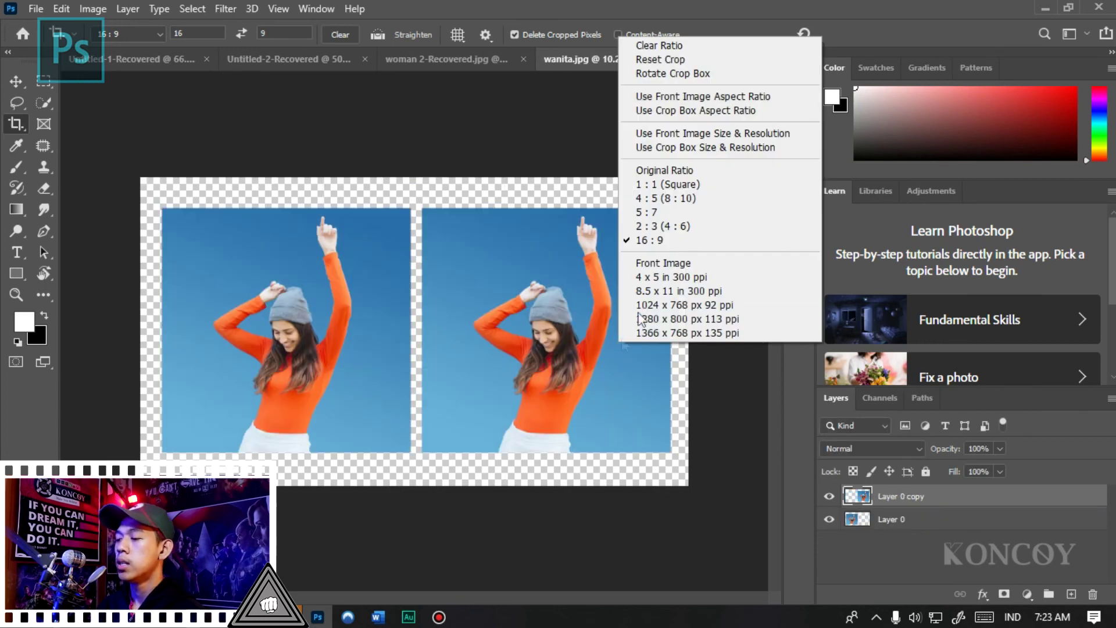
key("ctrl+0")
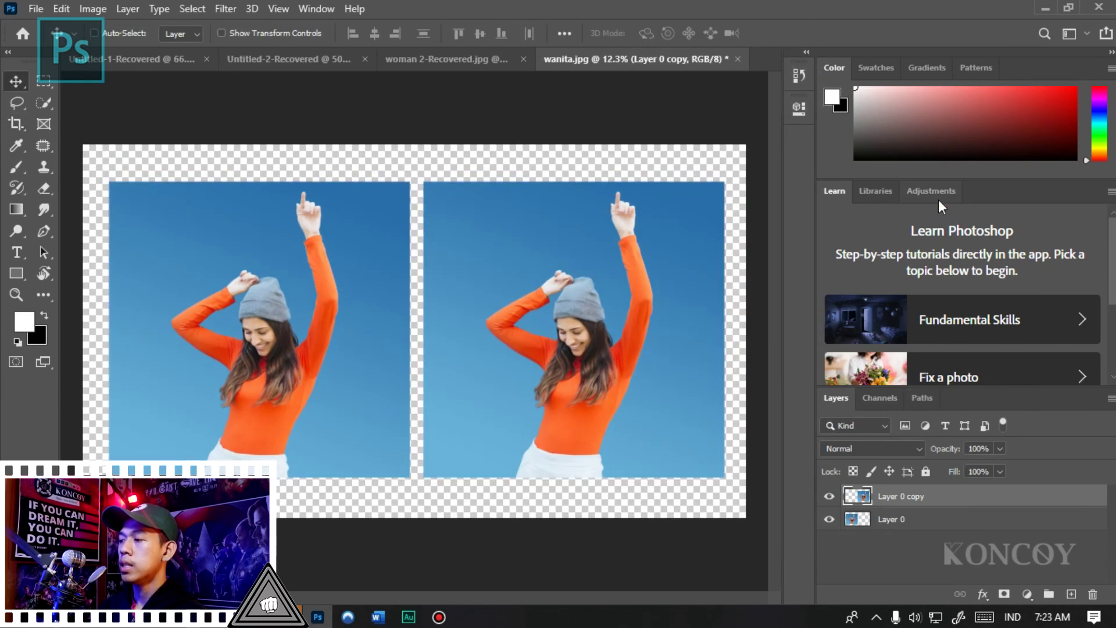
double_click(982, 191)
double_click(1040, 68)
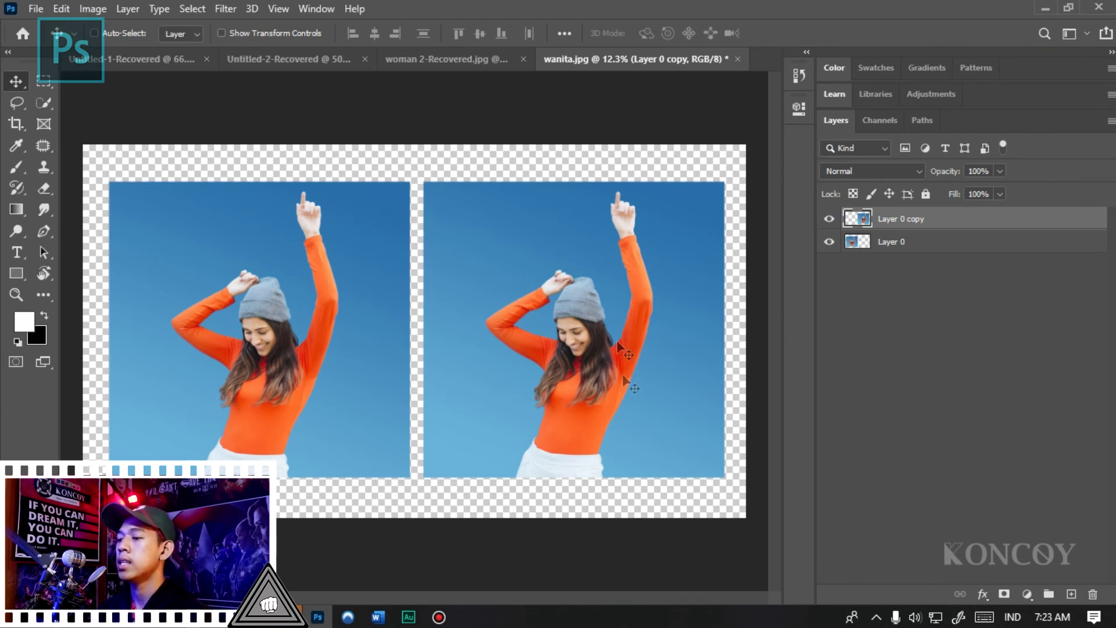
Convert Layer 0 copy to a smart object and rename it 'smart object'.
right_click(909, 224)
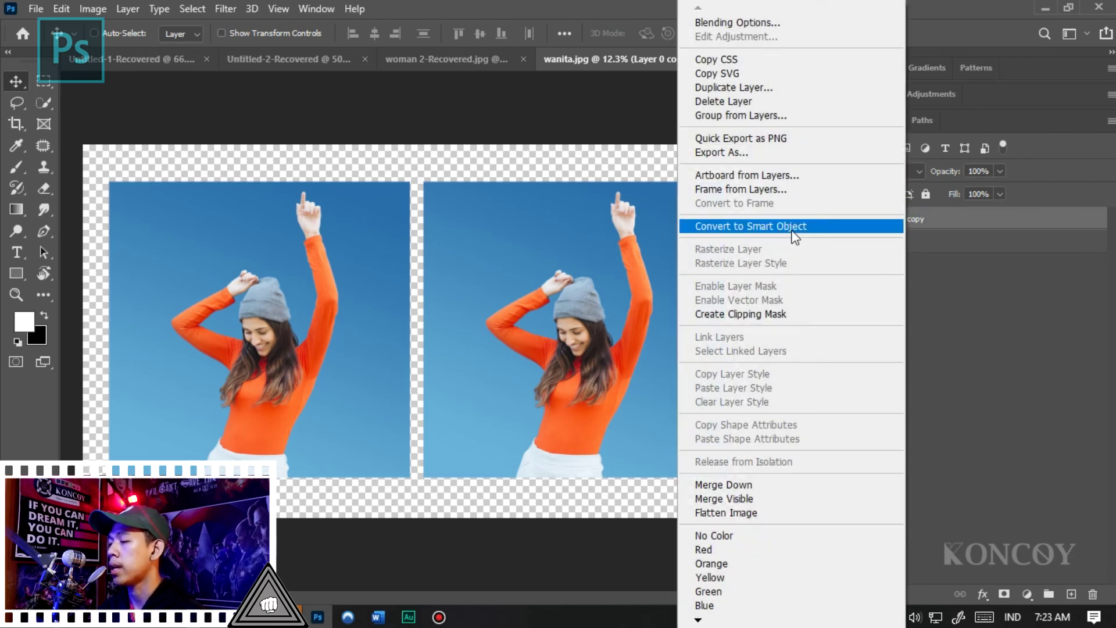
left_click(793, 232)
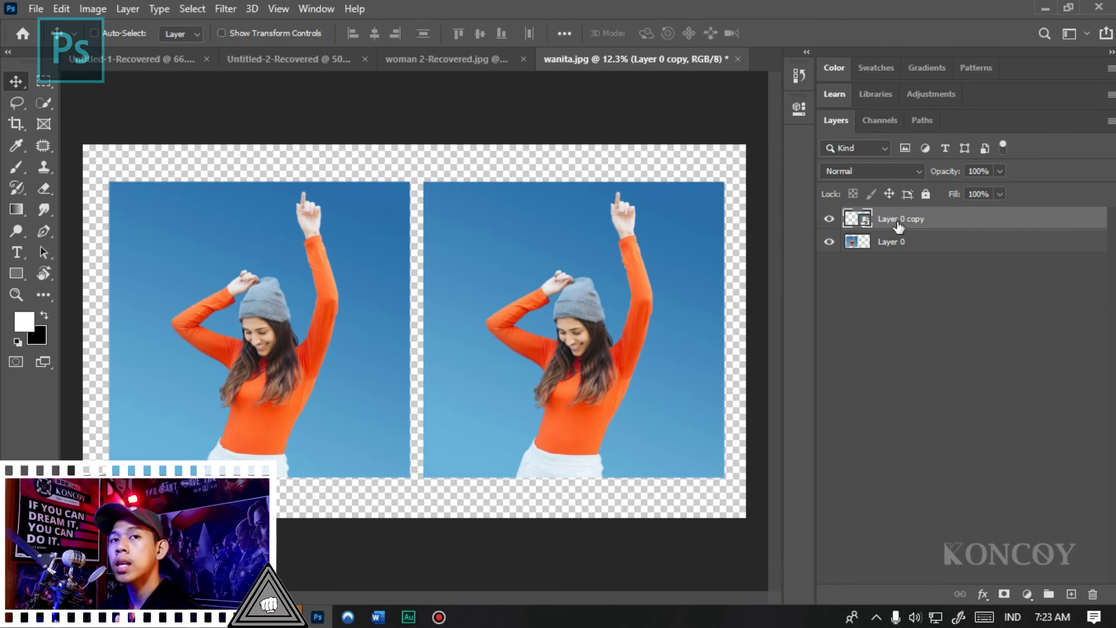
double_click(899, 222)
type("sm")
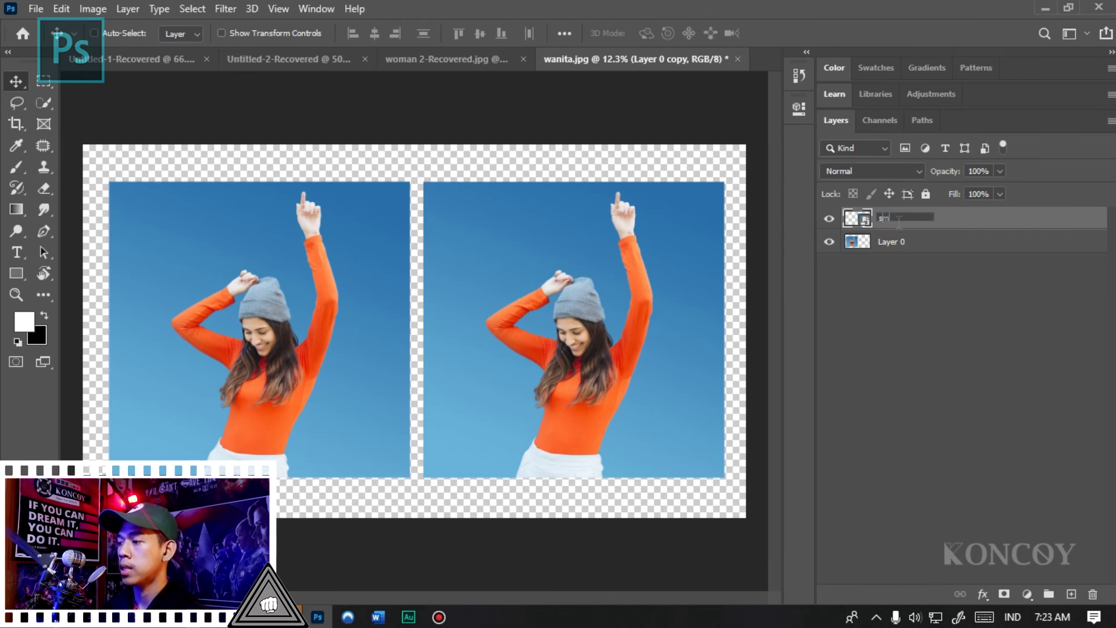
type("artt objec")
key("Return")
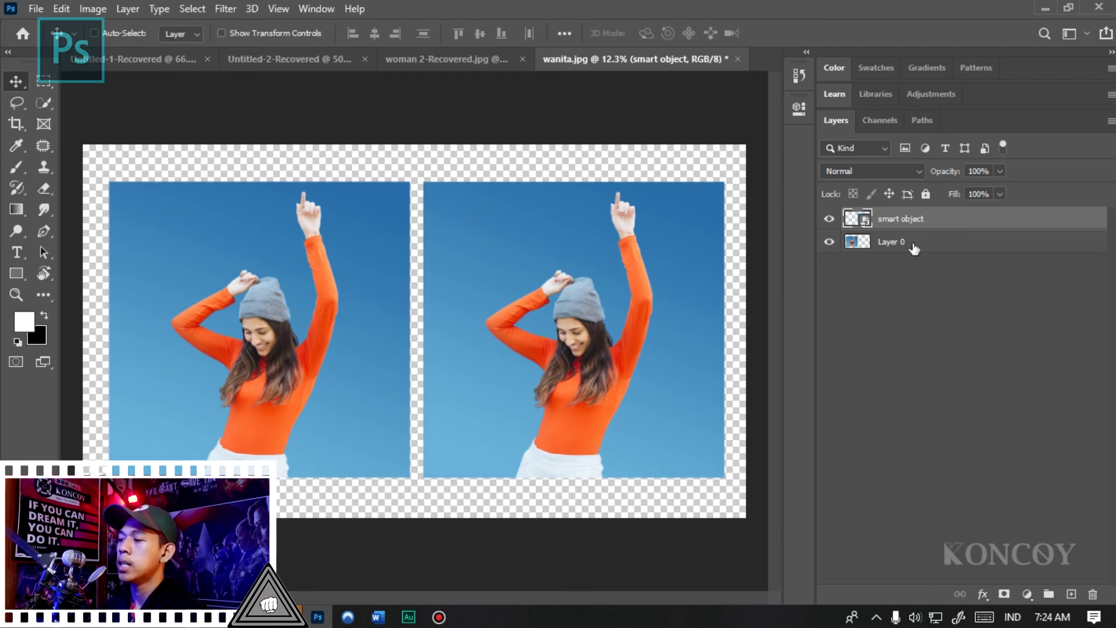
left_click(913, 246, "ctrl")
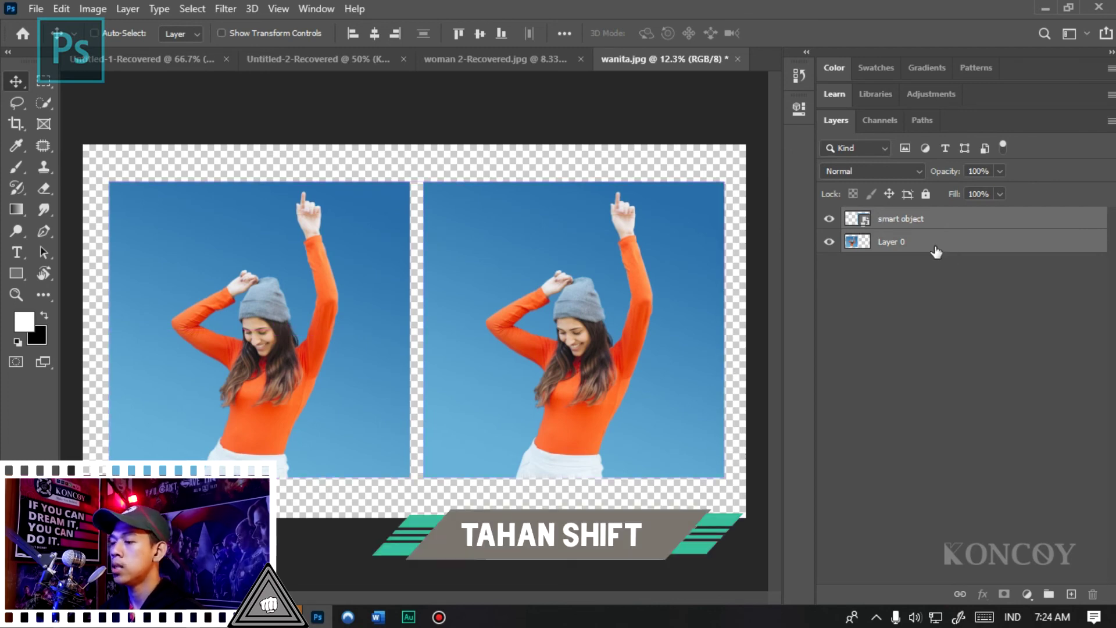
key("ctrl+t")
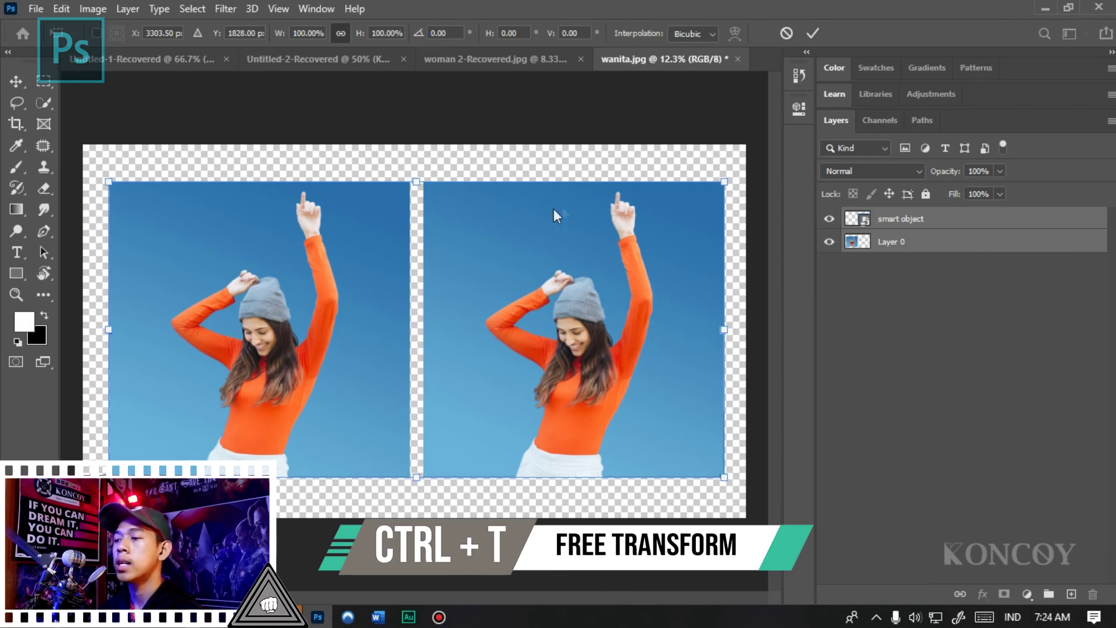
left_click_drag(720, 174, 452, 310)
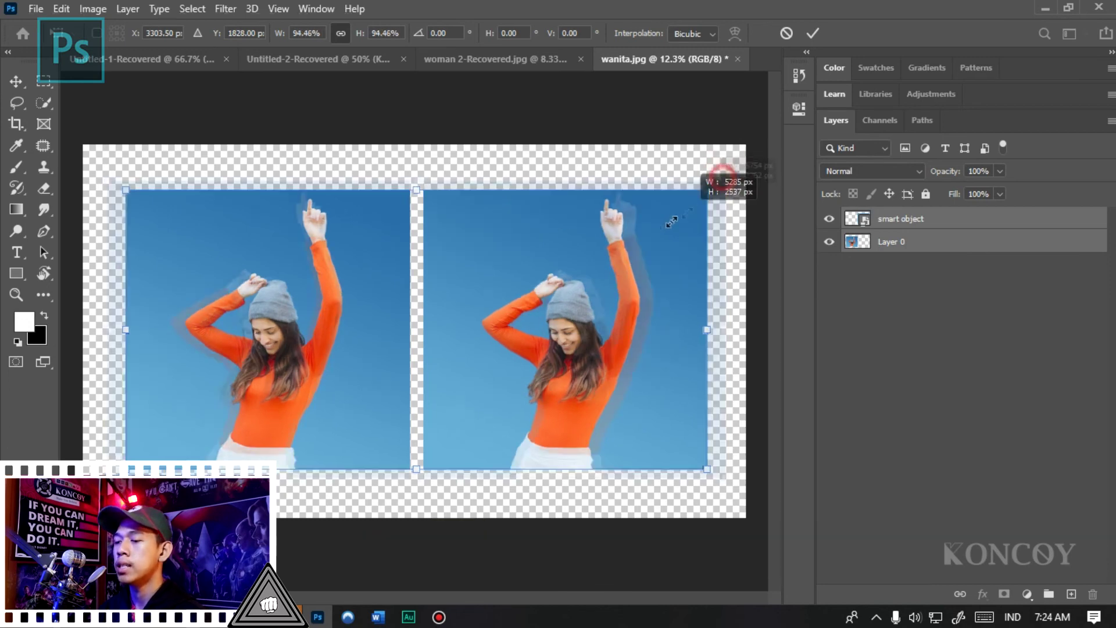
left_click_drag(451, 309, 427, 319)
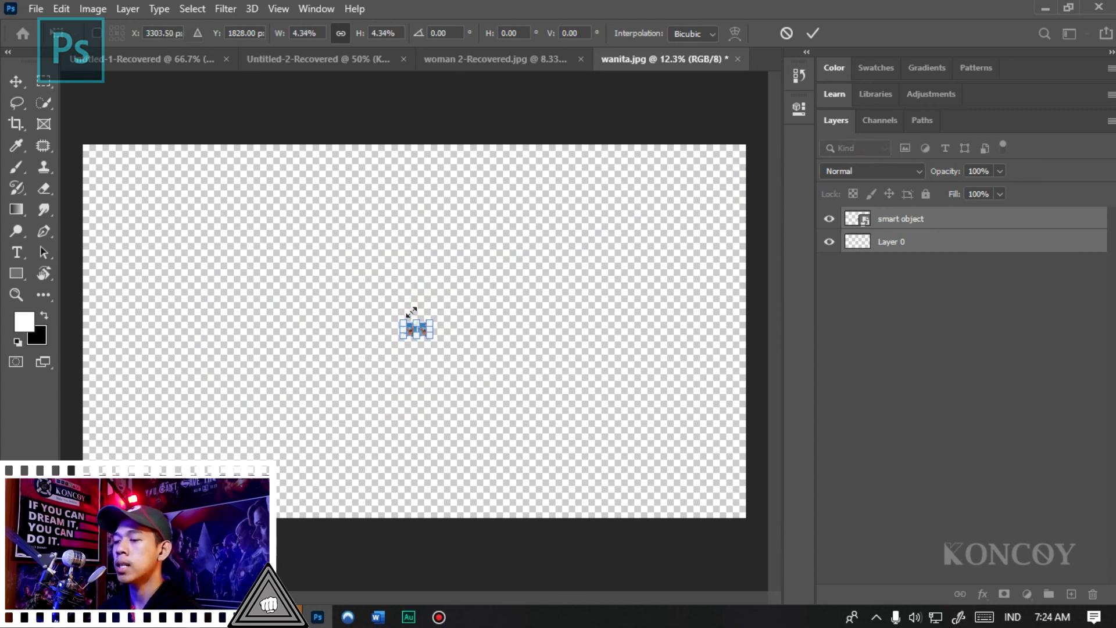
key("Return")
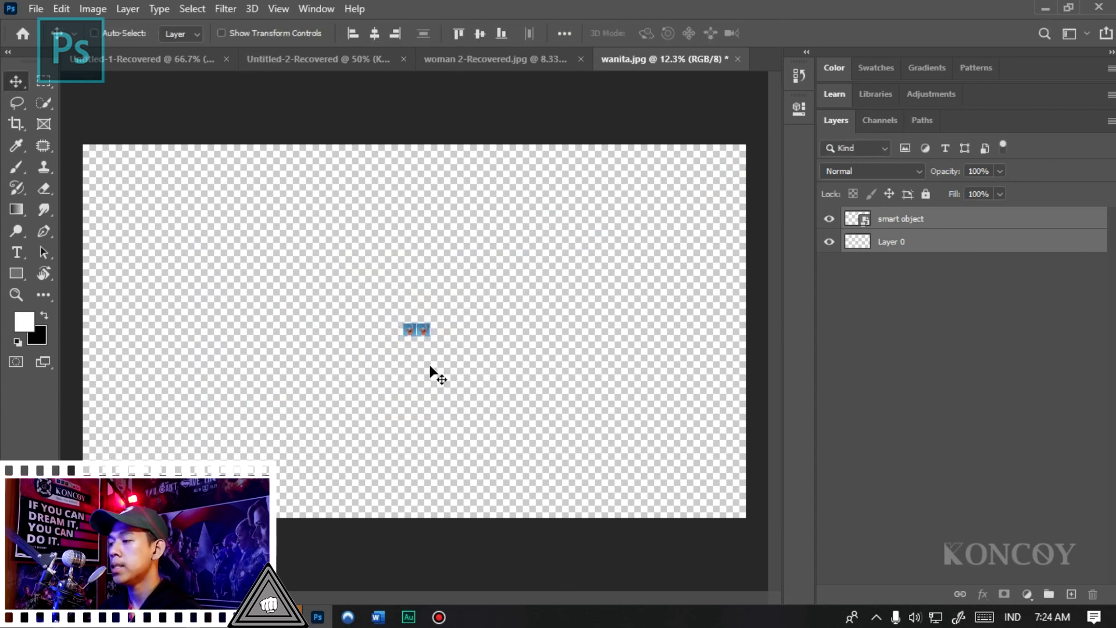
scroll(421, 330, "up", 1)
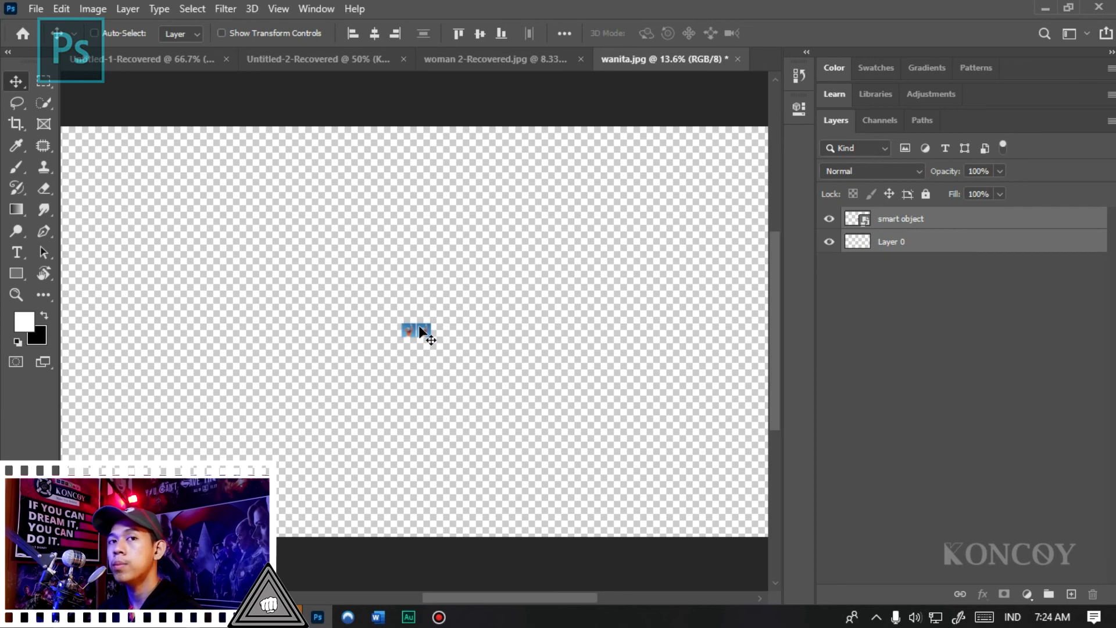
scroll(420, 327, "down", 1)
scroll(420, 327, "down", 1)
key("ctrl+t")
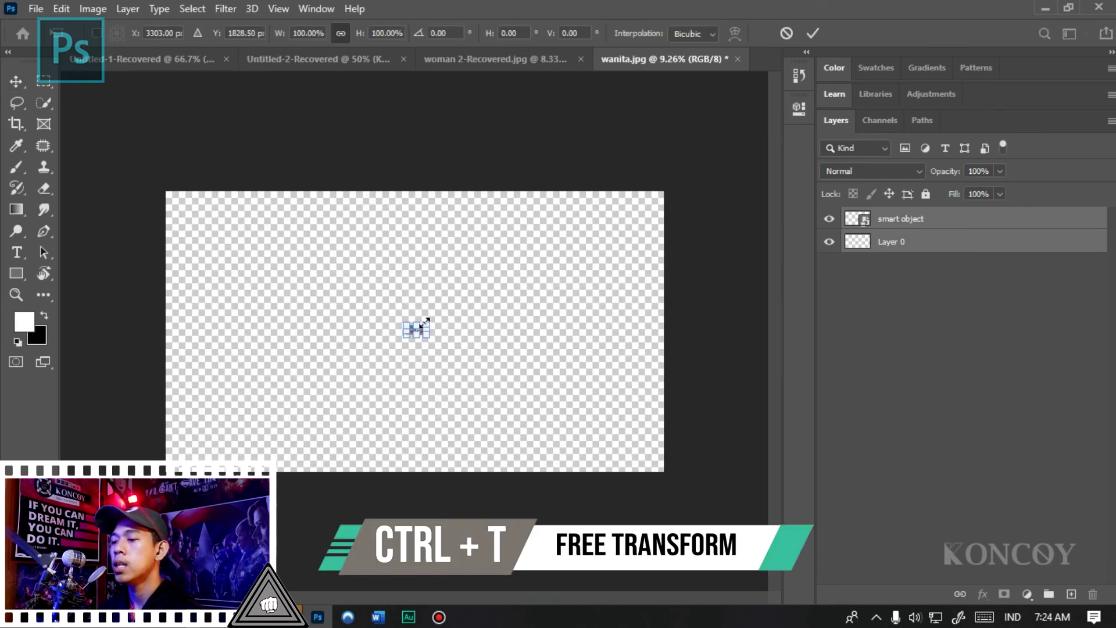
left_click_drag(424, 322, 637, 157)
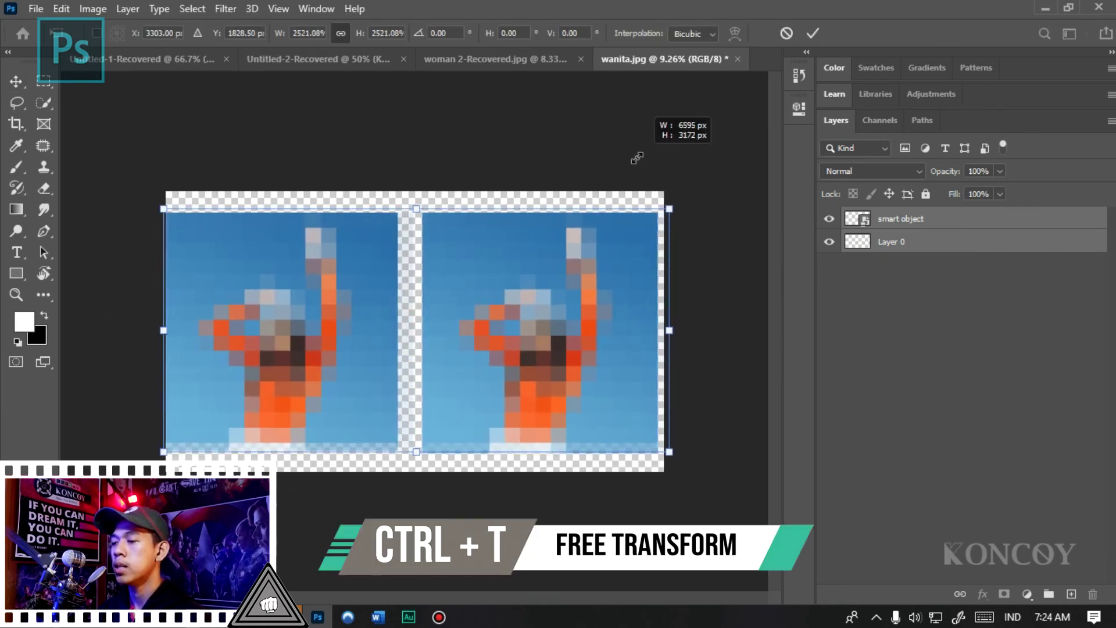
key("Return")
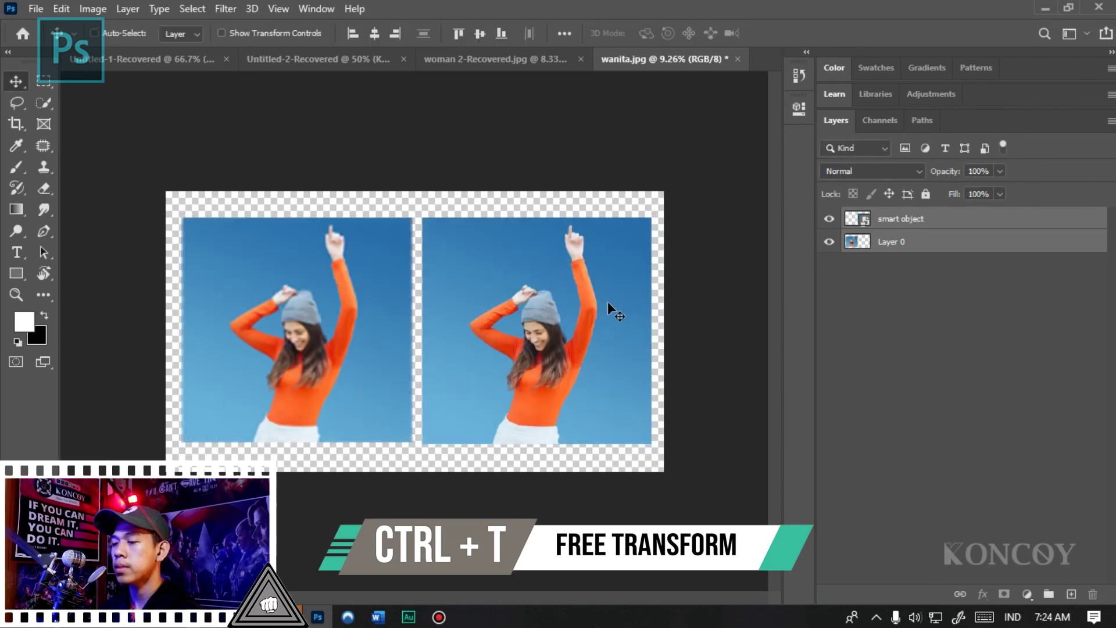
scroll(525, 372, "up", 2)
scroll(511, 349, "up", 2)
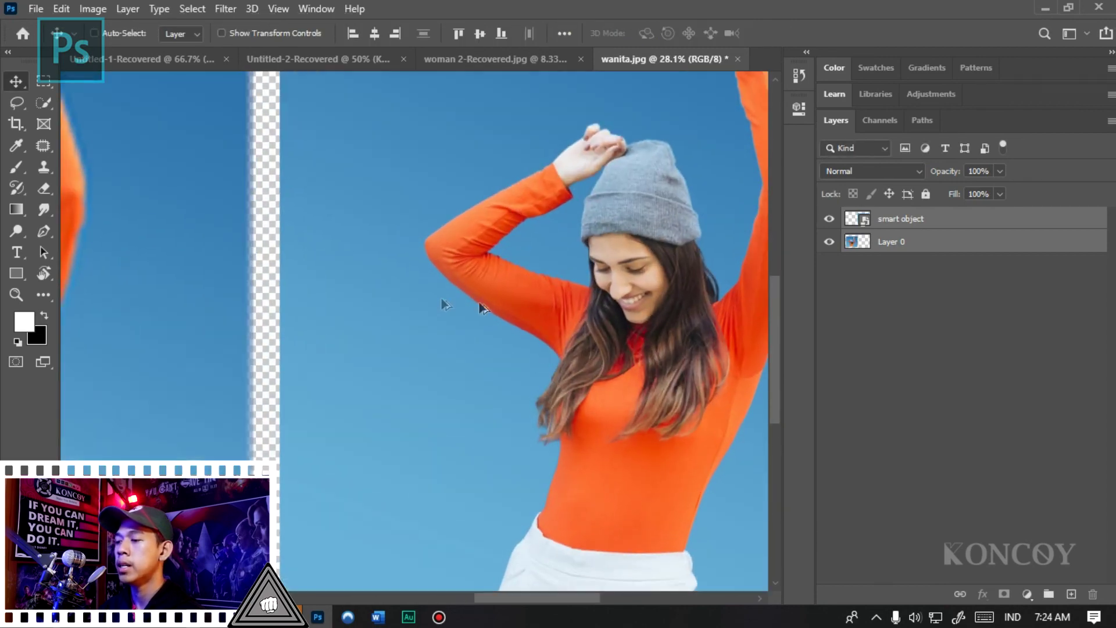
scroll(480, 307, "down", 2)
scroll(442, 273, "up", 2)
mouse_move(430, 266)
left_mouse_down()
mouse_move(404, 282)
mouse_move(488, 250)
left_mouse_up()
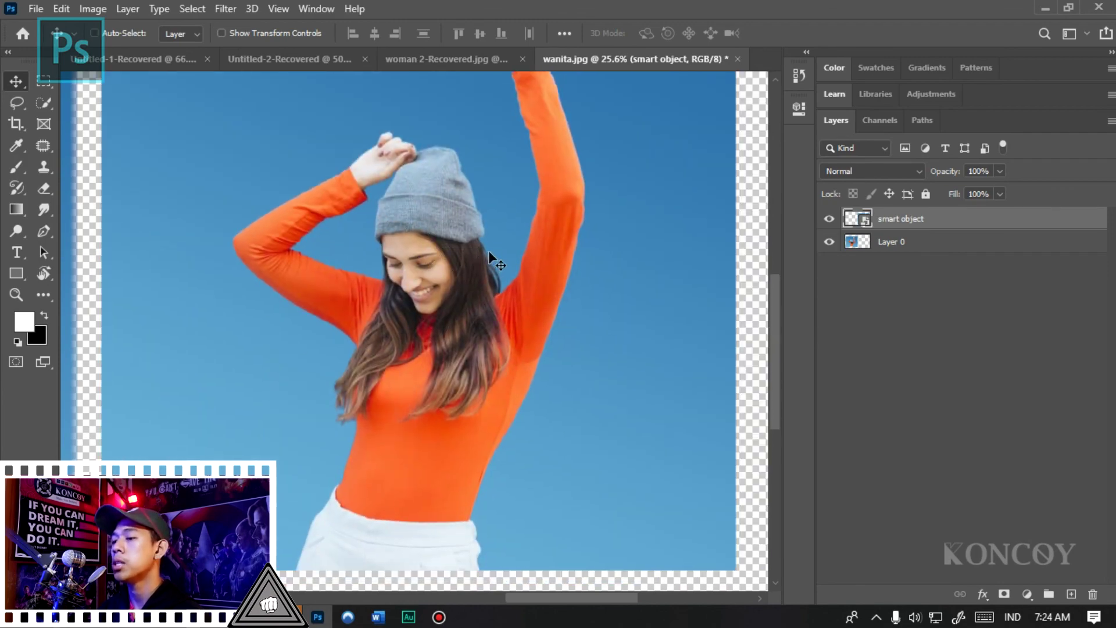
scroll(488, 250, "down", 2)
scroll(349, 279, "down", 2)
scroll(302, 287, "up", 4)
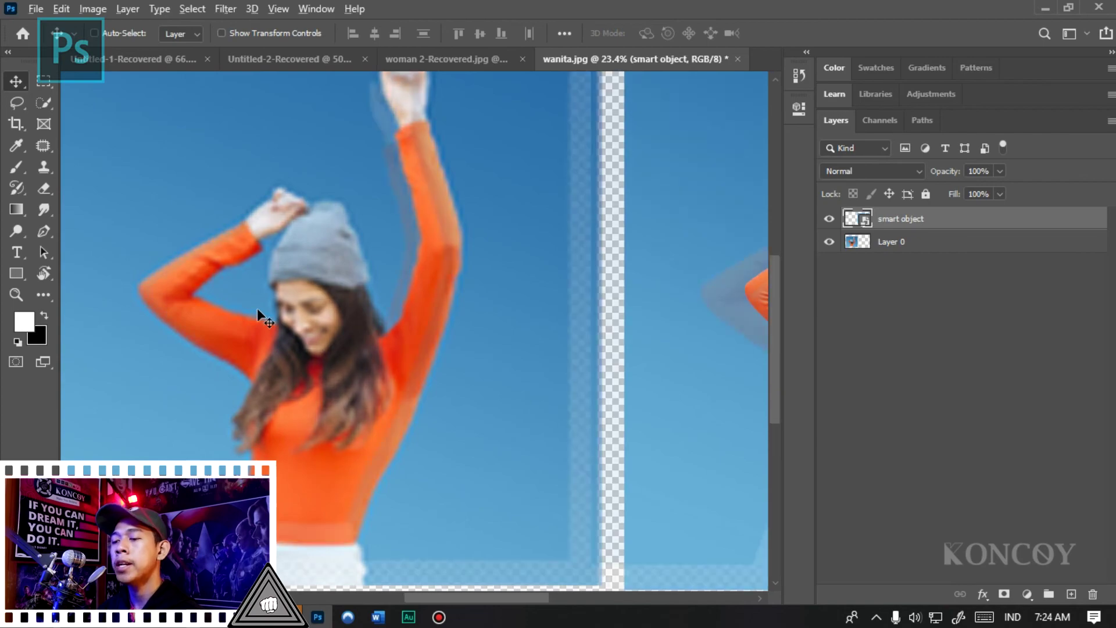
scroll(257, 308, "down", 2)
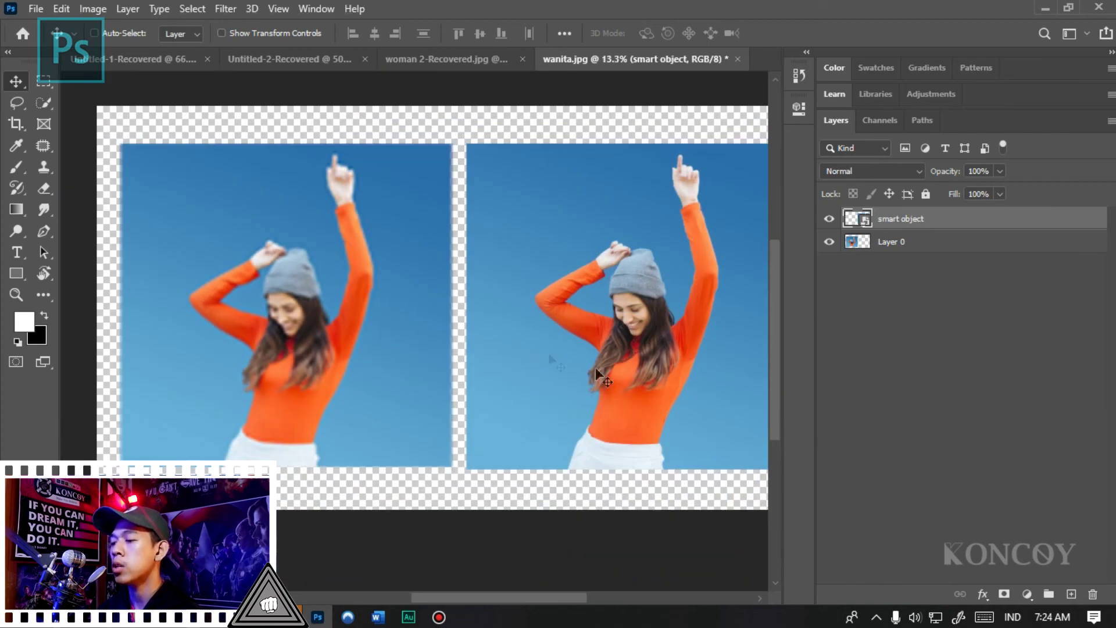
scroll(673, 378, "up", 3)
scroll(687, 373, "up", 1)
scroll(690, 378, "down", 2)
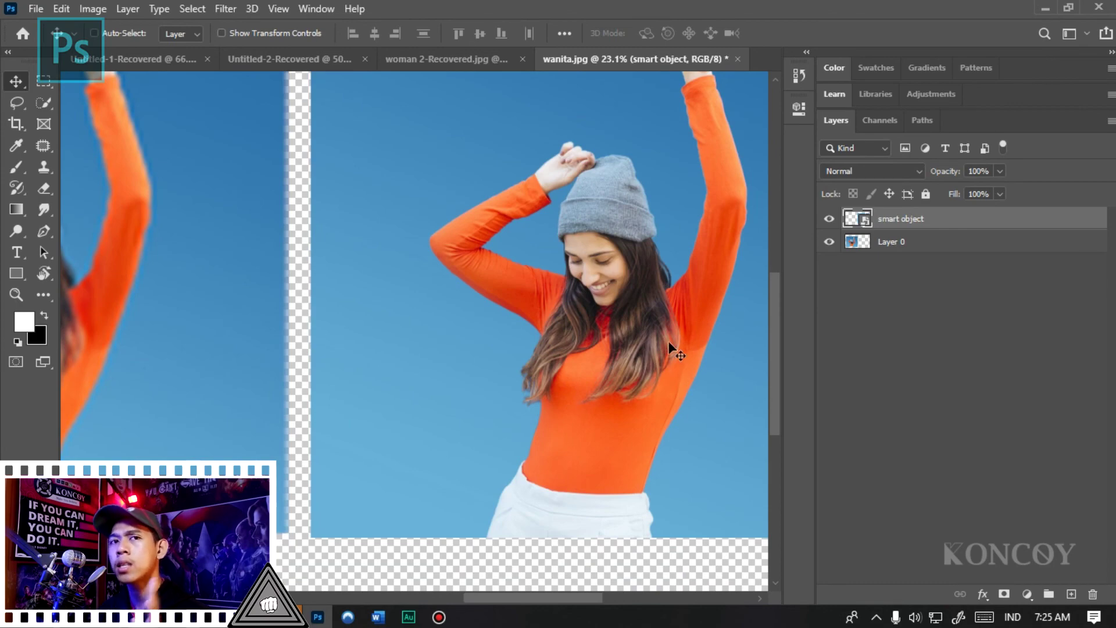
scroll(664, 343, "down", 2)
scroll(226, 350, "up", 2)
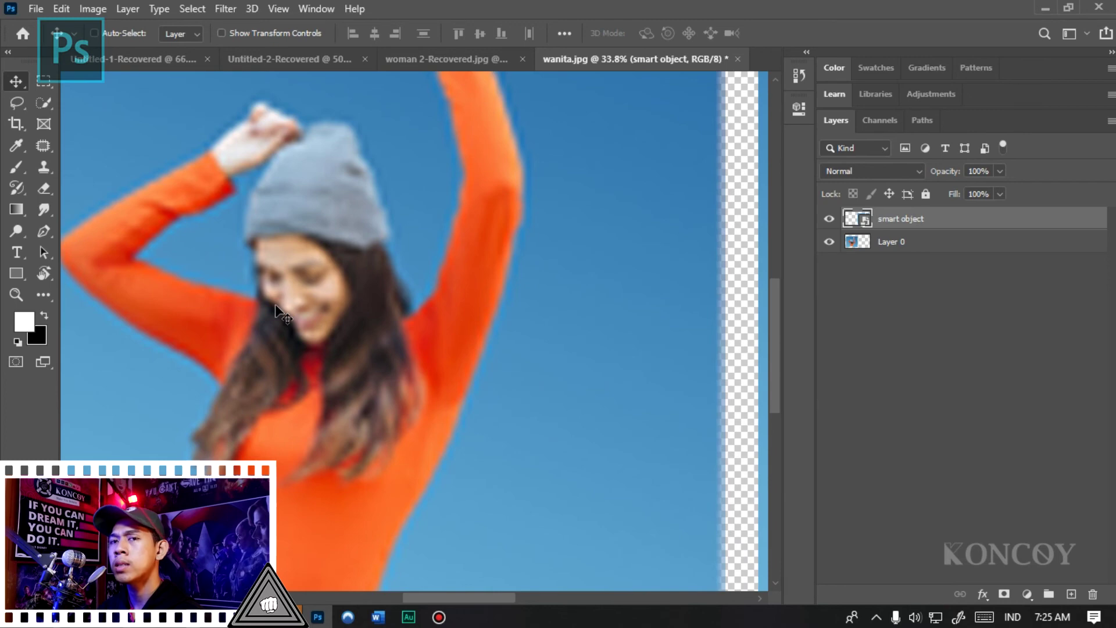
scroll(220, 322, "down", 1)
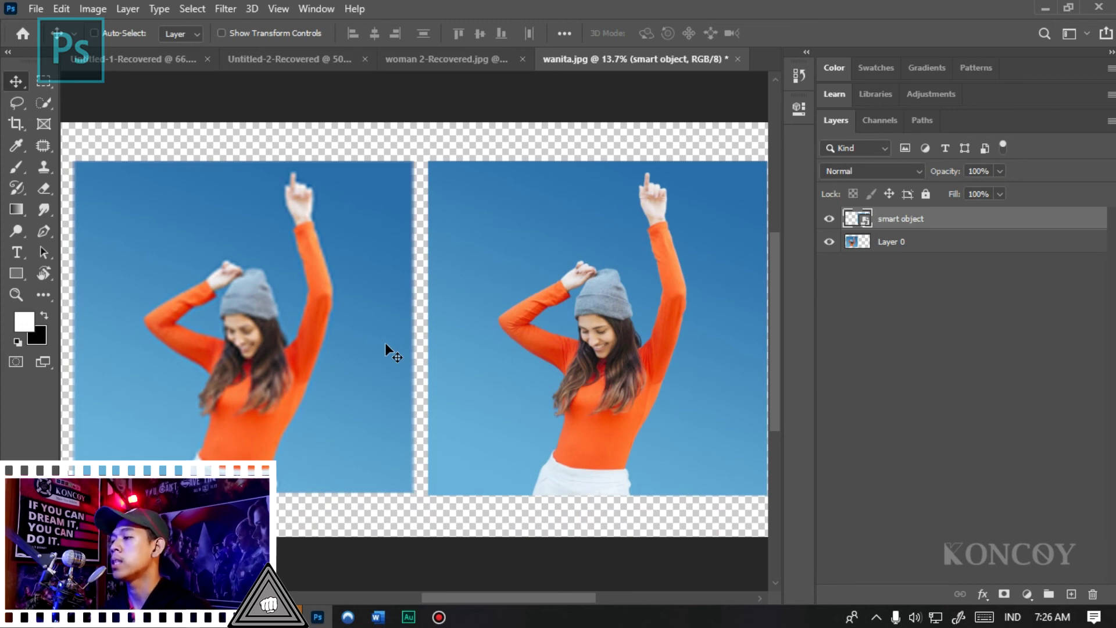
Rename the Layer 0 image layer to 'Layer biasa' in the Layers panel.
left_click_drag(924, 219, 598, 319)
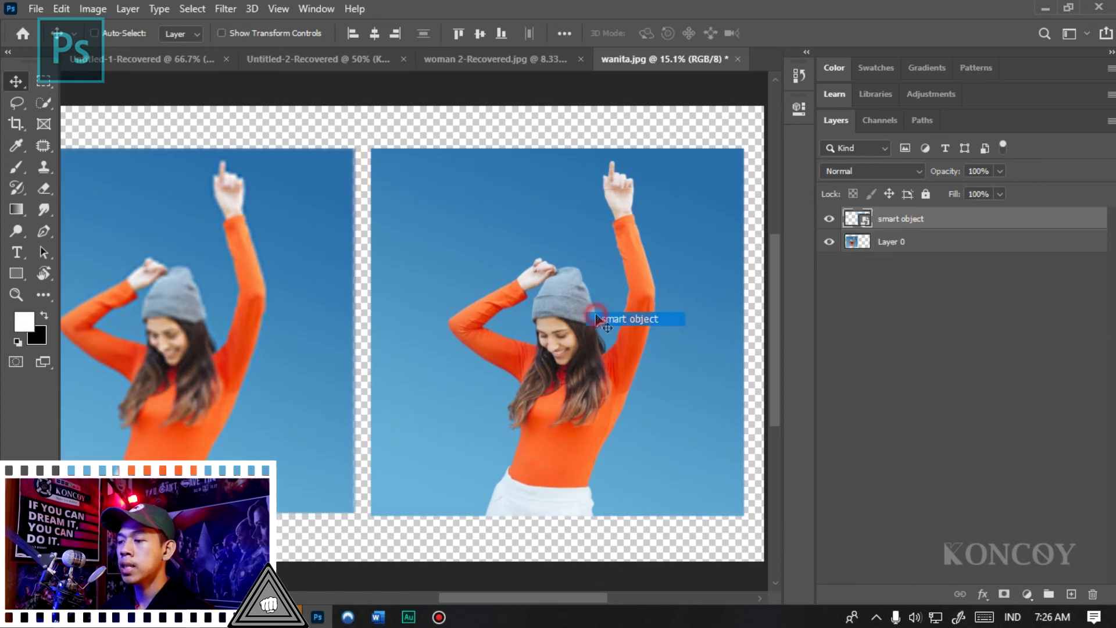
left_click_drag(599, 319, 159, 287)
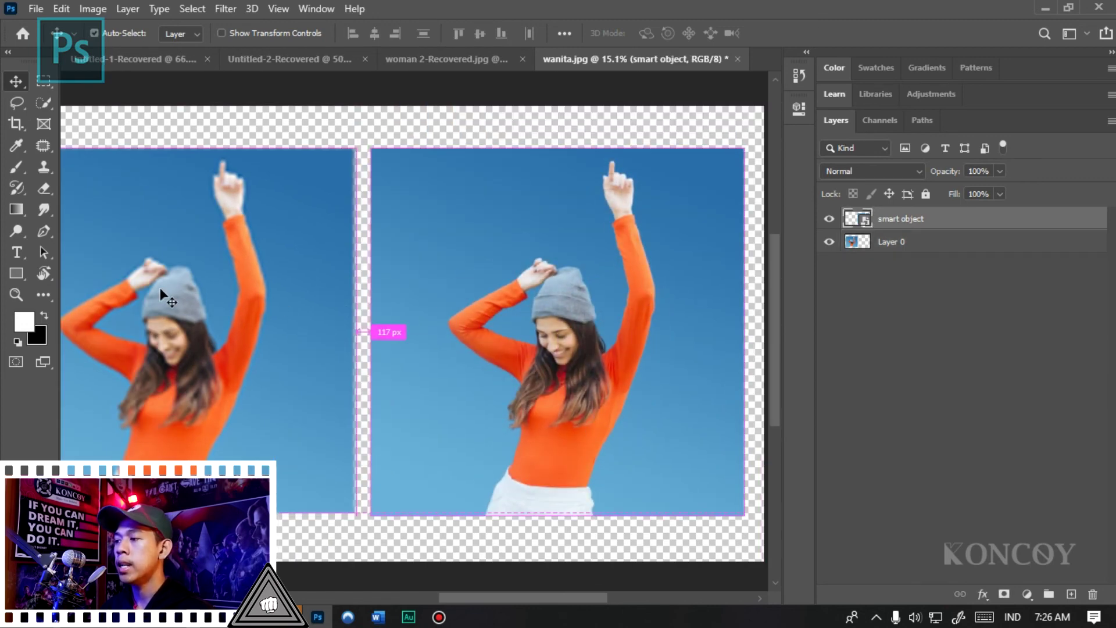
double_click(890, 247)
right_click(890, 247)
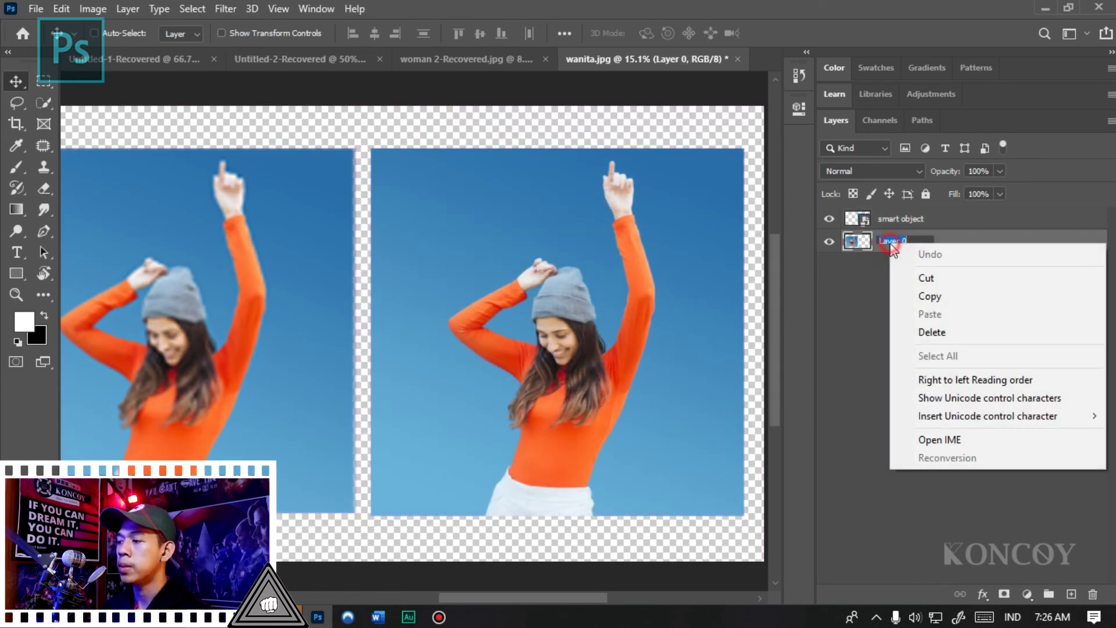
key("Escape")
type("Lay")
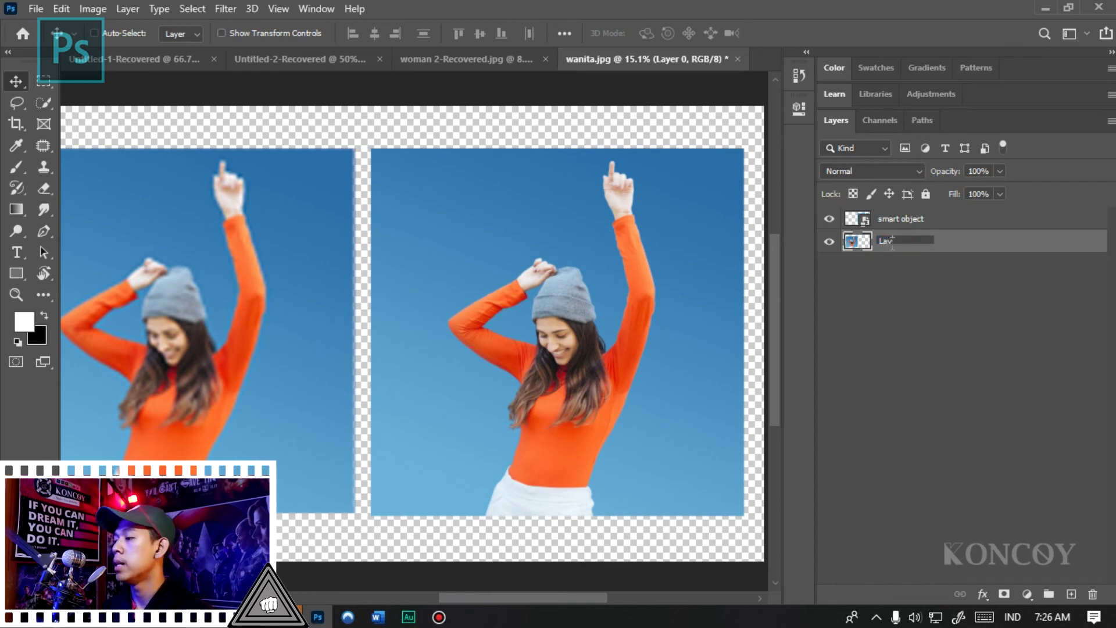
key("Return")
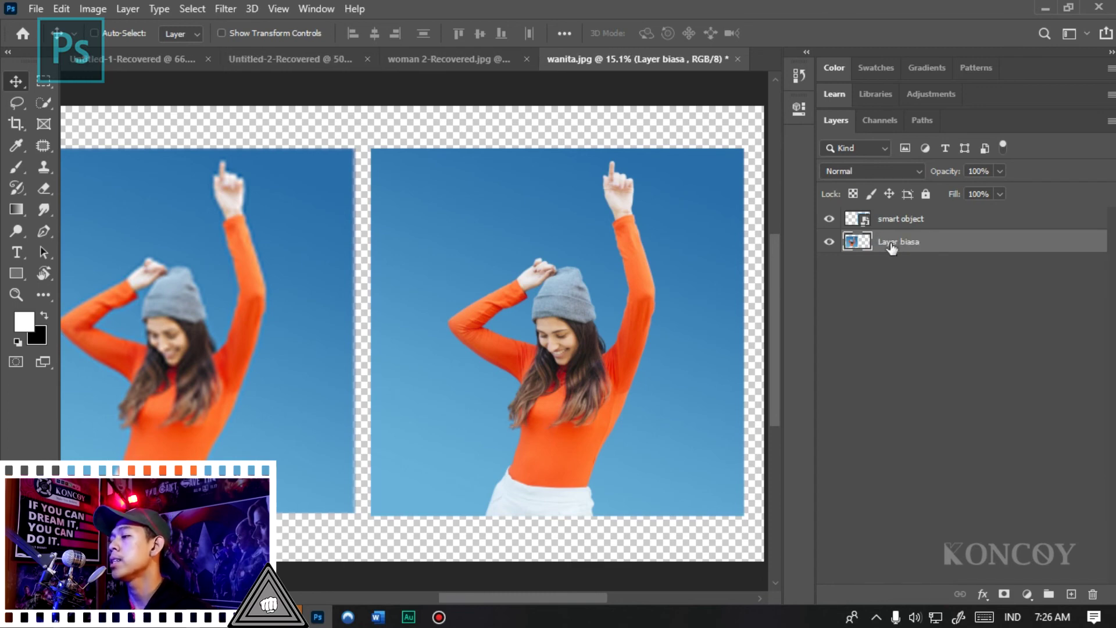
left_click(903, 219)
Apply a Gaussian Blur smart filter of about 24.9 to the smart object.
left_click(224, 9)
mouse_move(235, 193)
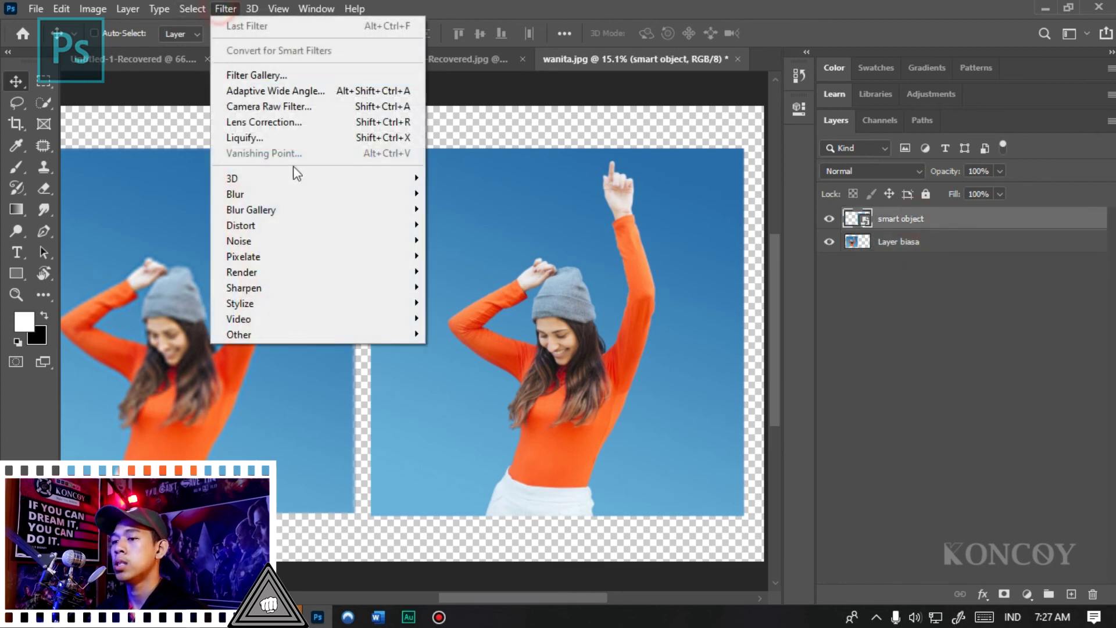
left_click(465, 256)
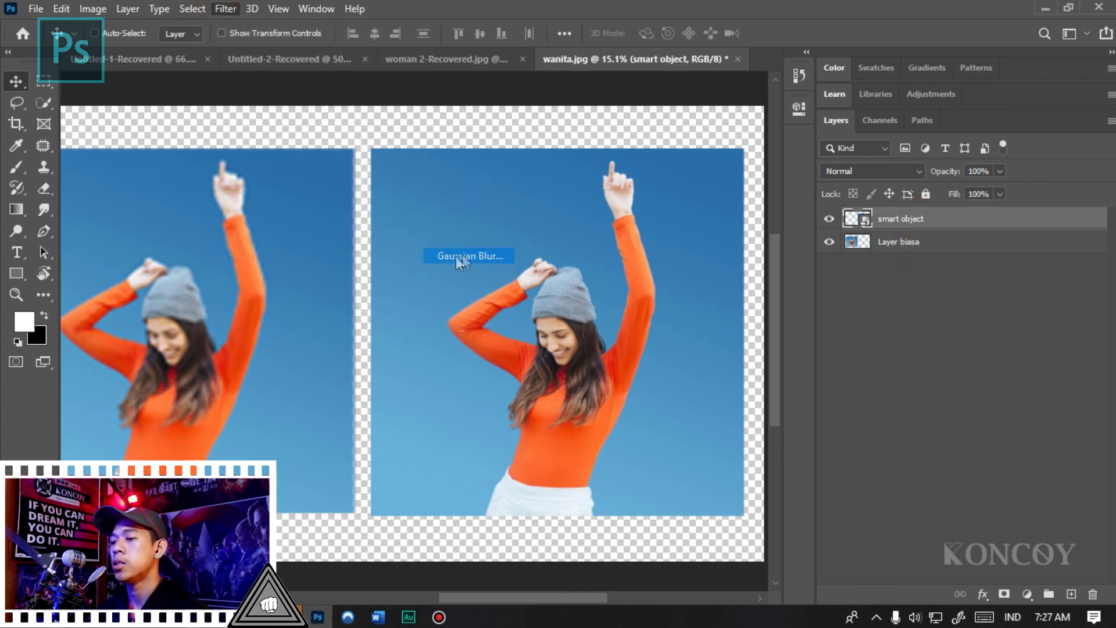
left_click_drag(514, 346, 508, 348)
left_click(642, 125)
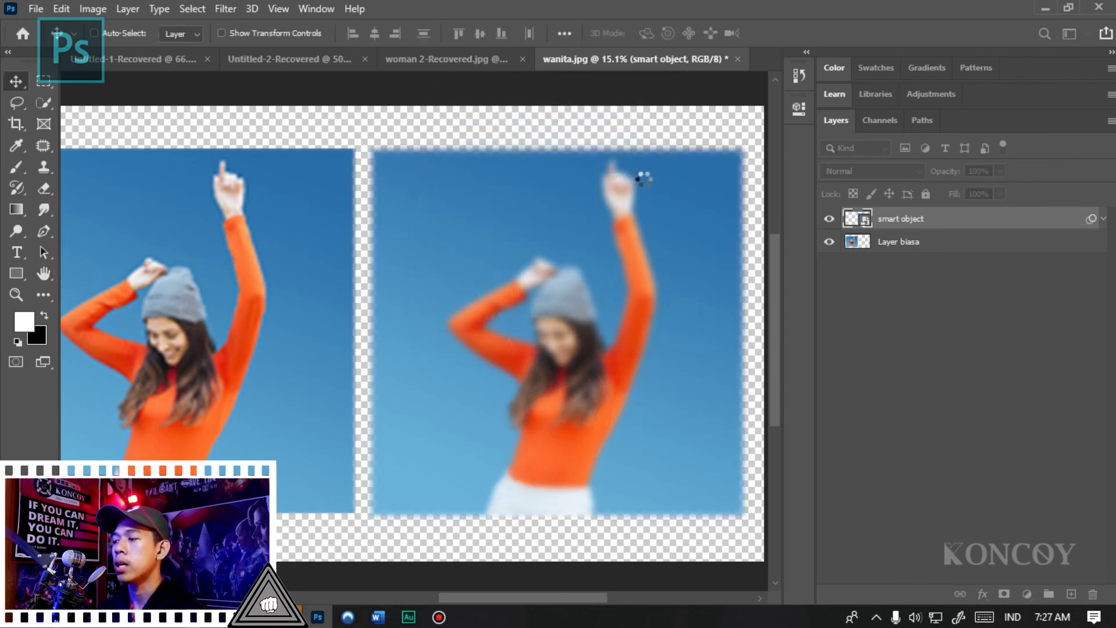
key("ctrl+minus")
scroll(494, 458, "up", 1)
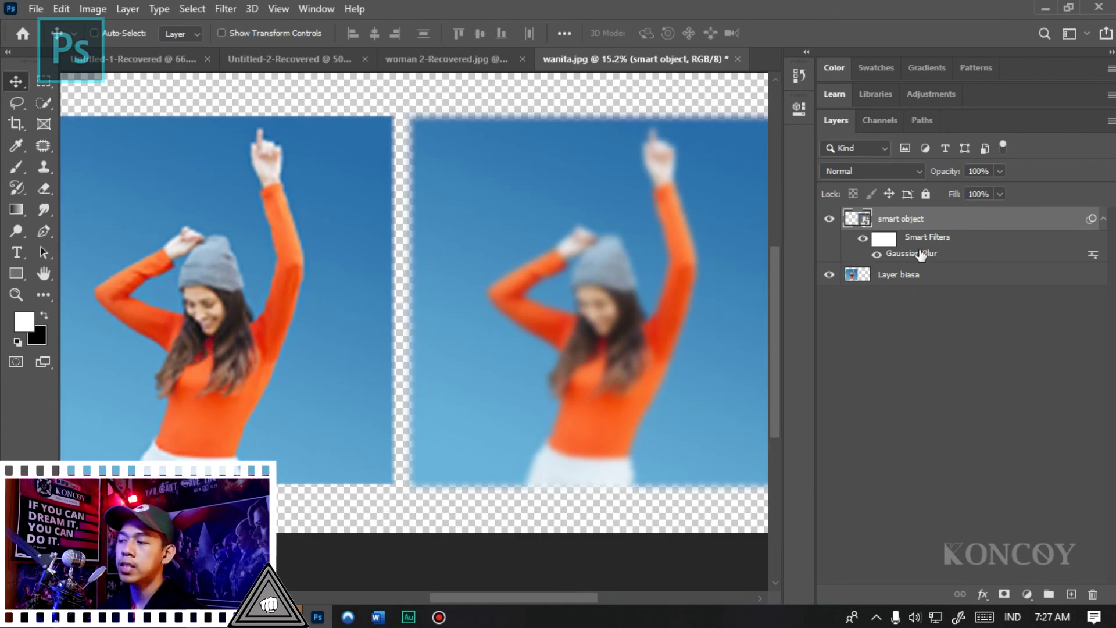
left_click(876, 254)
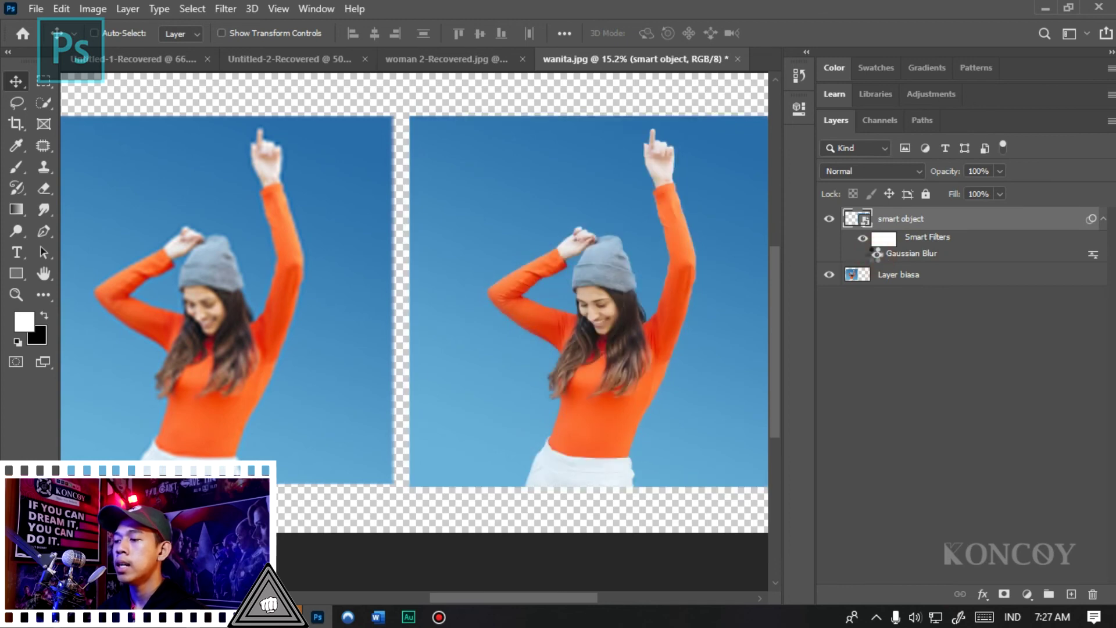
left_click(876, 255)
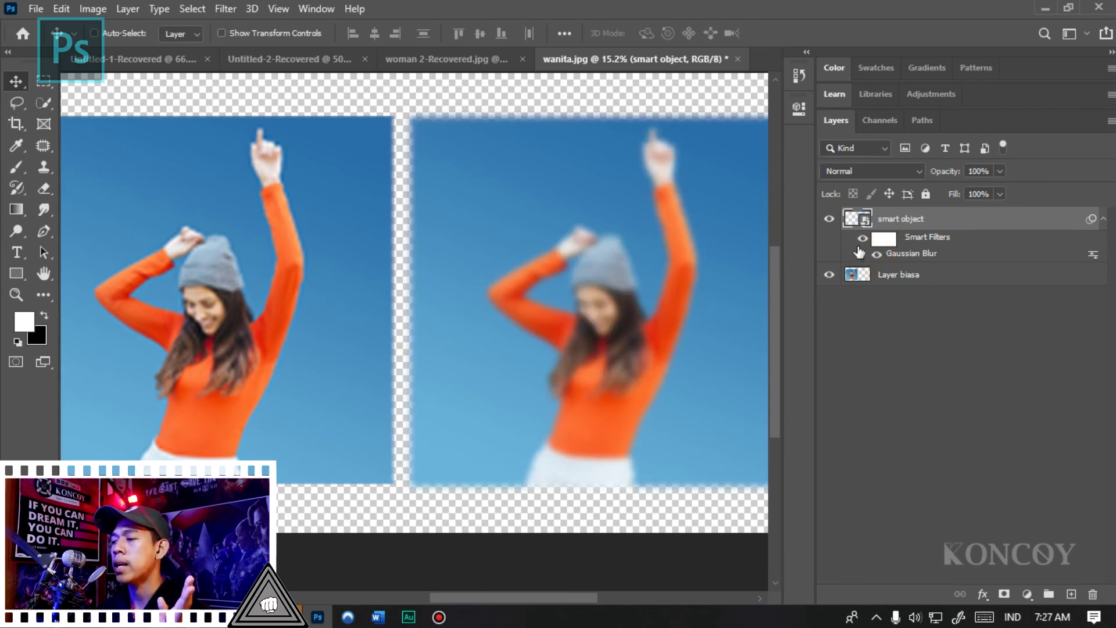
Add a Black & White adjustment as a smart filter on the smart object.
left_click(92, 8)
mouse_move(119, 51)
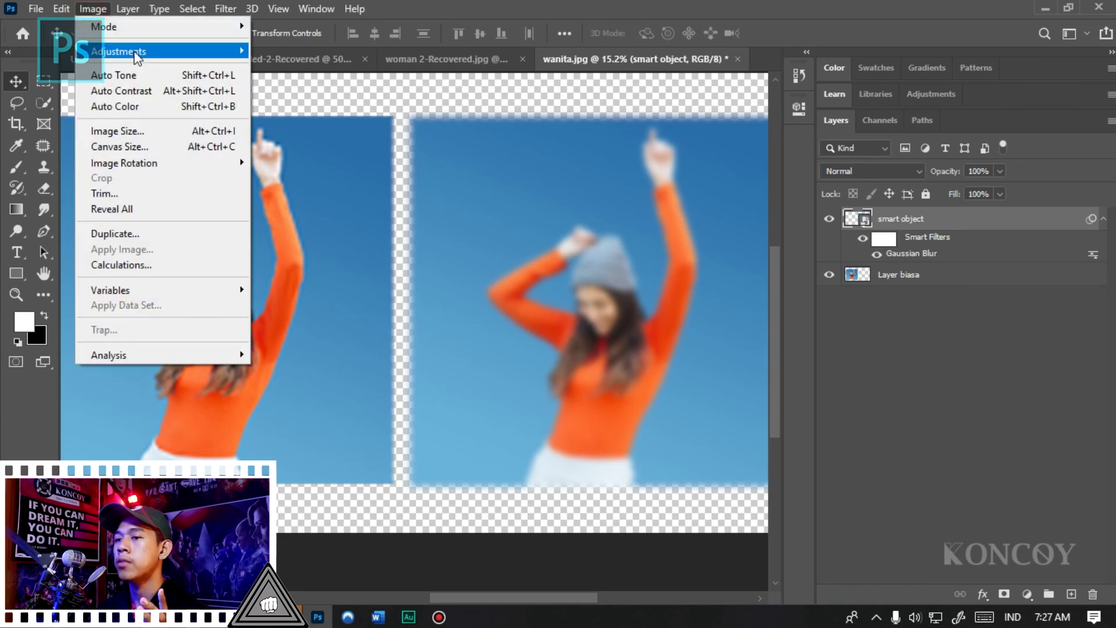
left_click(378, 169)
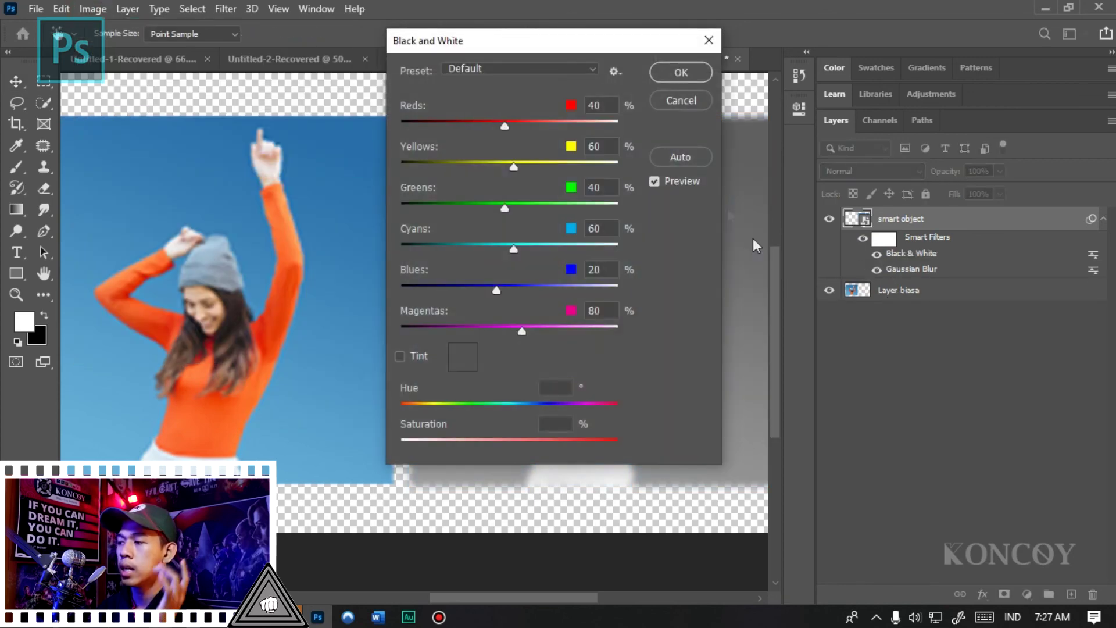
left_click(660, 80)
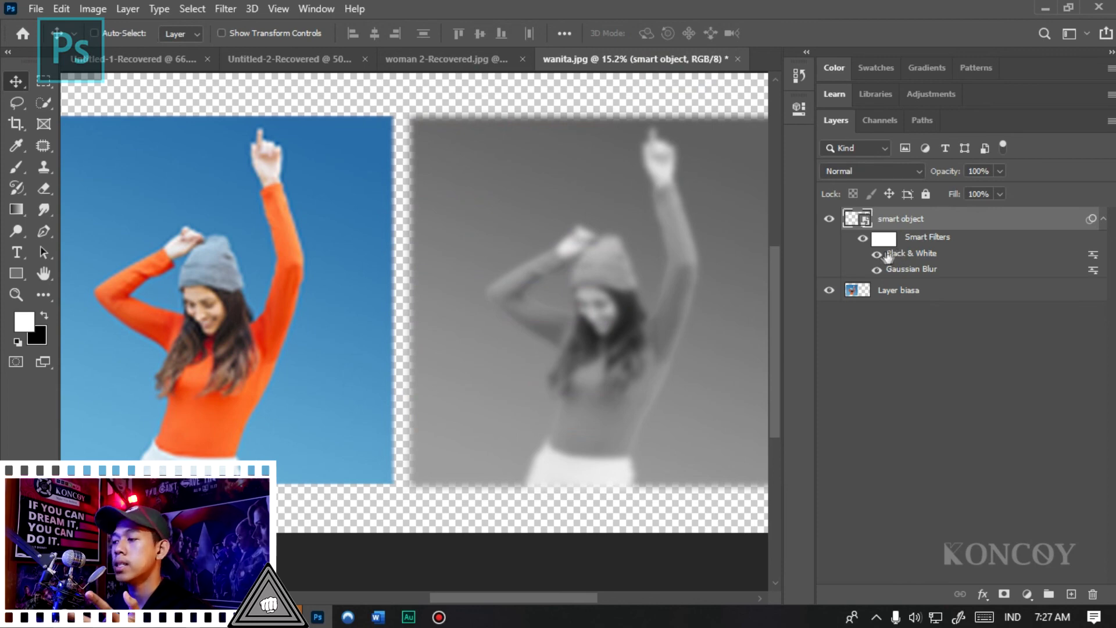
left_click(877, 269)
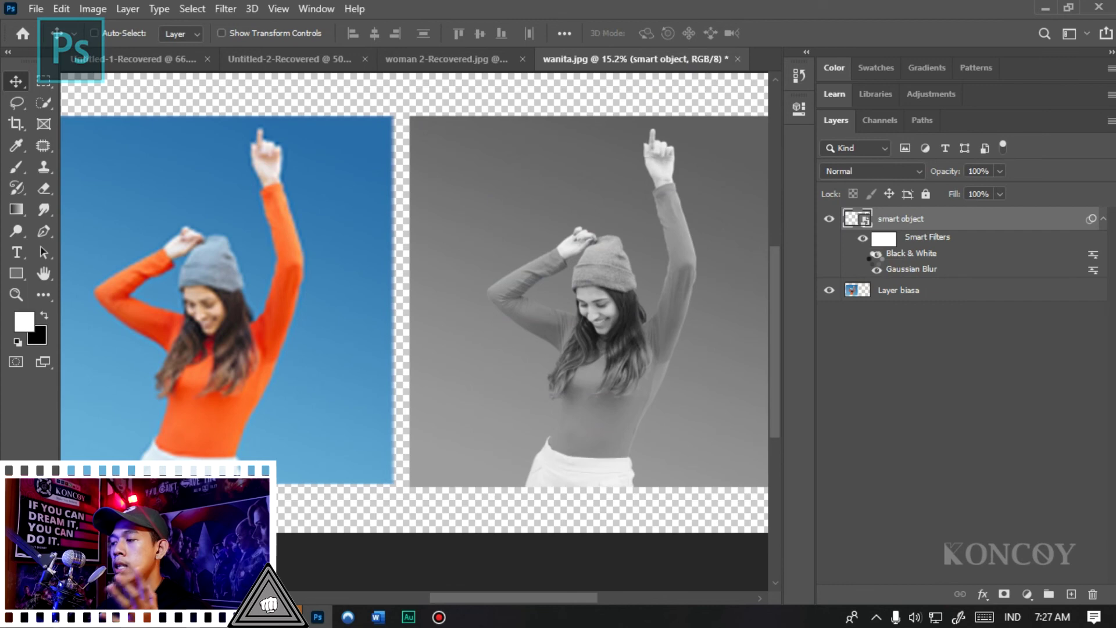
left_click(876, 256)
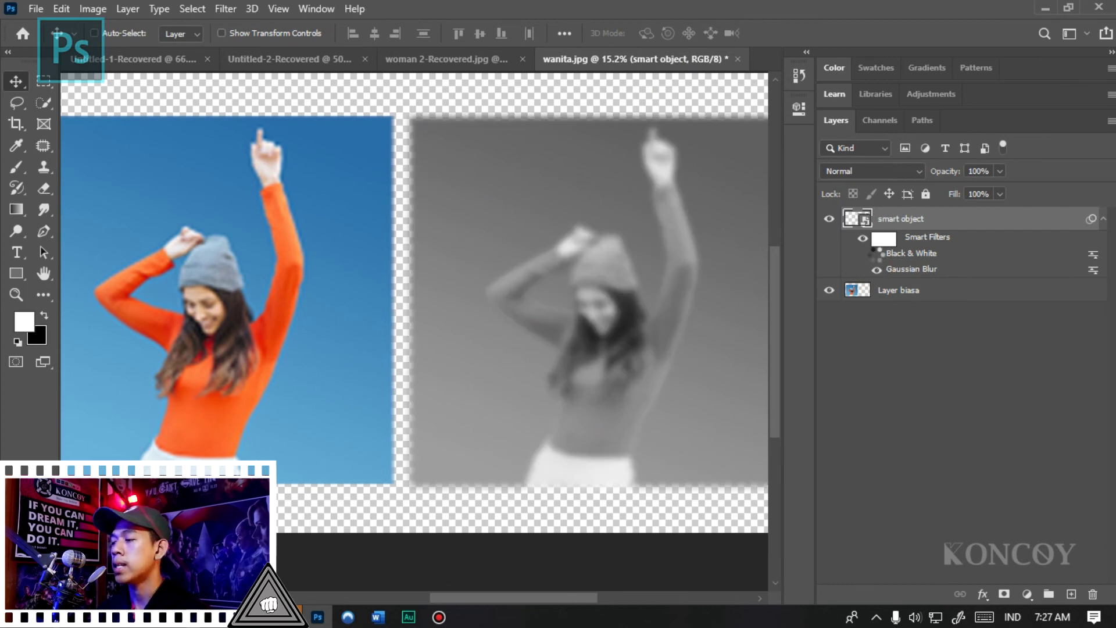
left_click(876, 254)
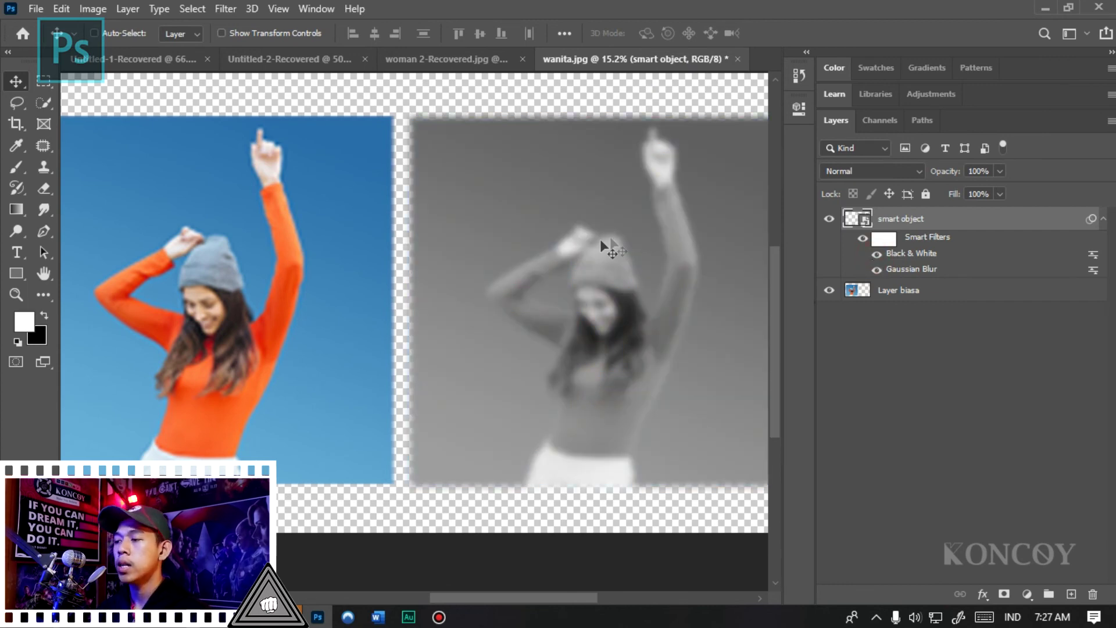
scroll(504, 281, "down", 2)
scroll(505, 280, "up", 2)
scroll(407, 325, "up", 2)
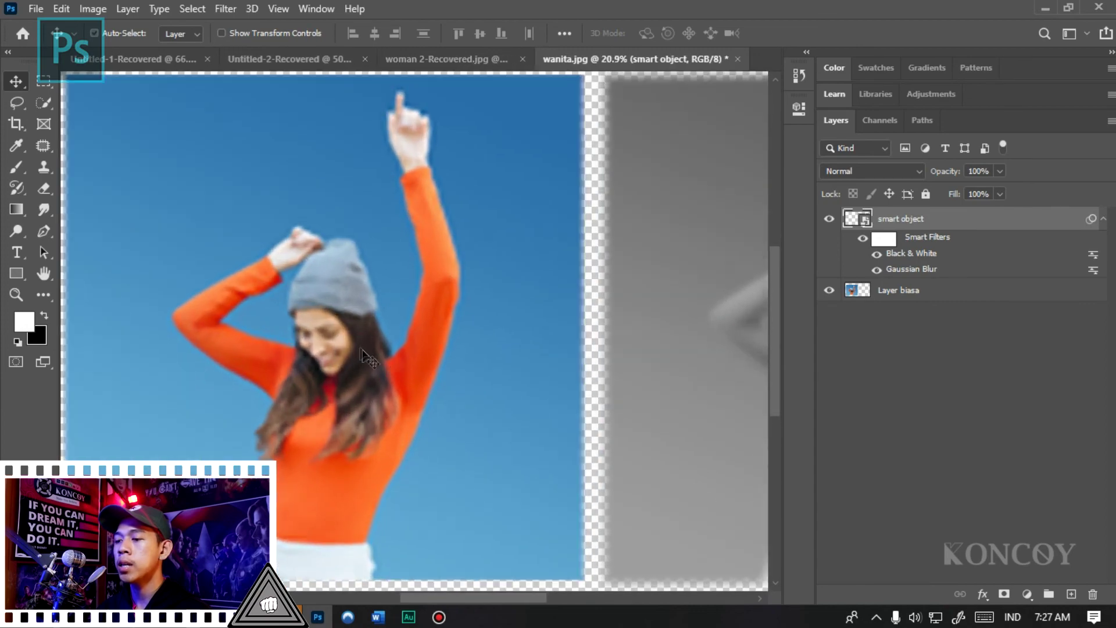
left_click(404, 328, "ctrl")
scroll(269, 258, "down", 2)
left_click_drag(270, 258, 274, 292)
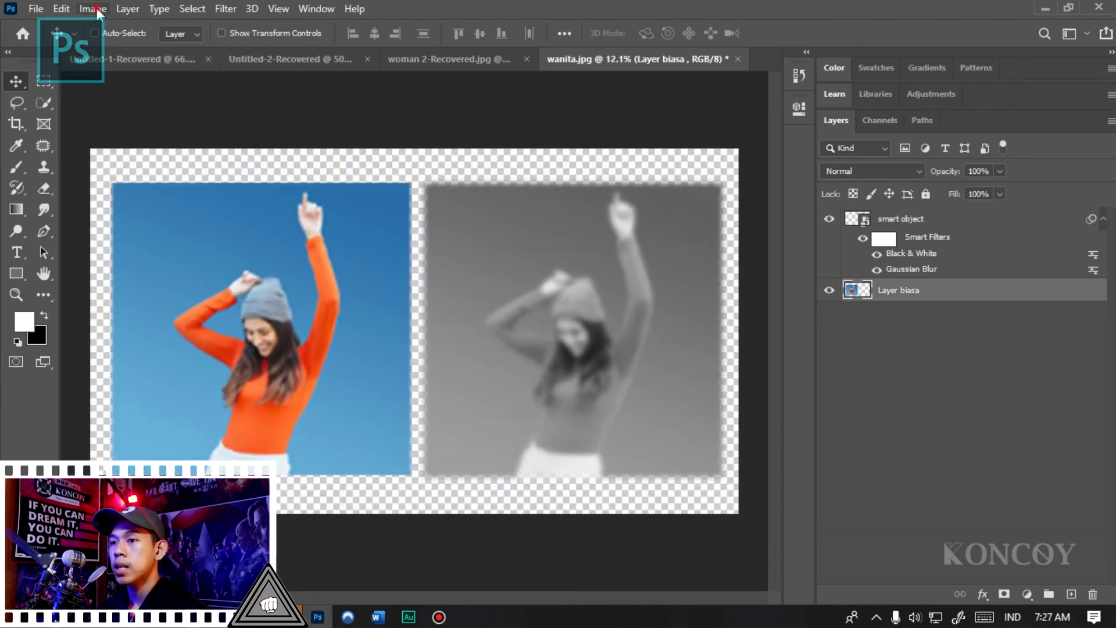
Convert Layer biasa to grayscale with a Black & White adjustment.
left_click(93, 9)
left_click(353, 169)
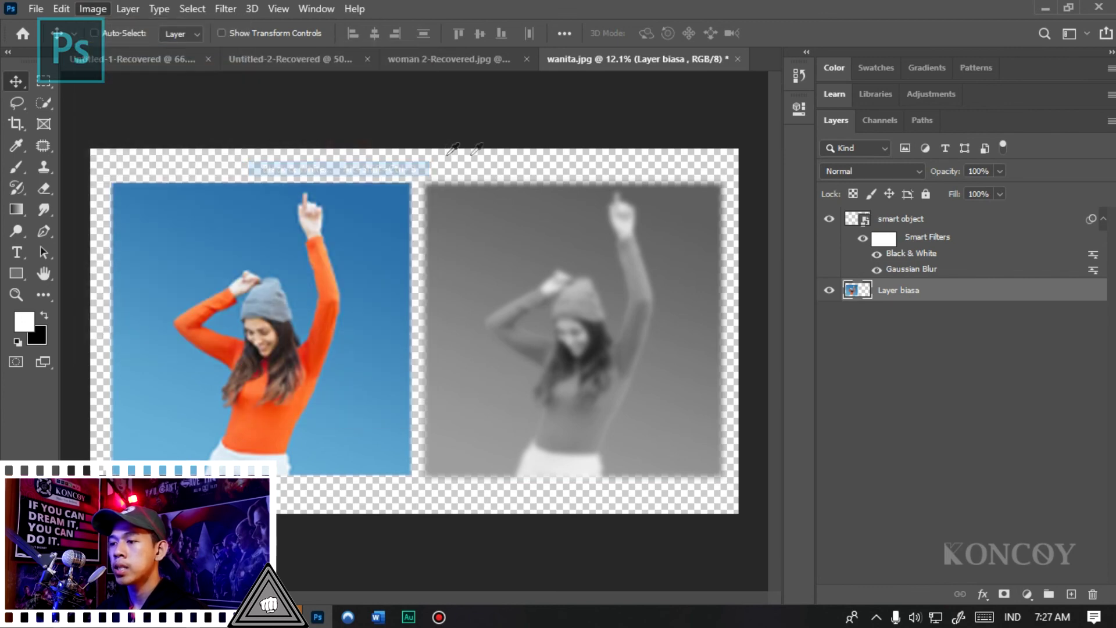
left_click(674, 72)
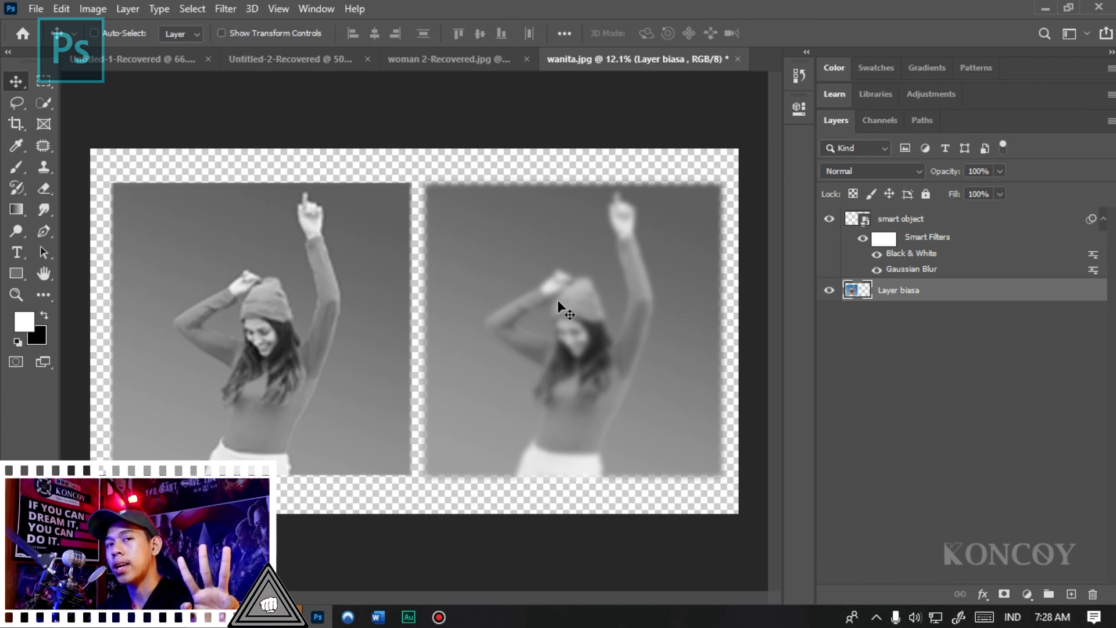
left_click(1026, 593)
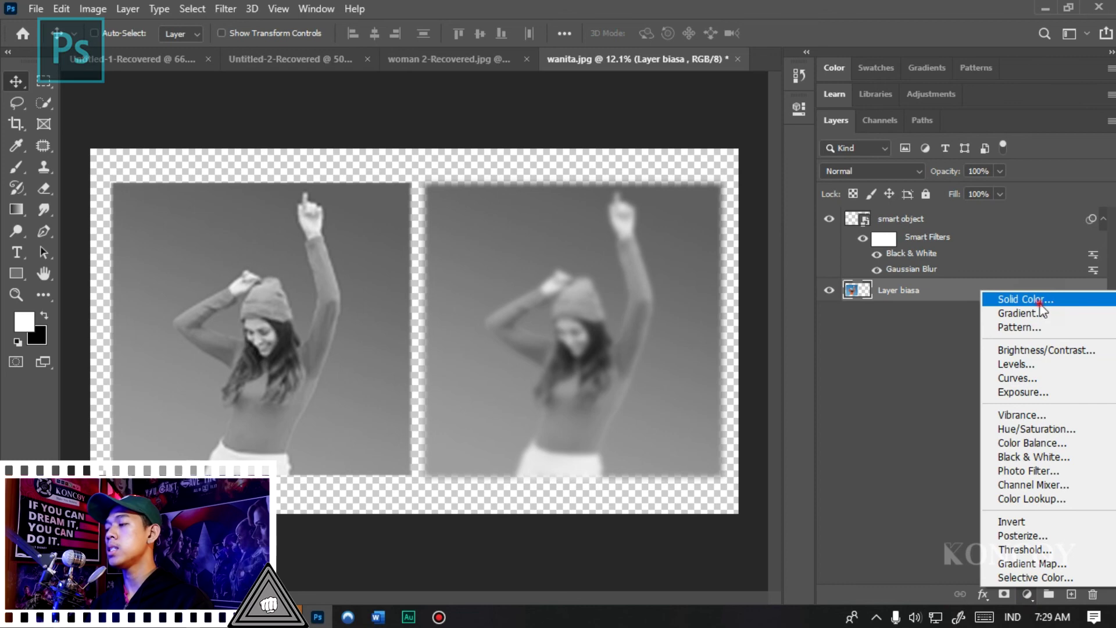
Add a white Solid Color fill layer and delete the smart object and Layer biasa layers.
left_click(1041, 304)
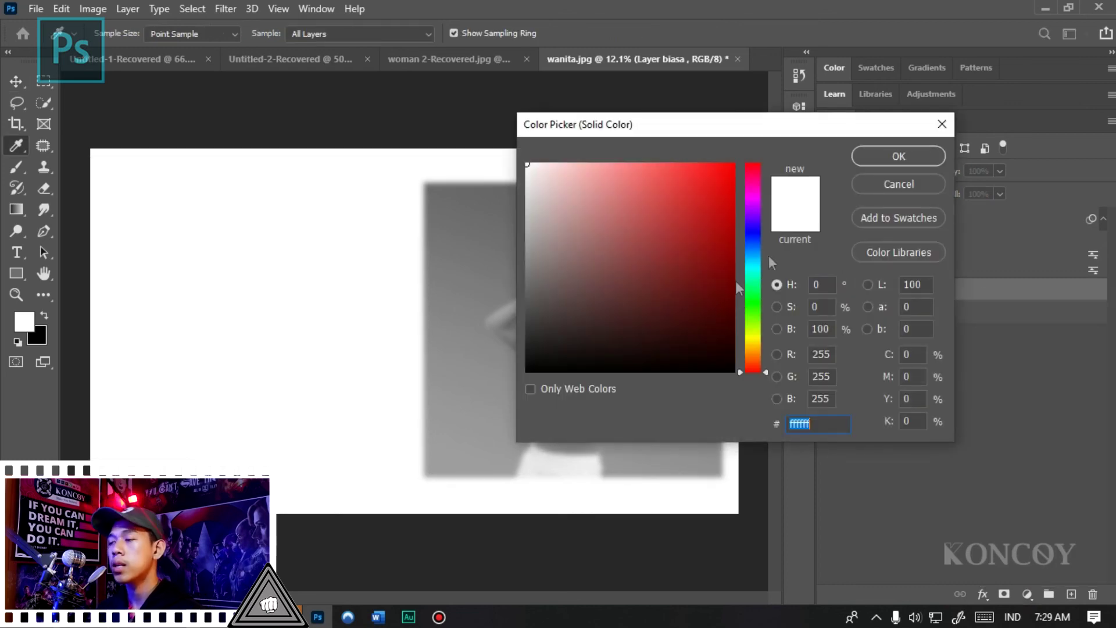
left_click(924, 156)
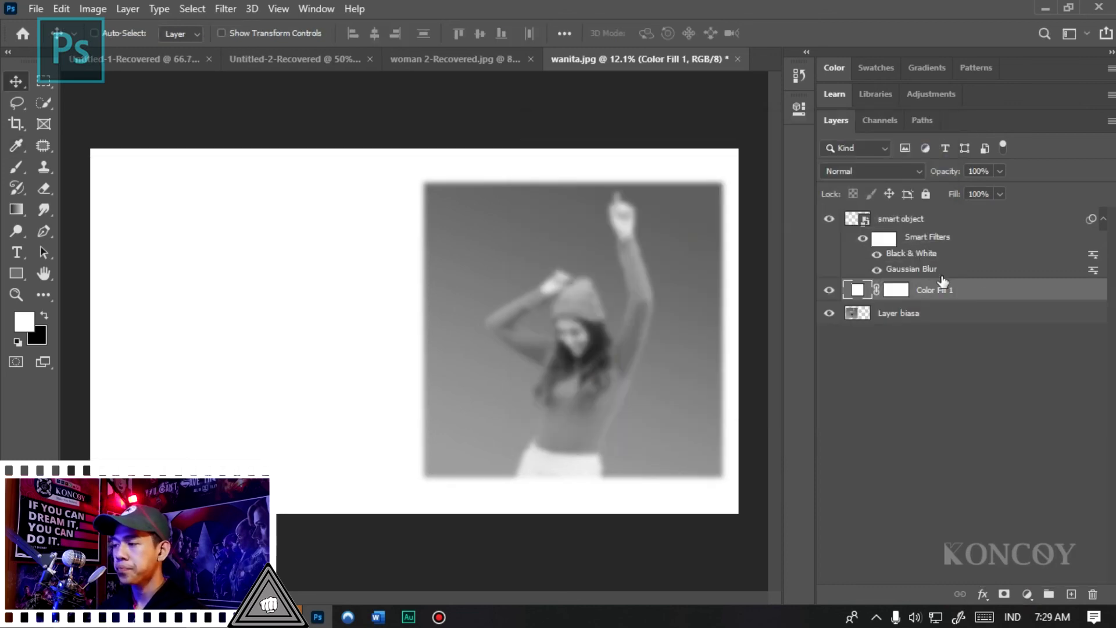
left_click(951, 317)
left_click(936, 232)
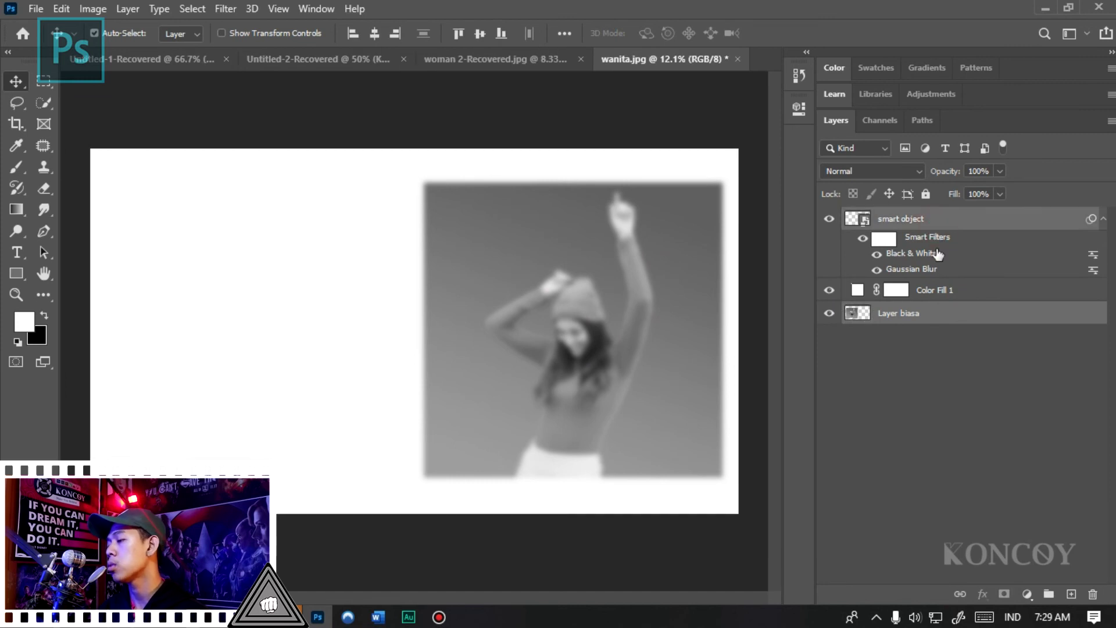
key("Delete")
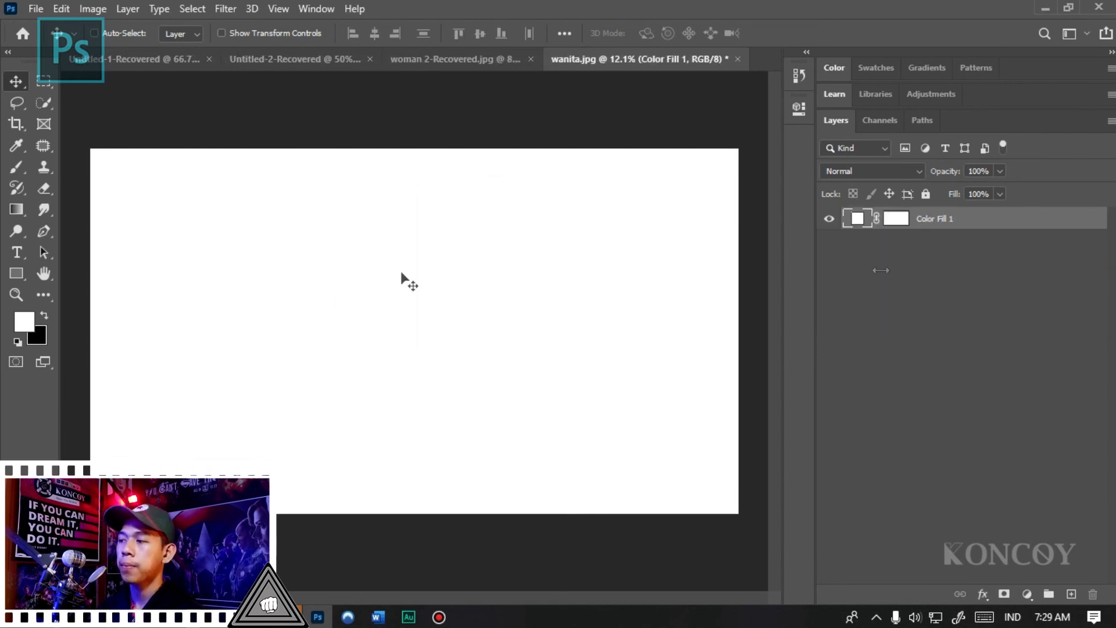
key("t")
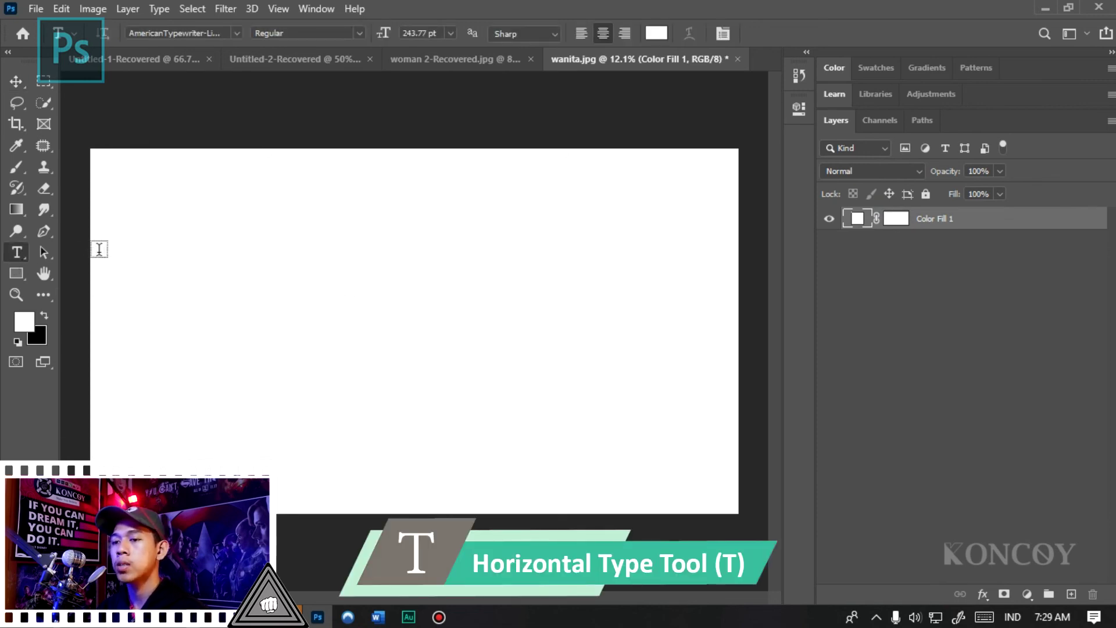
Place a placeholder text layer on the canvas and reposition it.
left_click(201, 300)
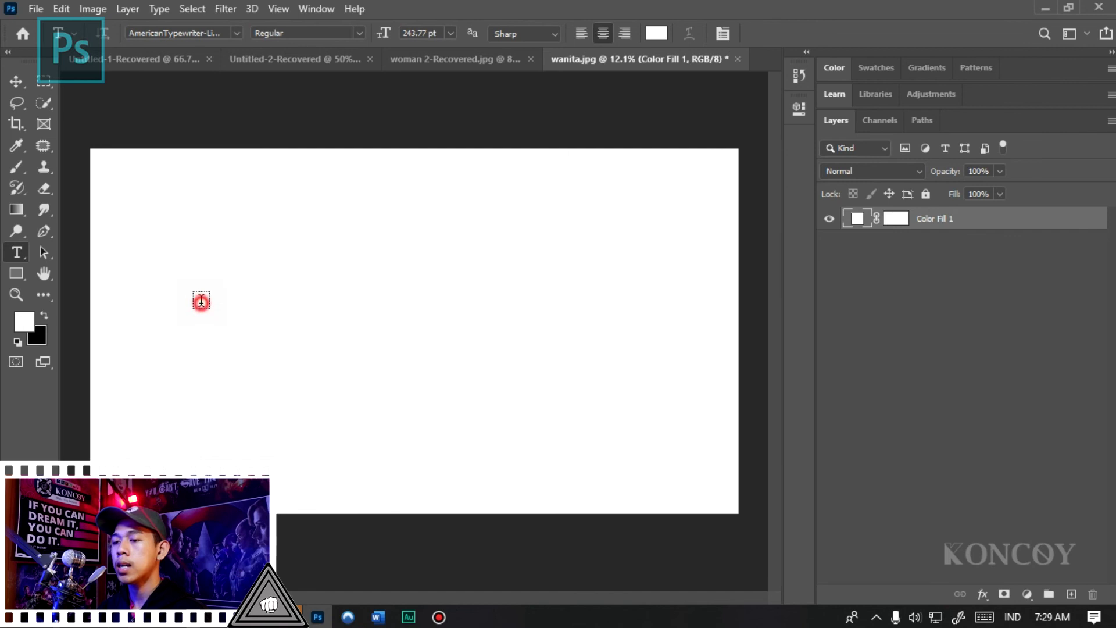
left_click(16, 82)
left_click_drag(197, 288, 294, 319)
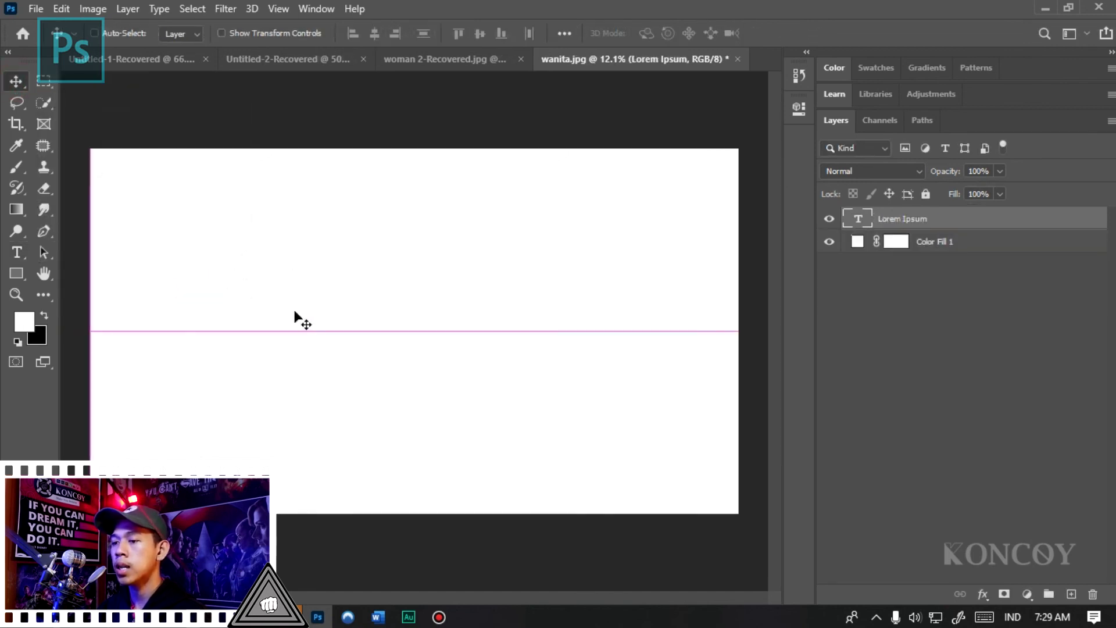
key("t")
Replace the placeholder with black text reading KONCOY.
left_click(289, 301)
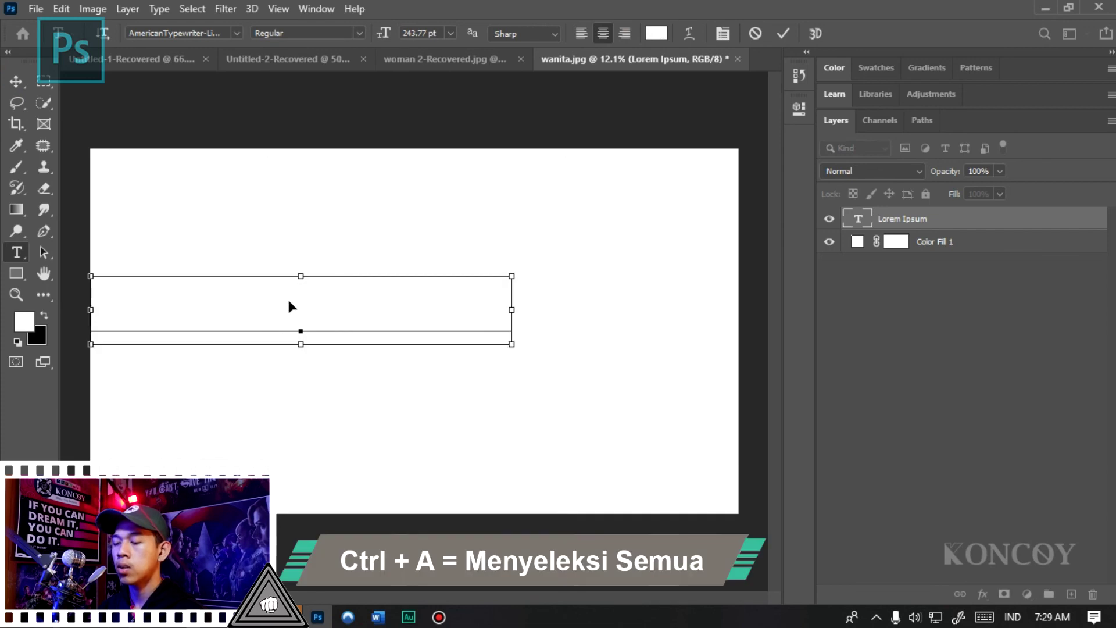
key("ctrl+a")
left_click(656, 33)
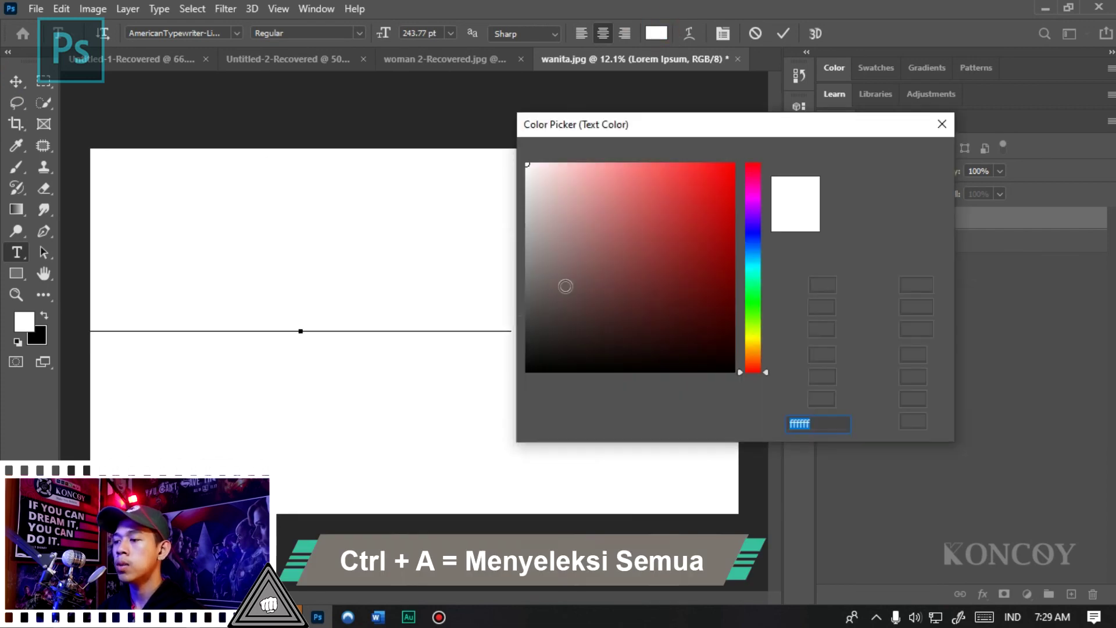
left_click(718, 392)
key("Return")
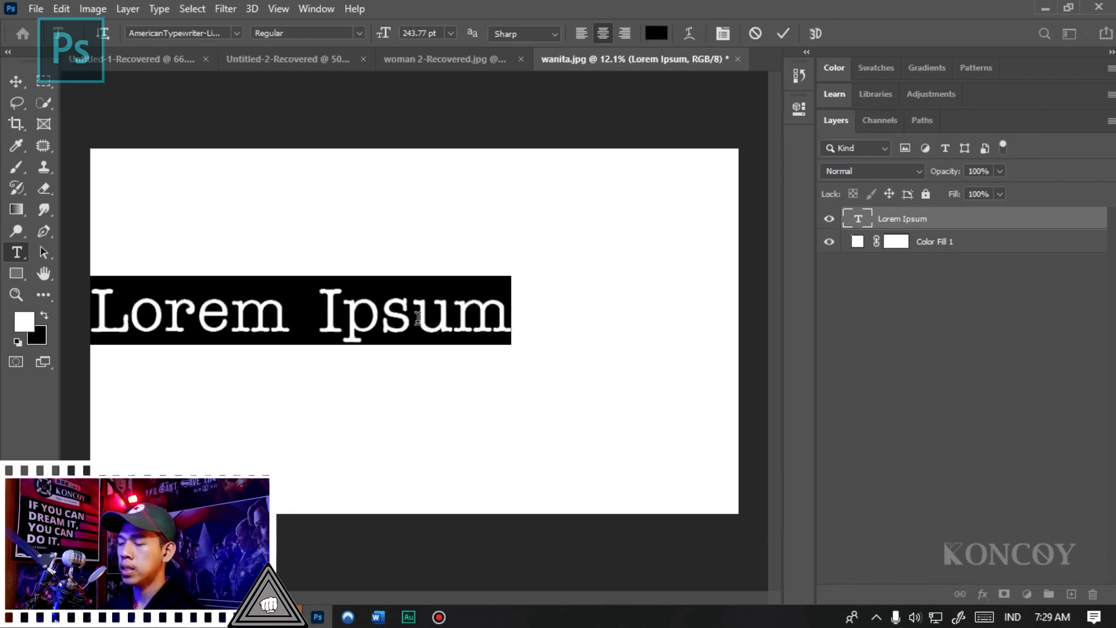
type("KONCOY")
key("ctrl+Return")
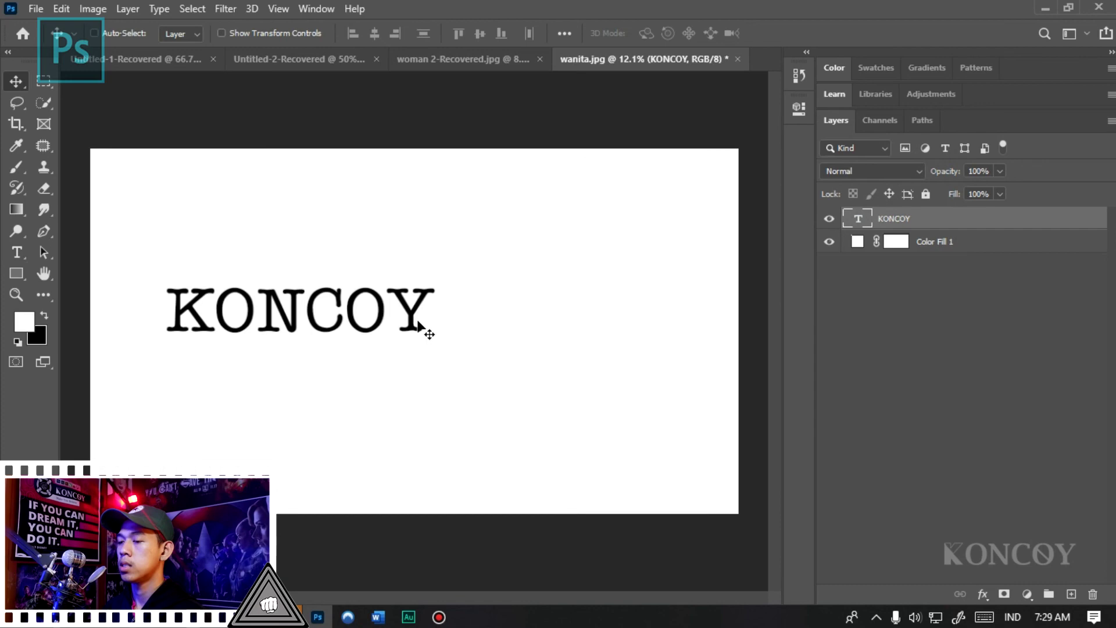
left_click(189, 33)
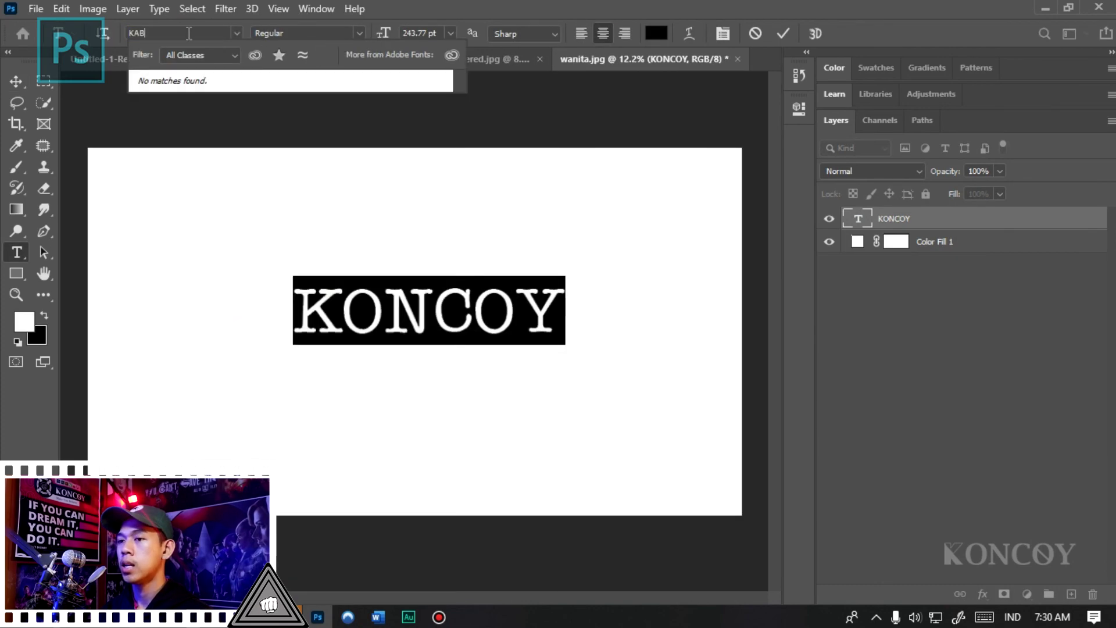
Set KONCOY in Calibri Bold and move it down and left.
type("Calibri")
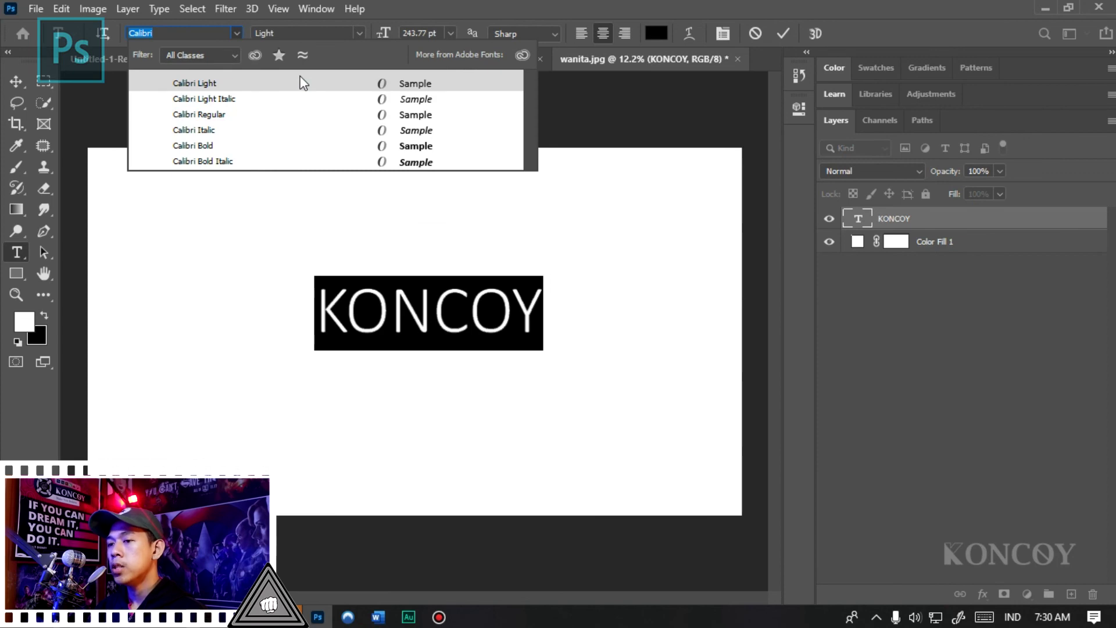
left_click(342, 152)
left_click(14, 80)
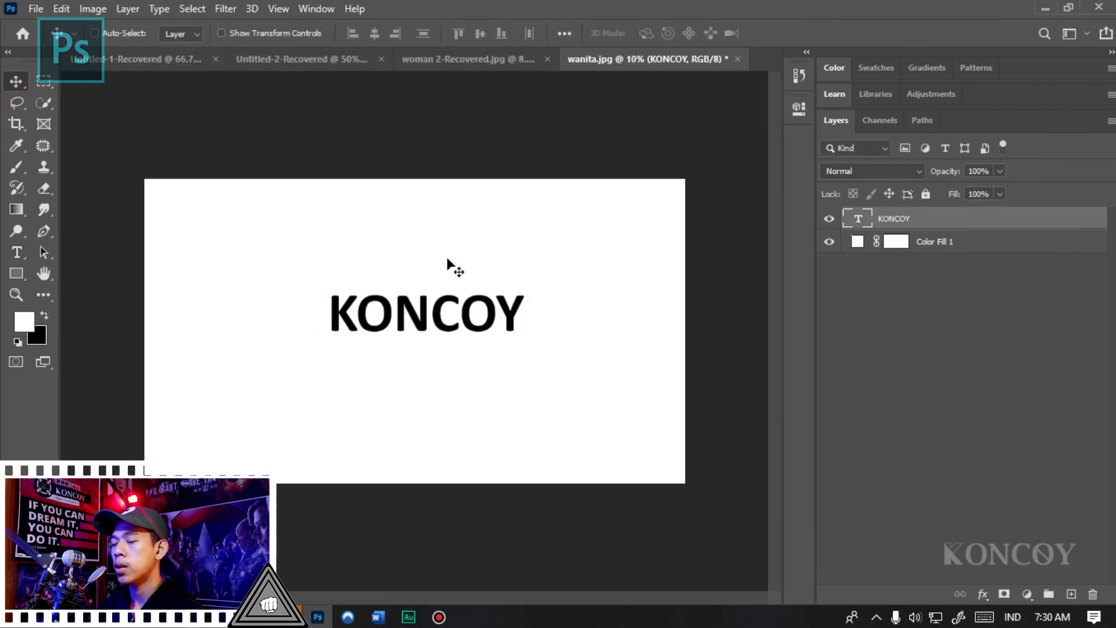
scroll(447, 257, "up", 1)
left_click_drag(462, 334, 444, 358)
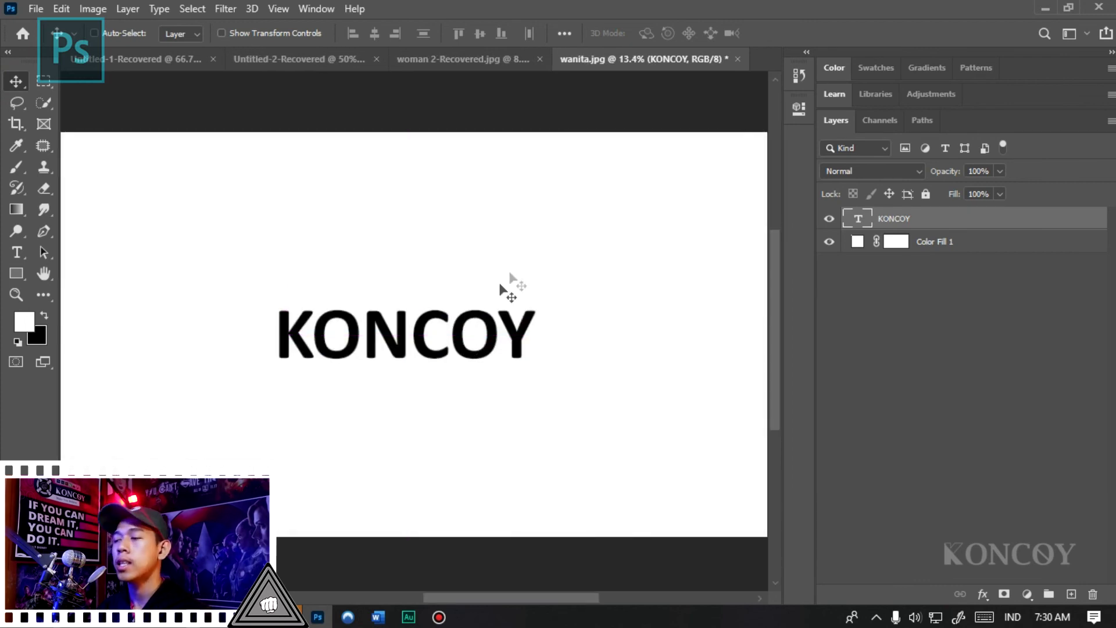
Convert the KONCOY text layer to a smart object.
right_click(899, 212)
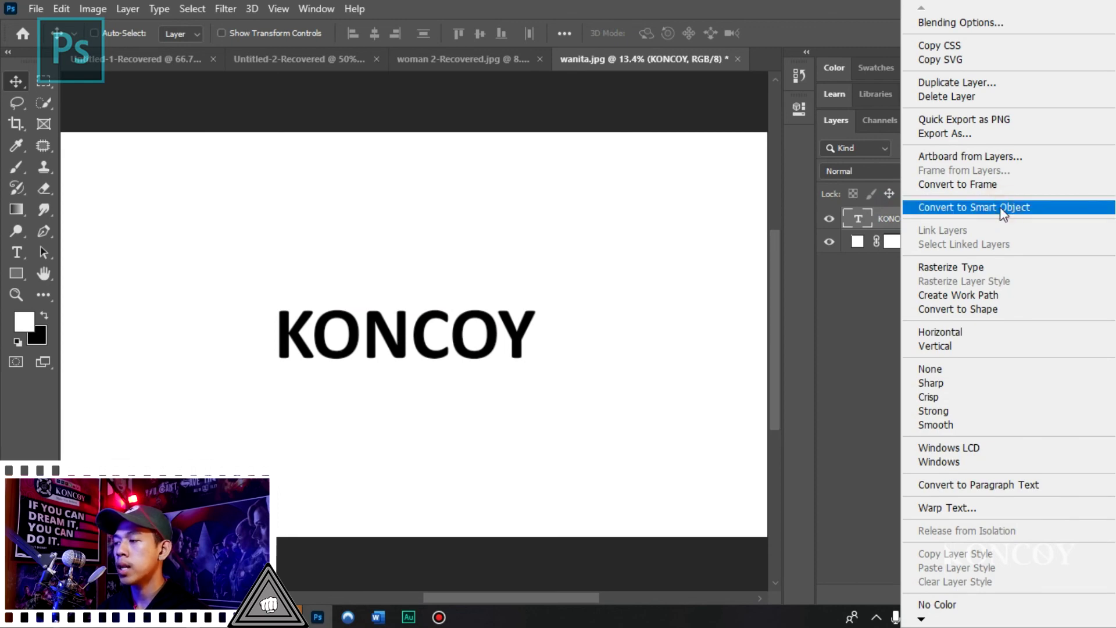
left_click(1000, 207)
scroll(459, 331, "down", 1)
scroll(460, 330, "up", 1)
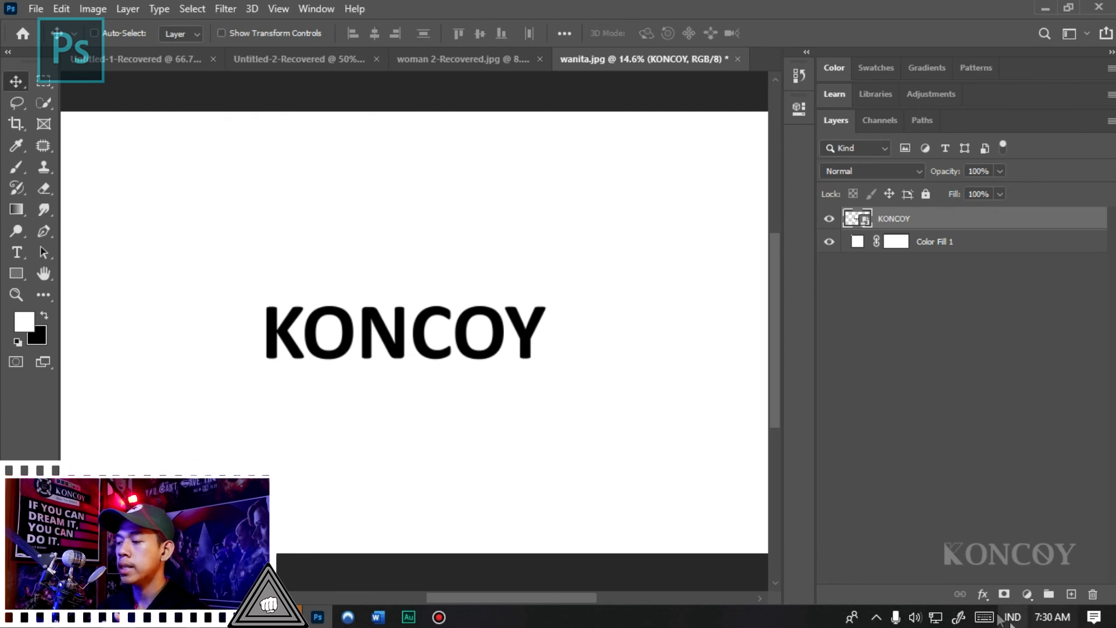
left_click(982, 594)
left_click(1026, 526)
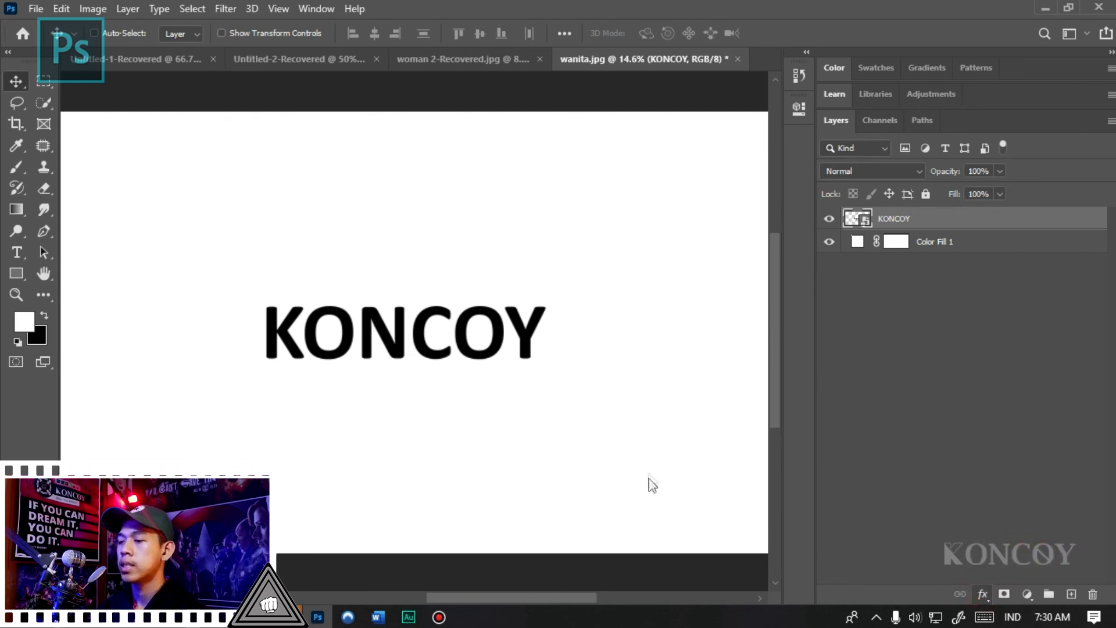
Replace the Color Overlay with a red-to-yellow Gradient Overlay on KONCOY.
left_click(501, 300)
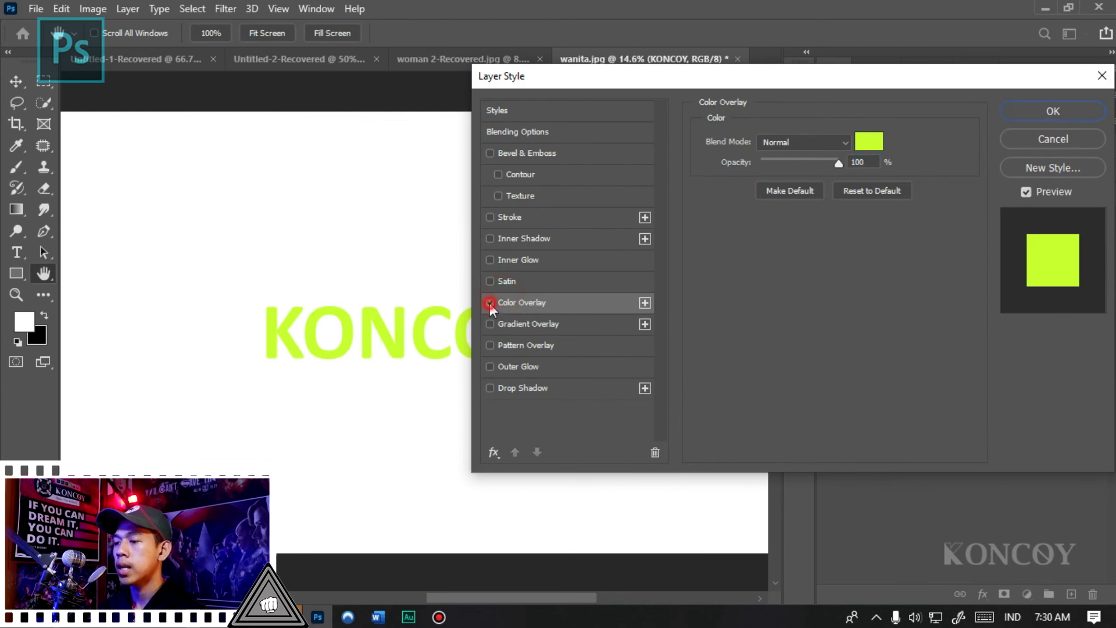
left_click(528, 323)
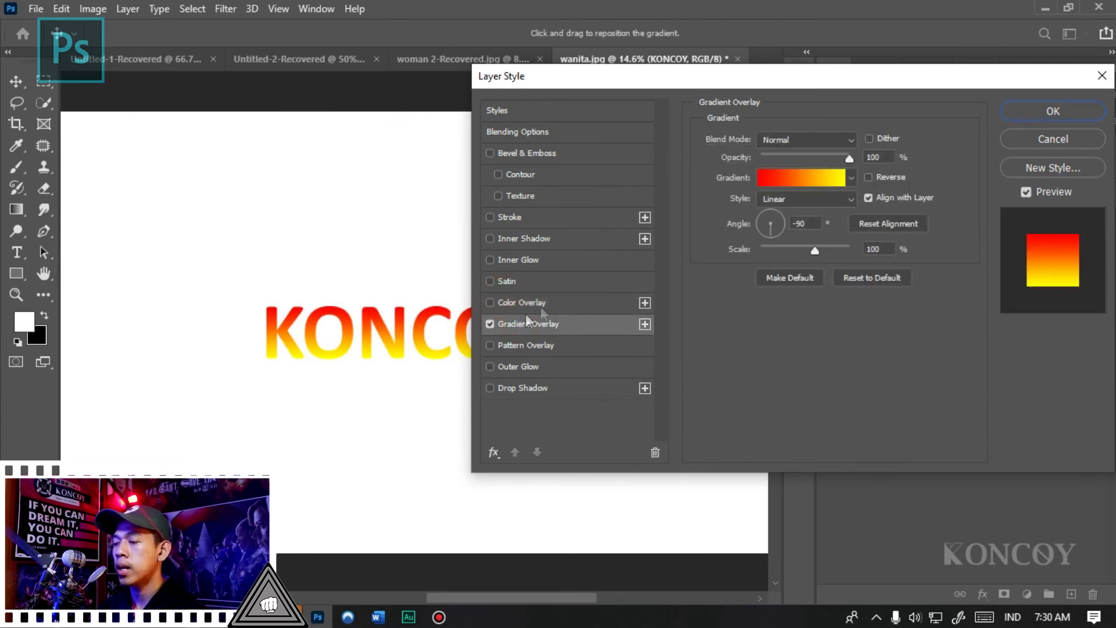
left_click(783, 182)
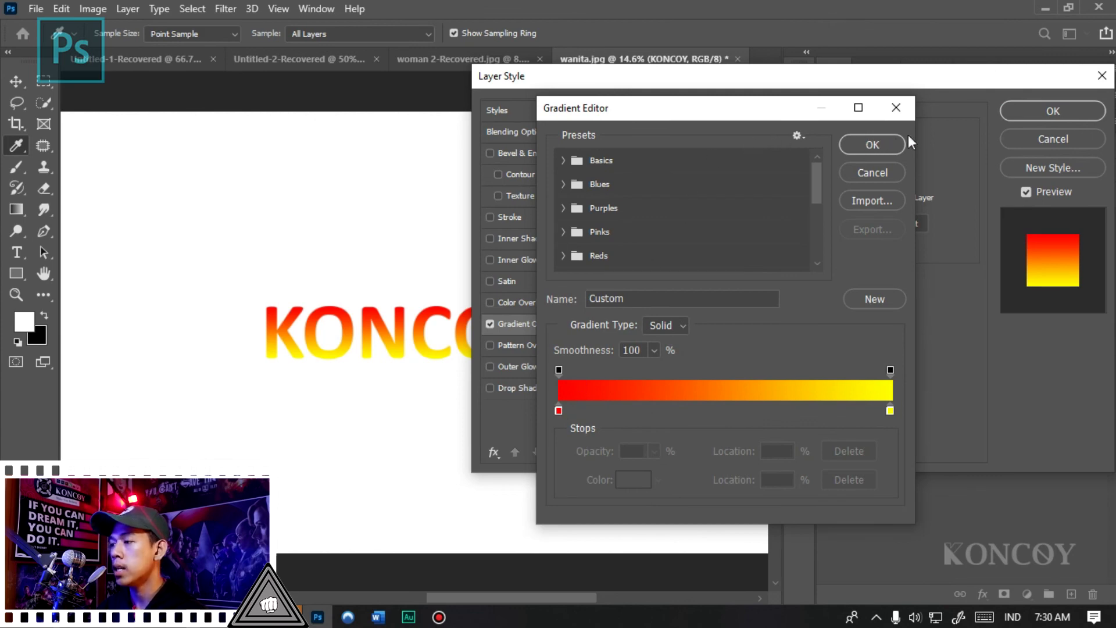
left_click(890, 145)
Add a thick black (#000000) Stroke outline to KONCOY.
left_click(542, 218)
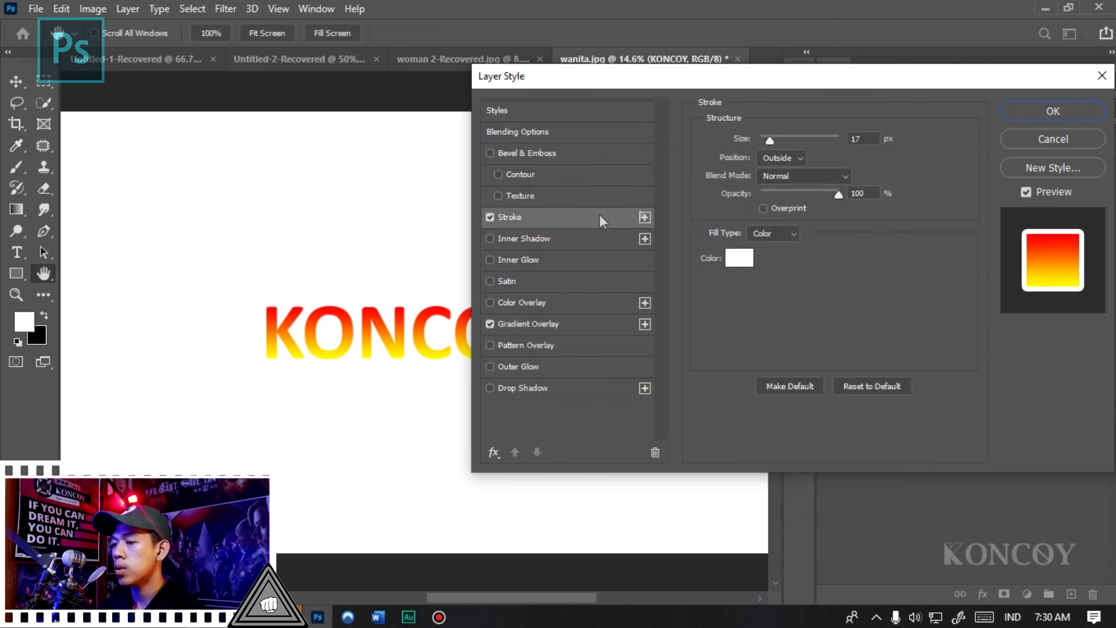
left_click(739, 258)
type("000000")
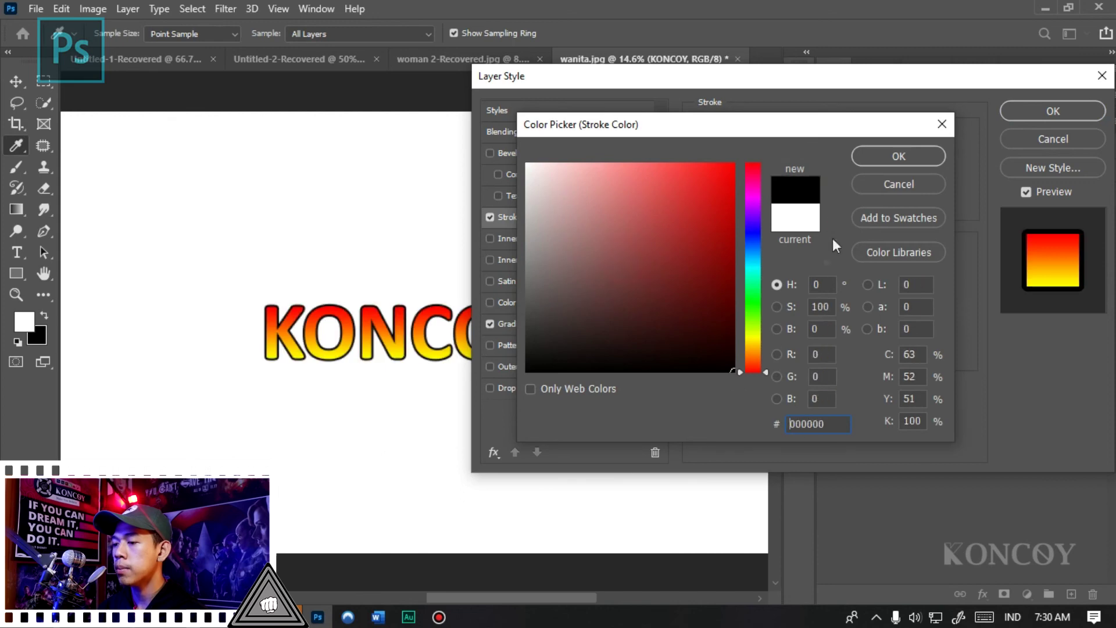
left_click(907, 154)
left_click_drag(766, 140, 771, 140)
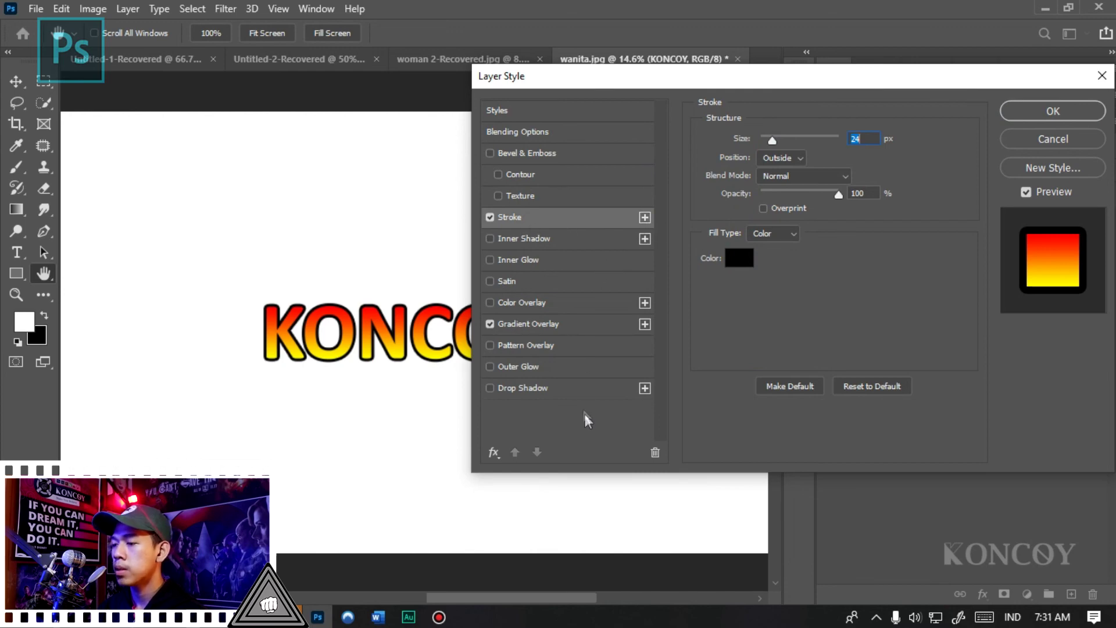
Add a dark red (#4f0b0b) Drop Shadow with wider spread.
left_click(569, 392)
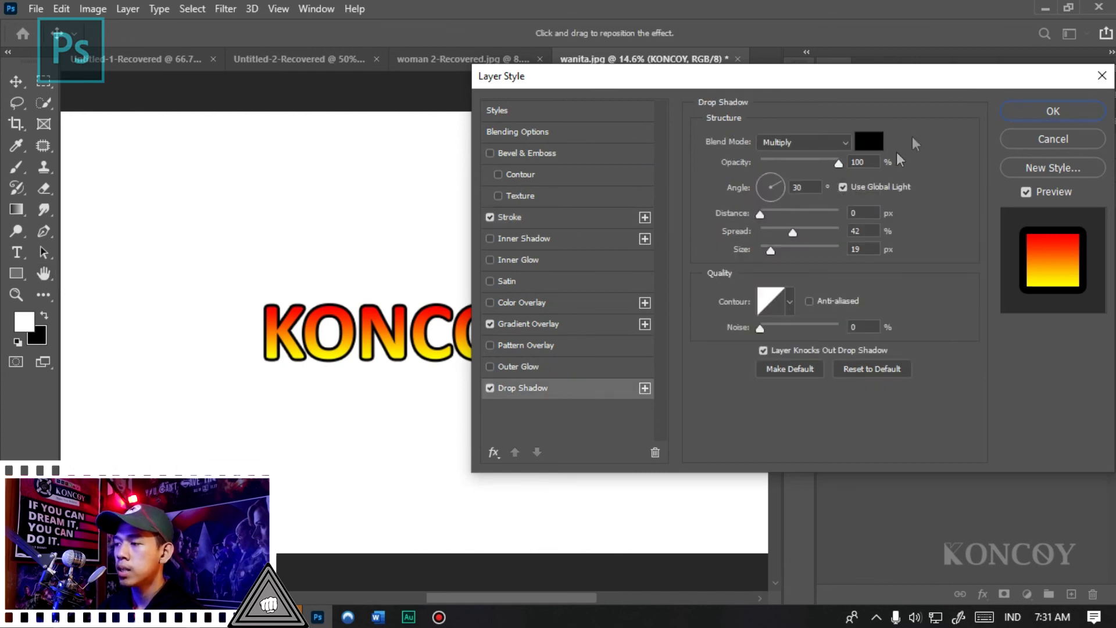
left_click(881, 145)
left_click(704, 307)
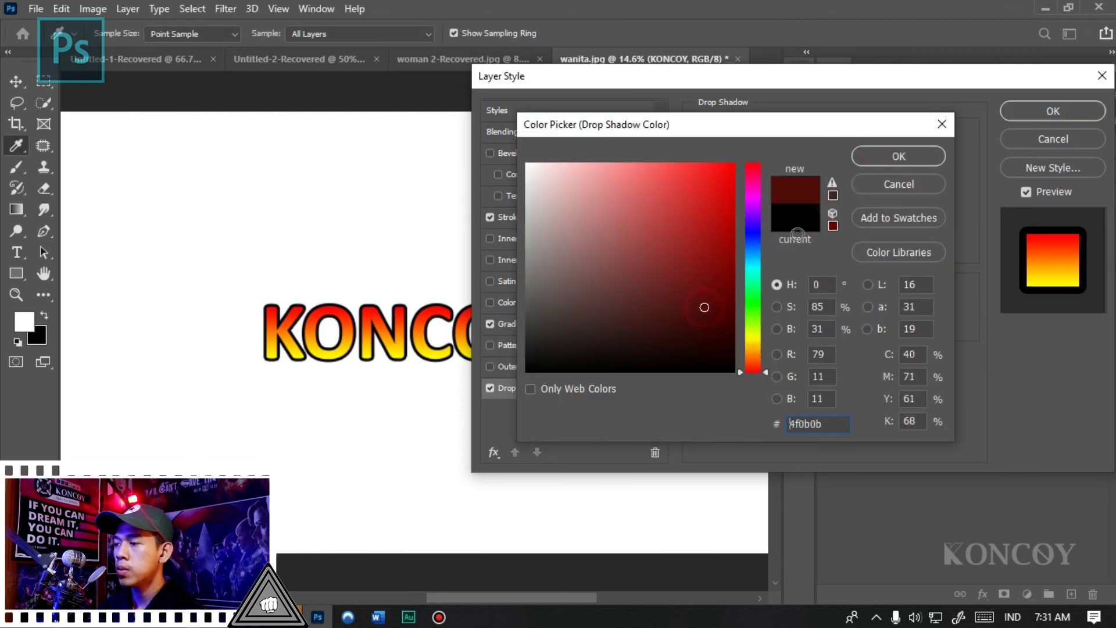
left_click(880, 155)
mouse_move(784, 248)
left_mouse_down()
mouse_move(833, 232)
mouse_move(783, 250)
mouse_move(787, 214)
mouse_move(842, 232)
mouse_move(768, 249)
left_mouse_up()
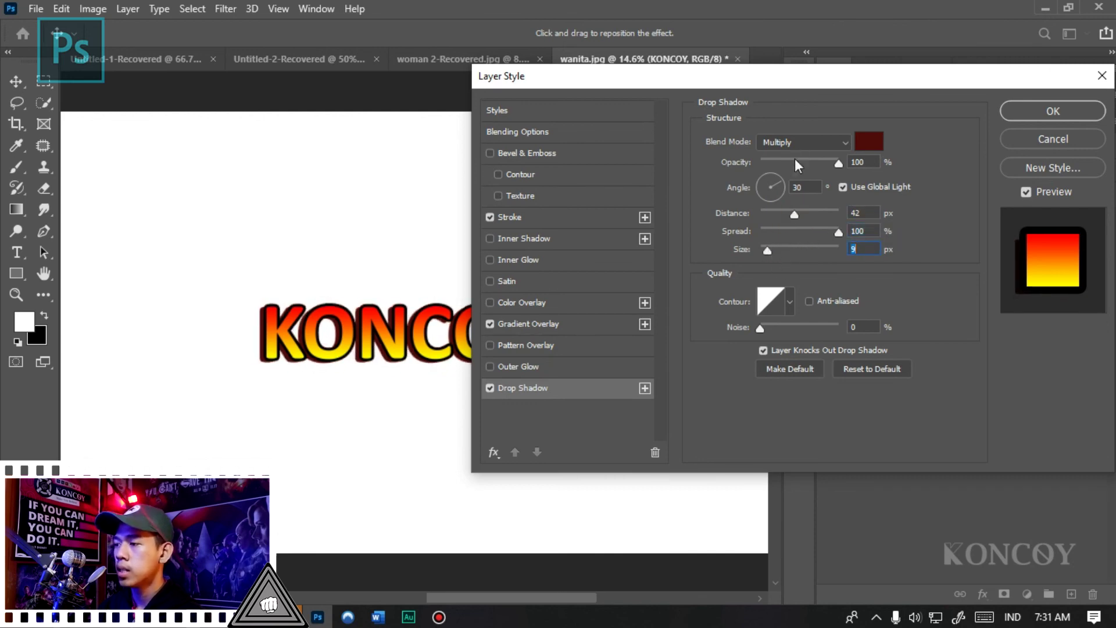
Set Bevel & Emboss depth to 667% with Contour off, apply, and open the smart object contents.
left_click(556, 153)
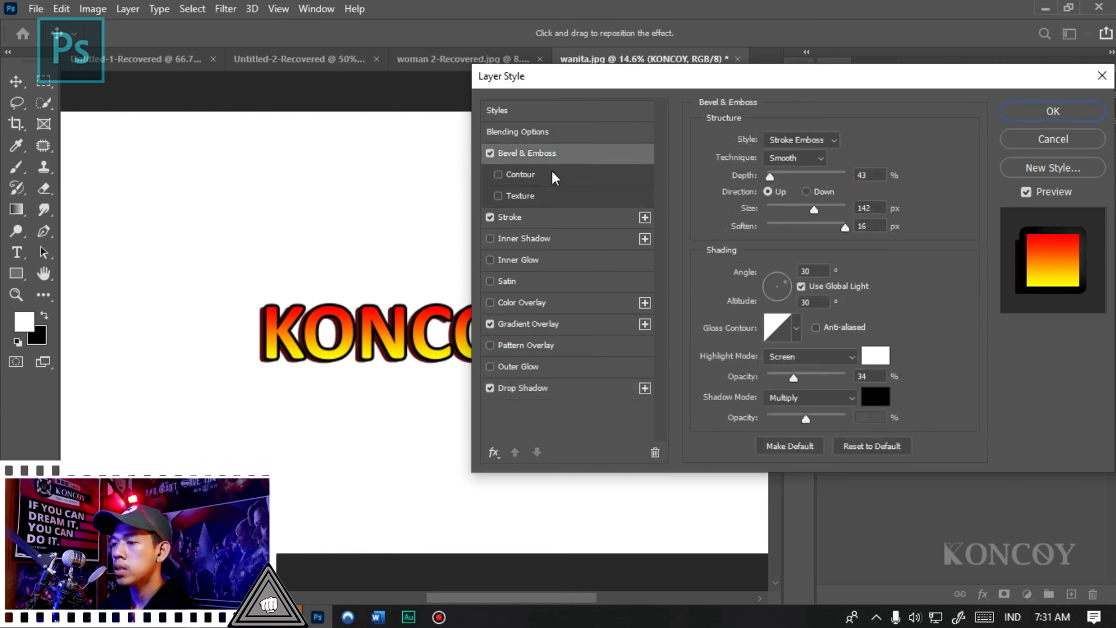
left_click(563, 178)
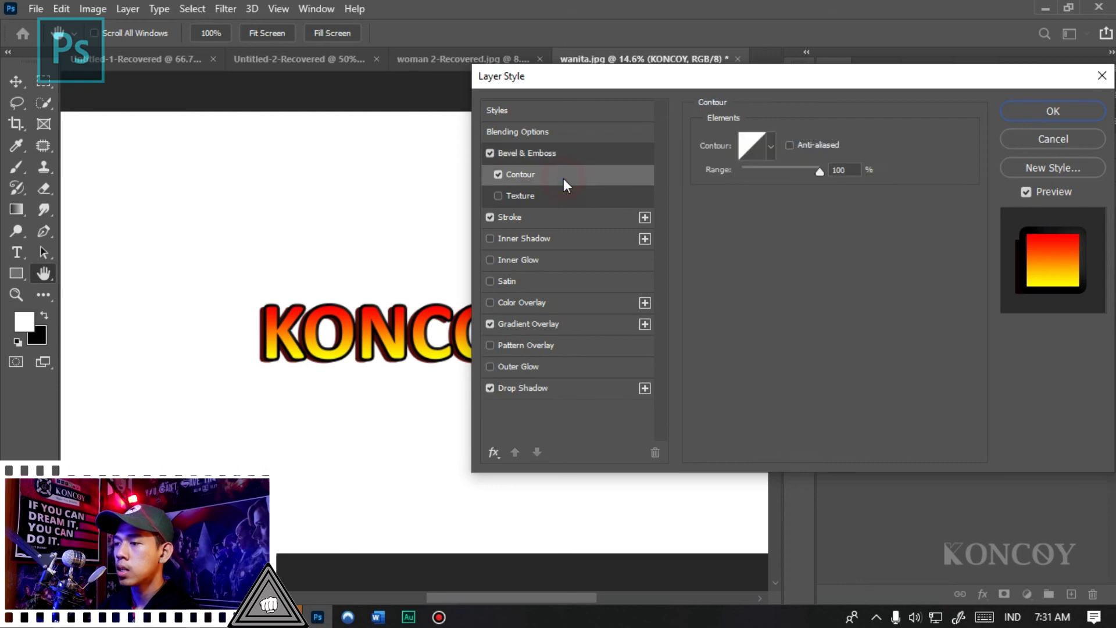
left_click(498, 174)
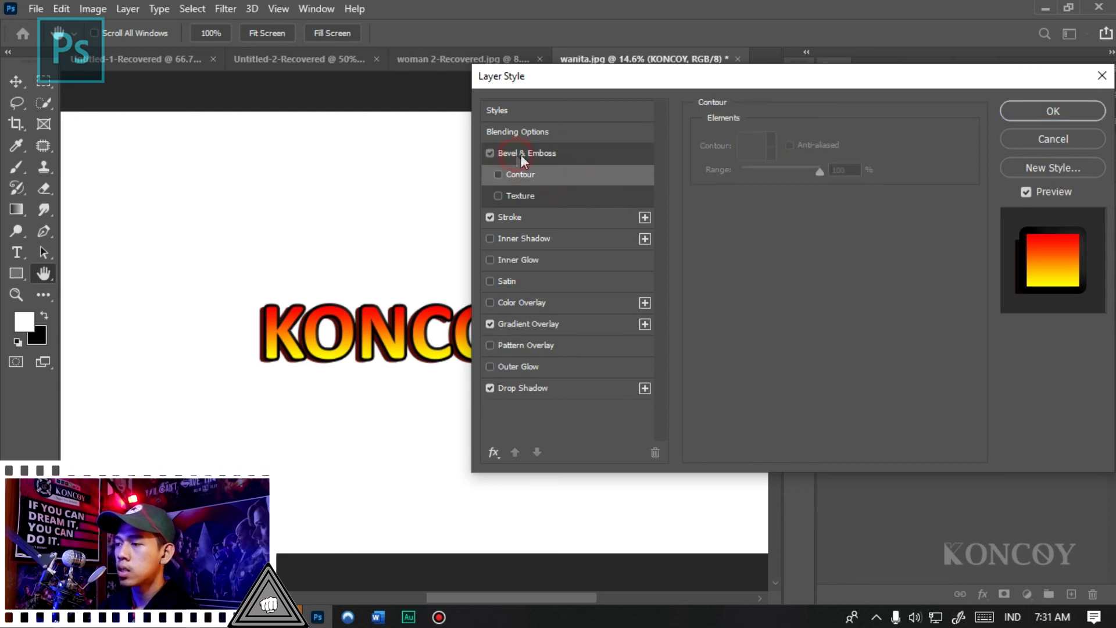
left_click(515, 155)
left_click_drag(770, 176, 819, 177)
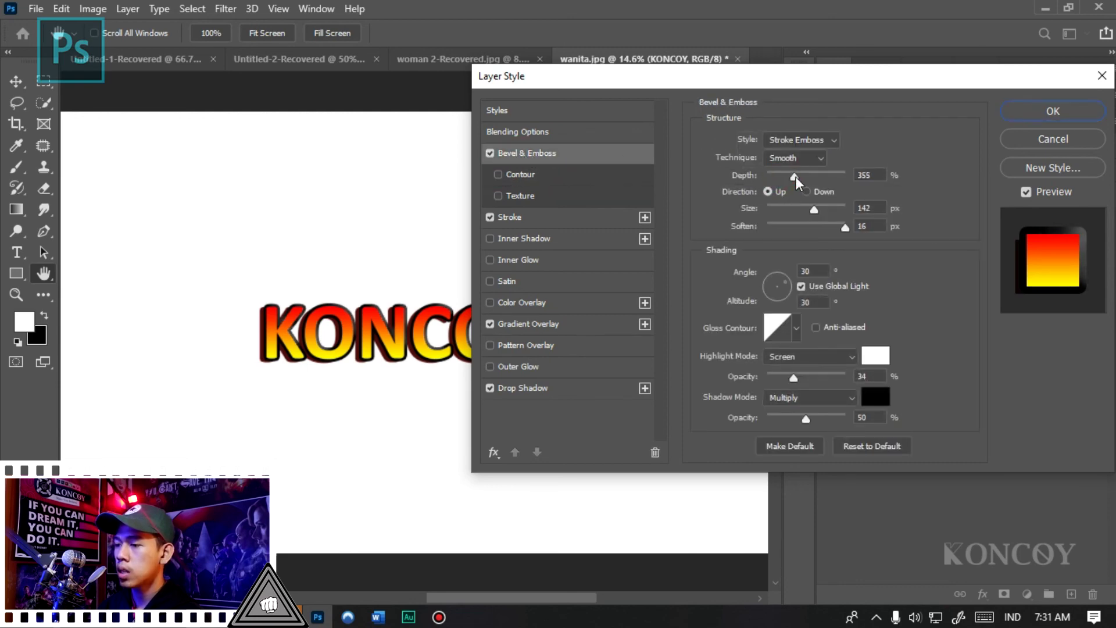
left_click(820, 177)
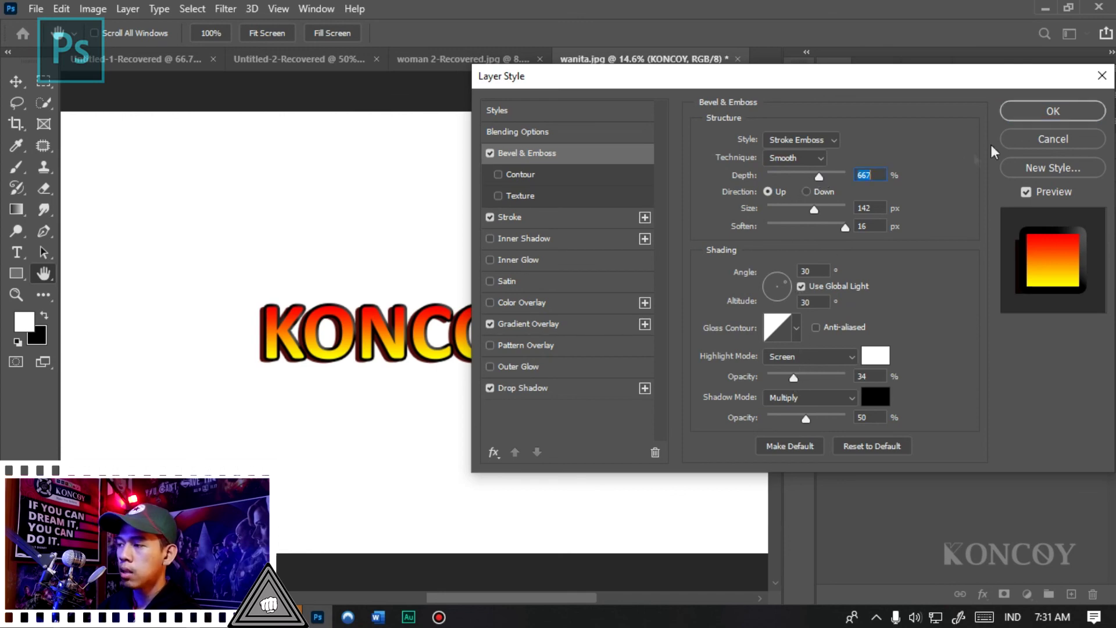
left_click(1039, 110)
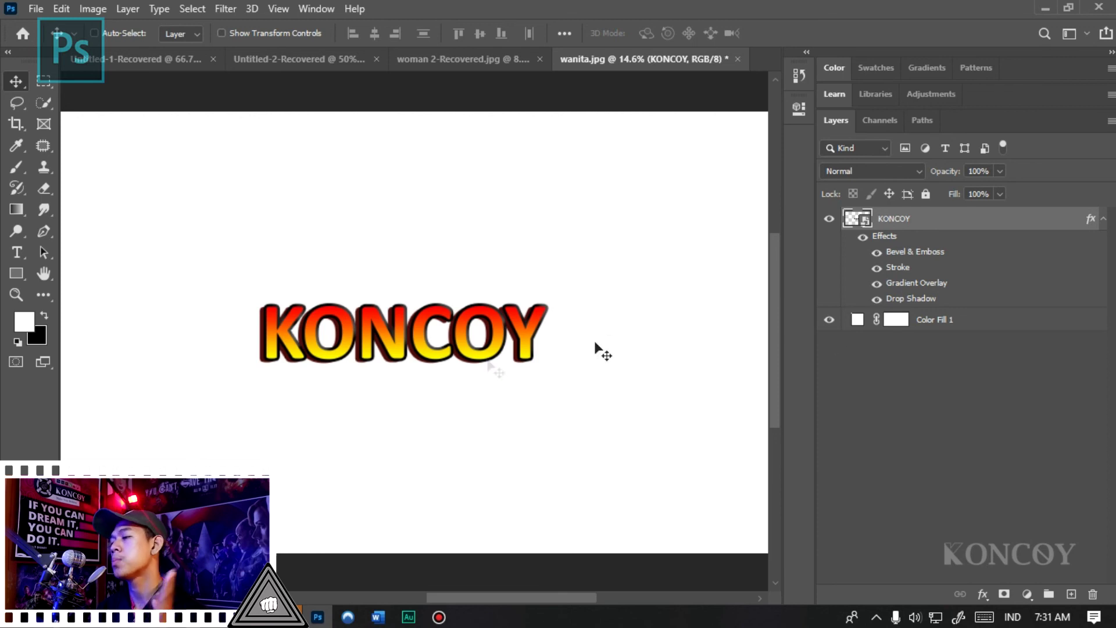
double_click(864, 219)
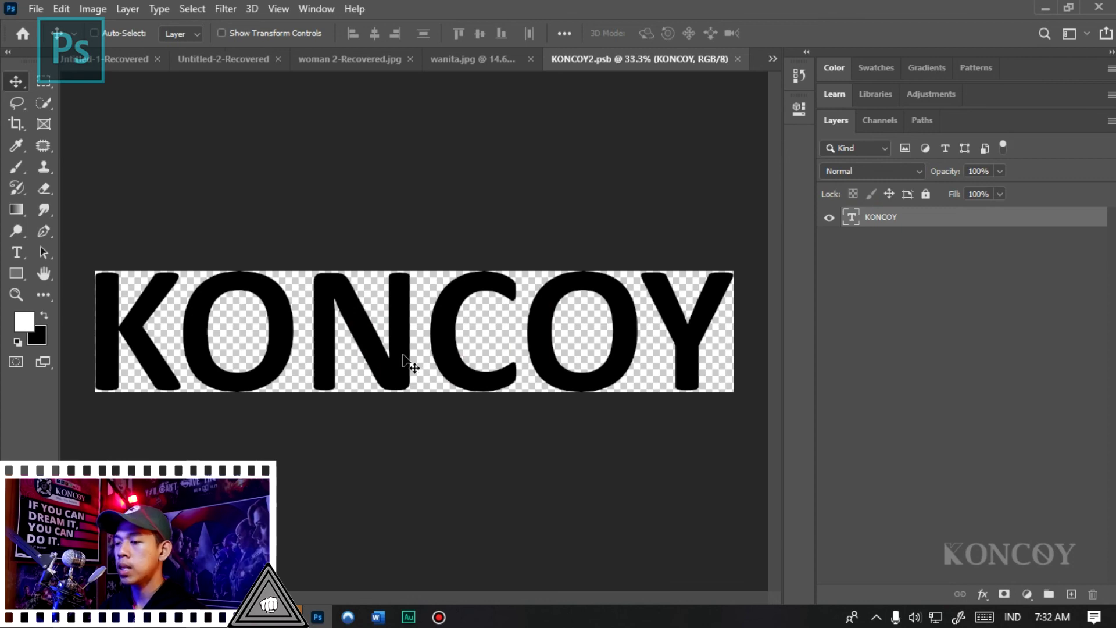
Replace the KONCOY text with DEDEK inside KONCOY2.psb and save the smart object.
key("t")
left_click(443, 328)
left_click(441, 334)
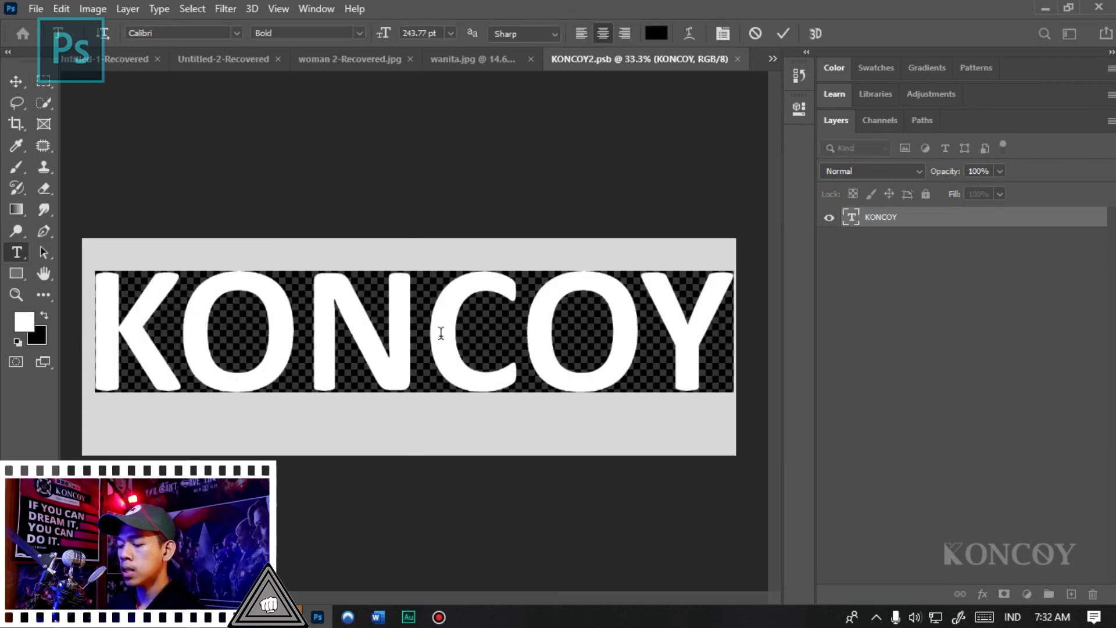
type("DEDE")
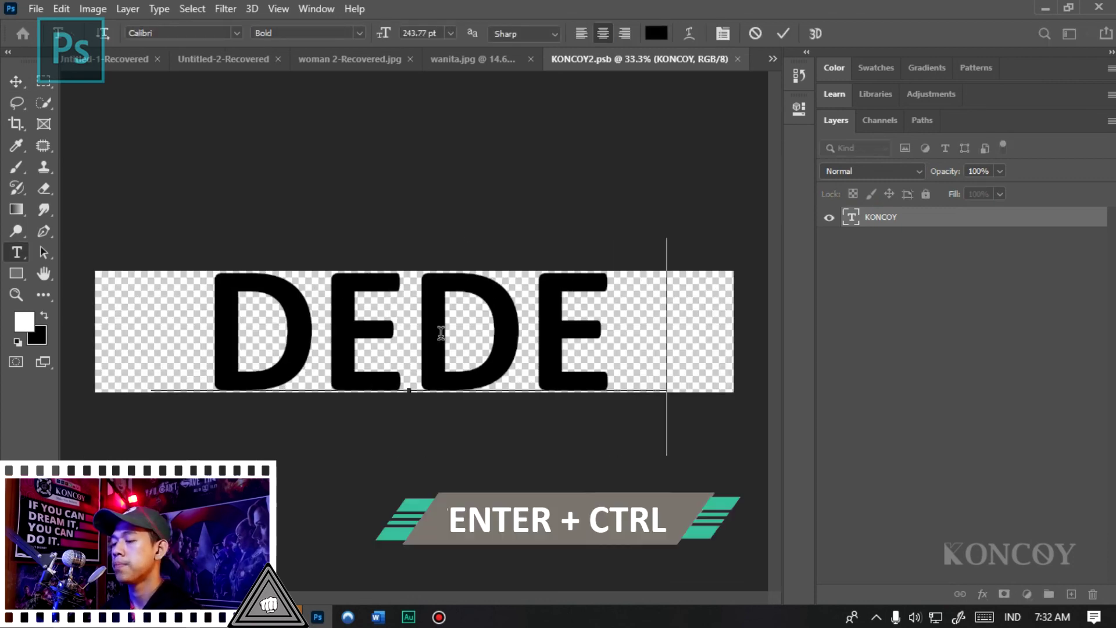
type("K")
key("ctrl+Return")
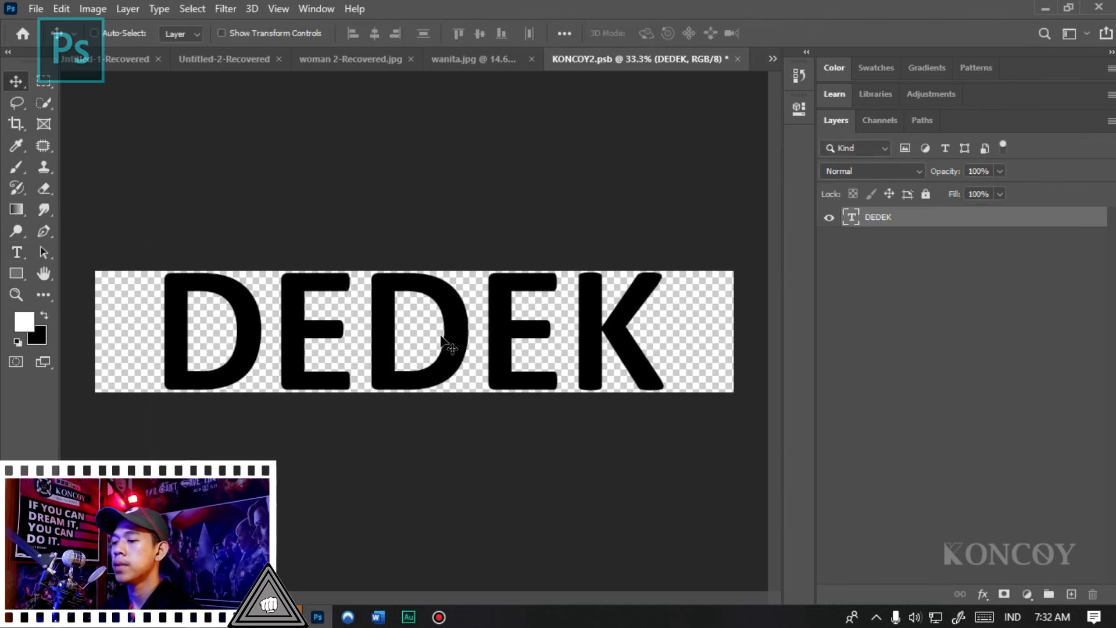
key("ctrl+s")
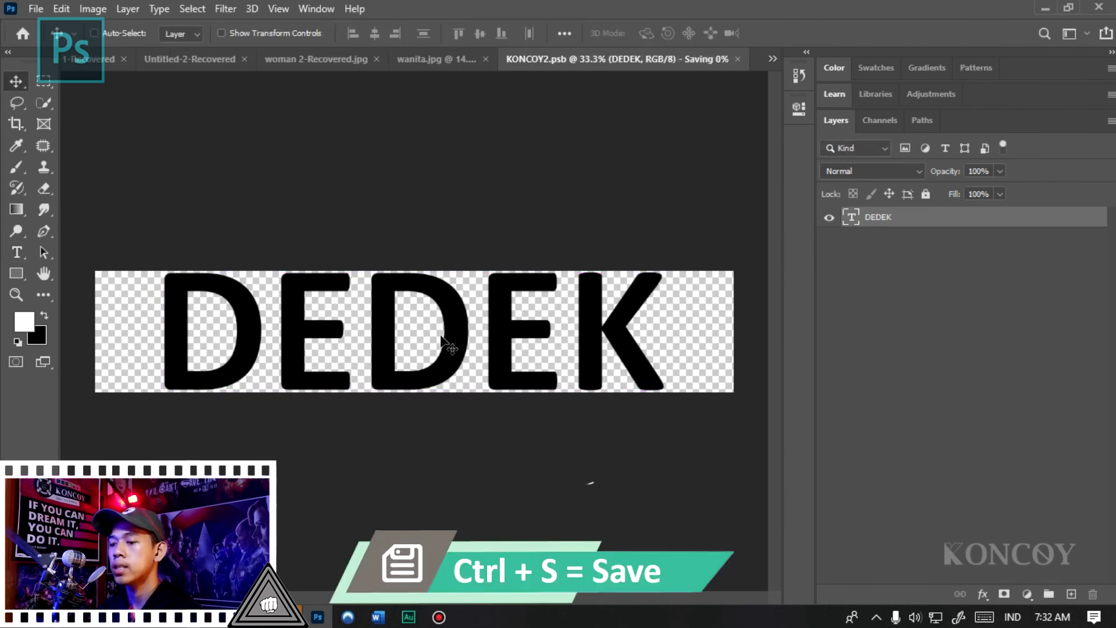
Go back to wanita.jpg and check that its gradient text now reads DEDEK.
left_click(465, 64)
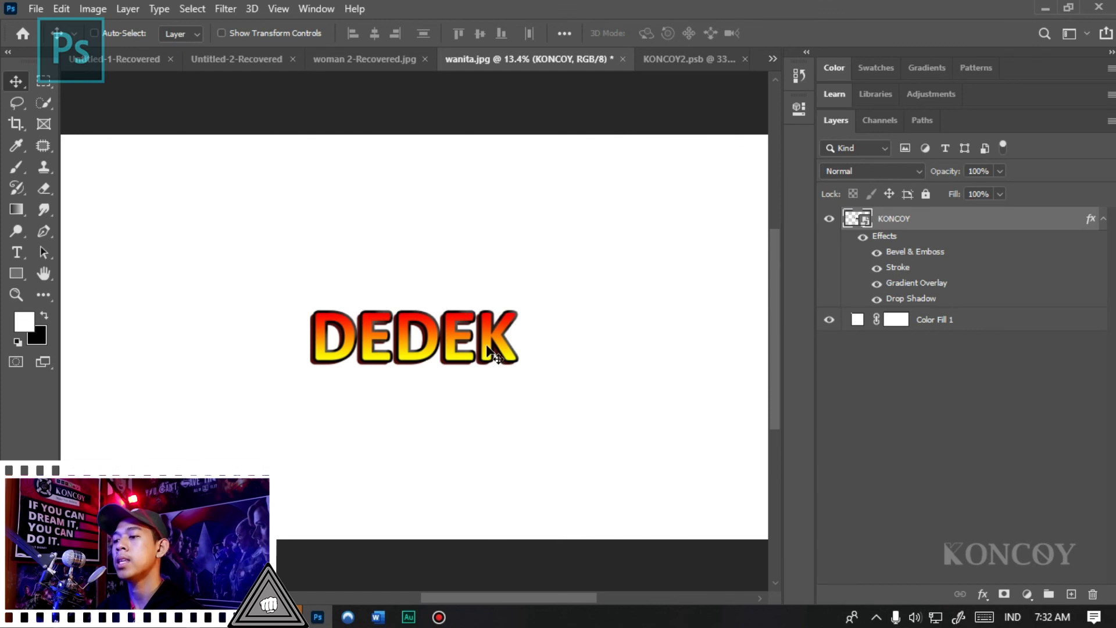
scroll(433, 337, "down", 2)
scroll(433, 337, "up", 2)
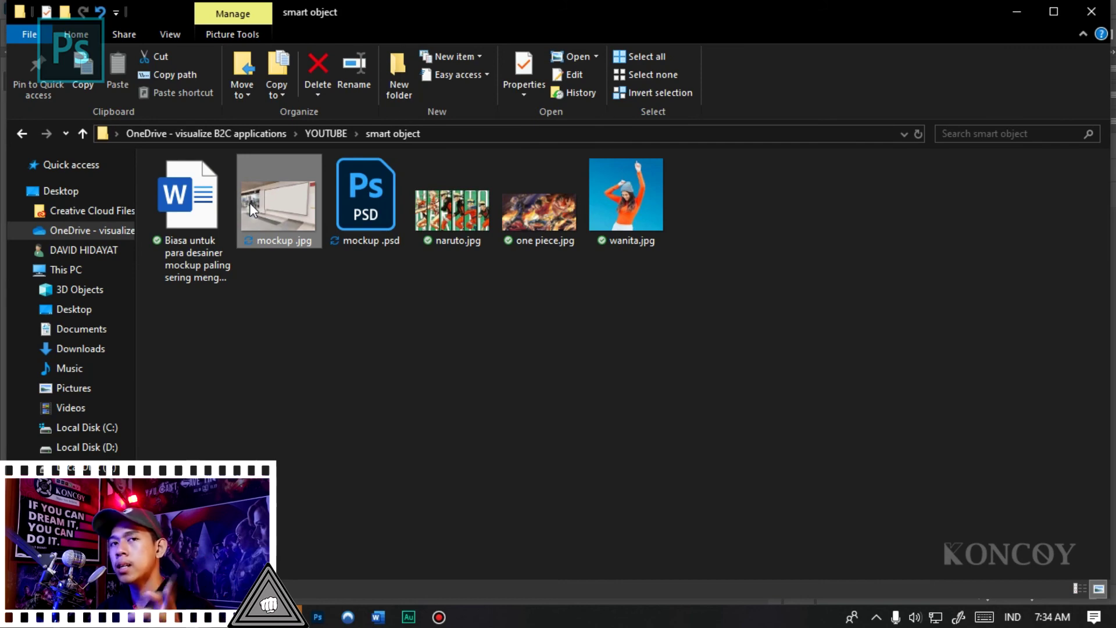
Drag the mockup .jpg from File Explorer into Photoshop to open the blank billboard.
mouse_move(259, 210)
left_mouse_down()
mouse_move(326, 595)
mouse_move(93, 389)
mouse_move(232, 354)
left_mouse_up()
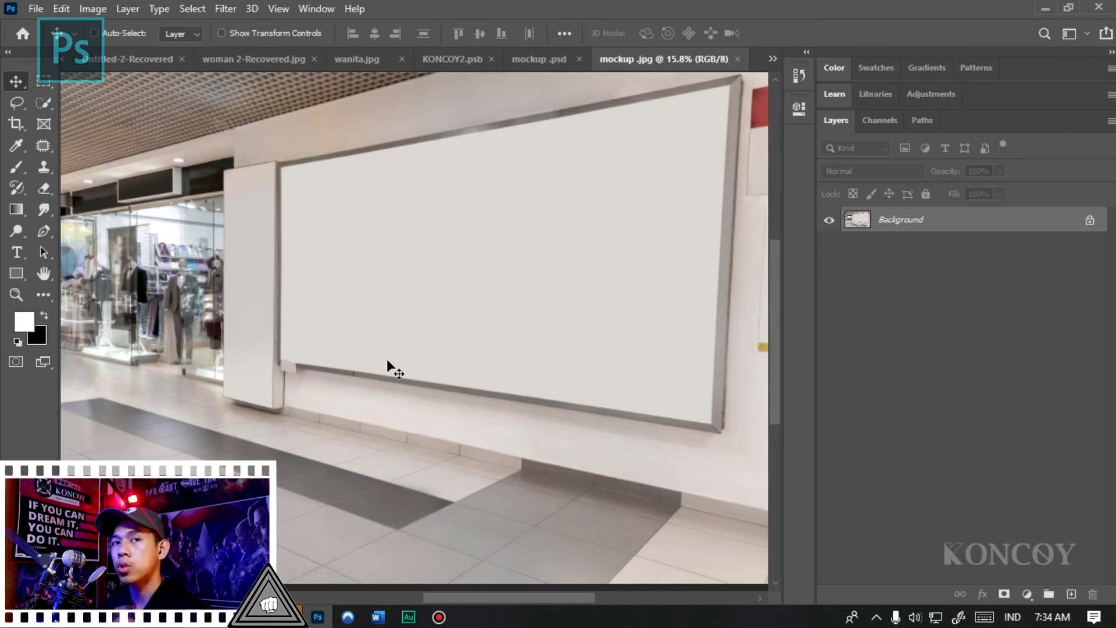
Fit the whole mockup on screen, then bring naruto.jpg over from File Explorer.
key("ctrl+minus")
key("ctrl+0")
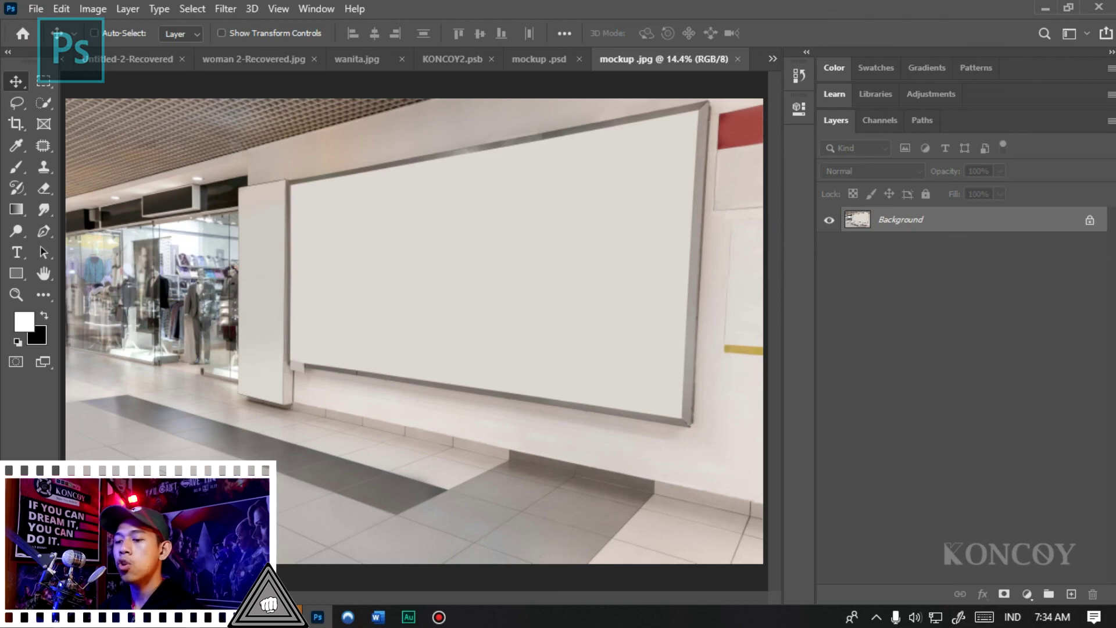
key("alt+Tab")
mouse_move(437, 246)
left_mouse_down()
mouse_move(317, 623)
mouse_move(344, 356)
left_mouse_up()
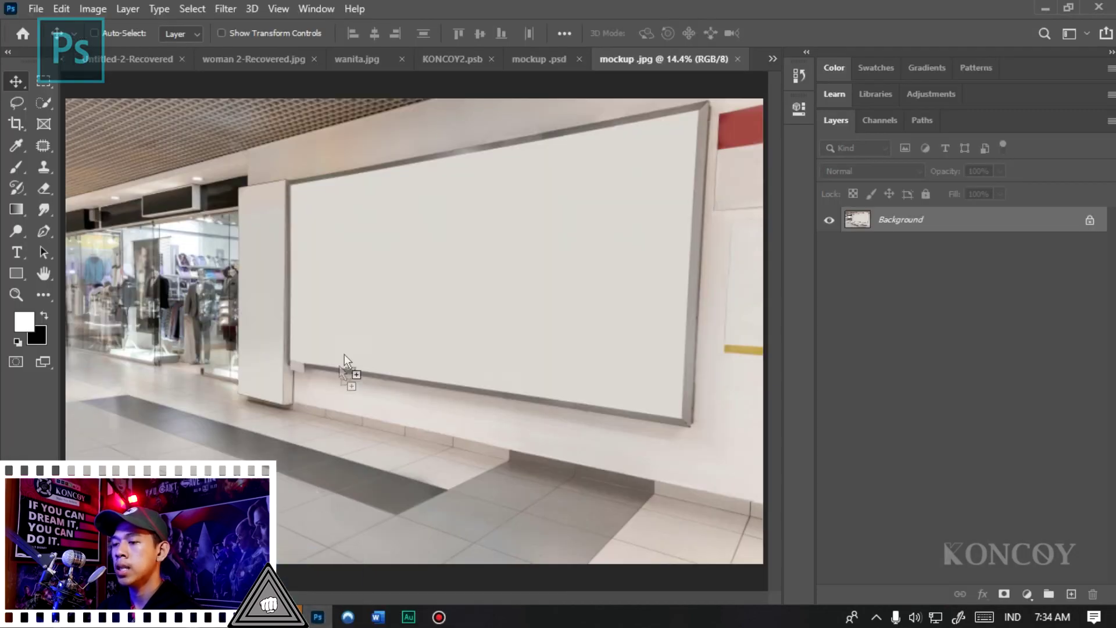
Place naruto.jpg on the mockup, scale it down, and move it over the billboard.
left_click_drag(389, 292, 419, 290)
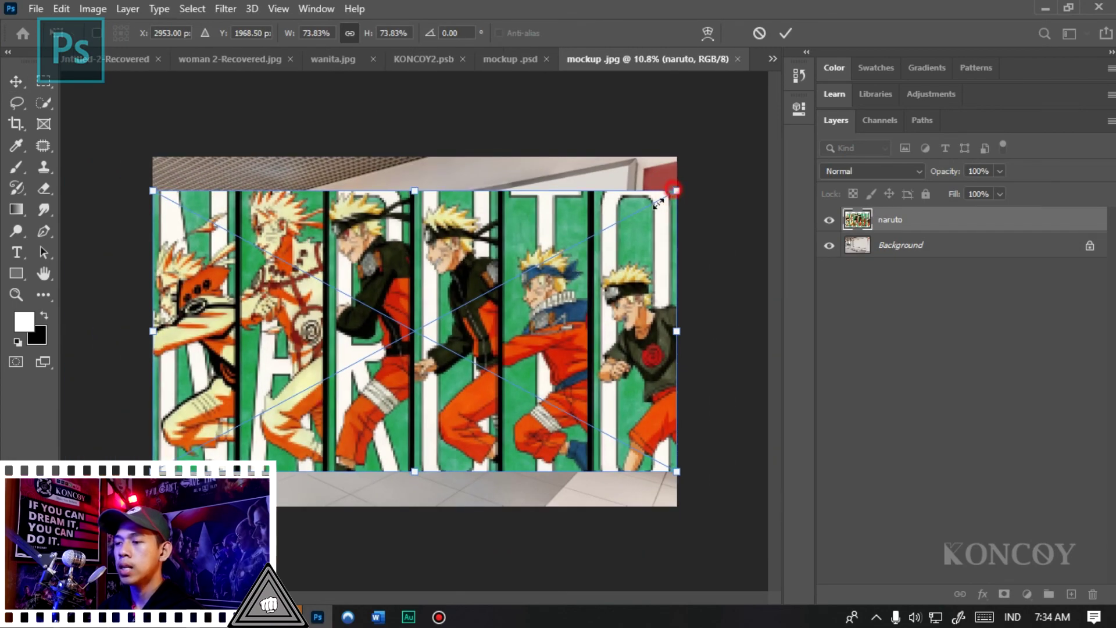
left_click_drag(673, 189, 587, 237)
key("Return")
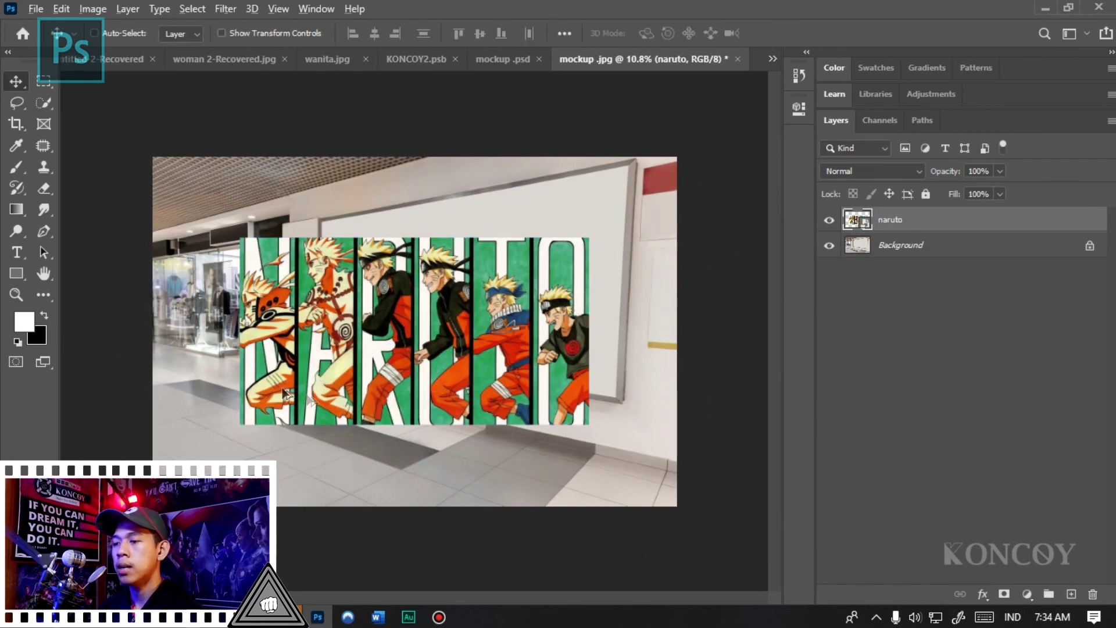
scroll(308, 395, "up", 2)
left_click_drag(232, 274, 333, 250)
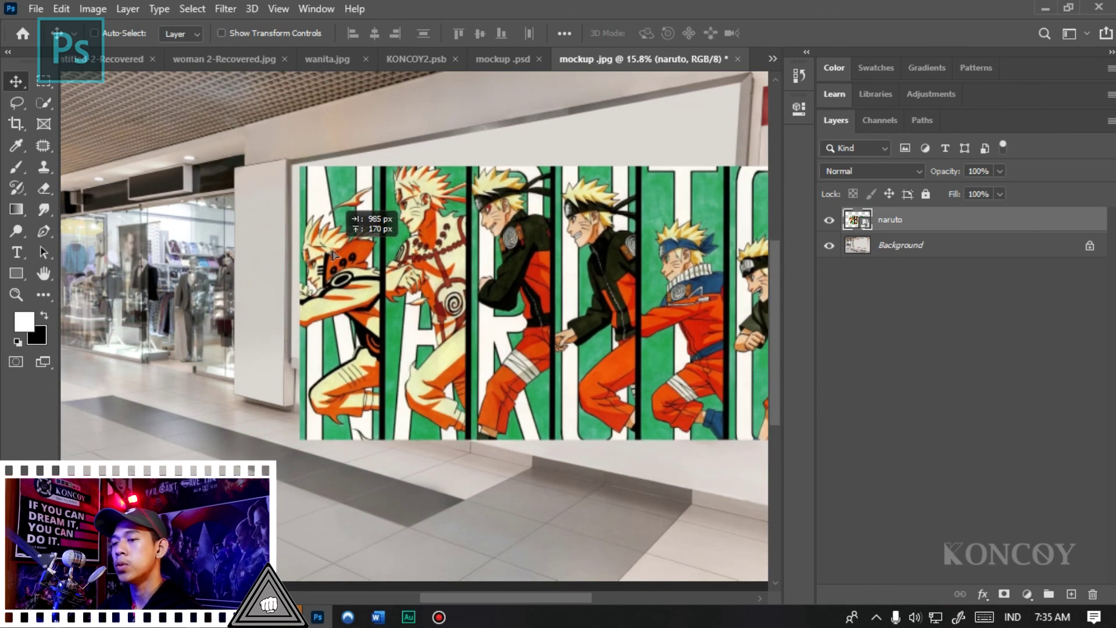
scroll(298, 243, "down", 2)
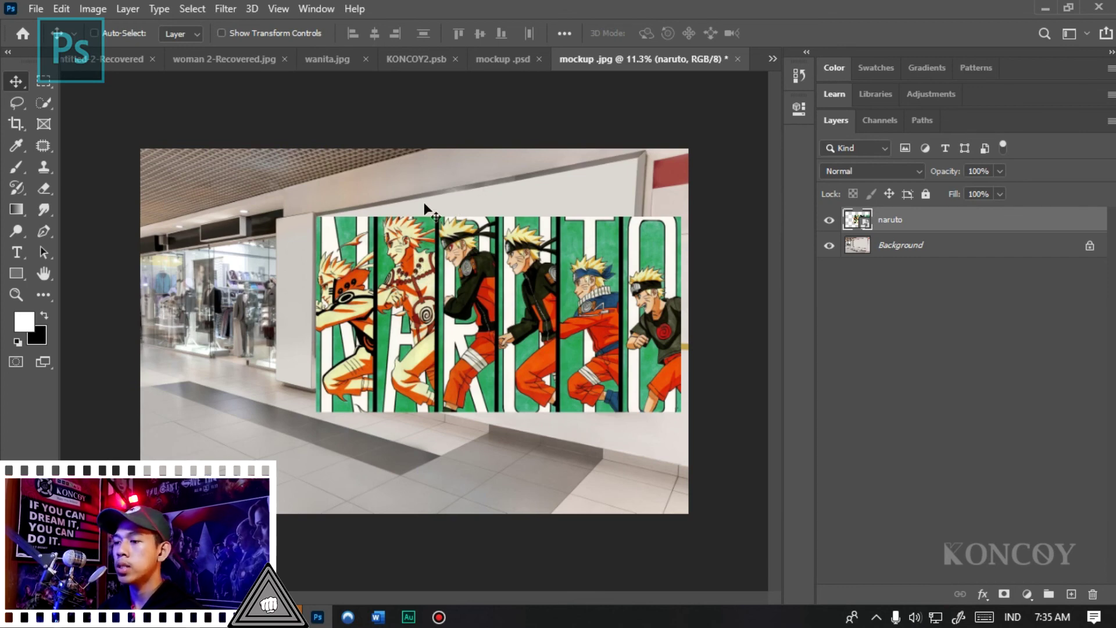
key("ctrl+t")
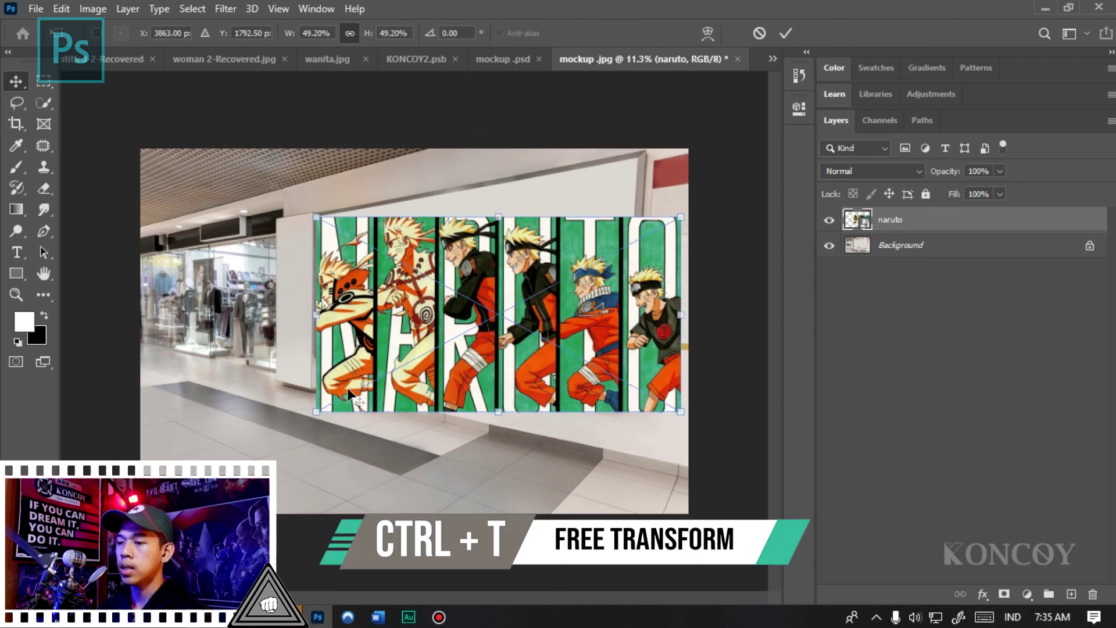
Confirm the transform and drop the naruto layer's opacity to 44% for alignment.
scroll(366, 372, "up", 2)
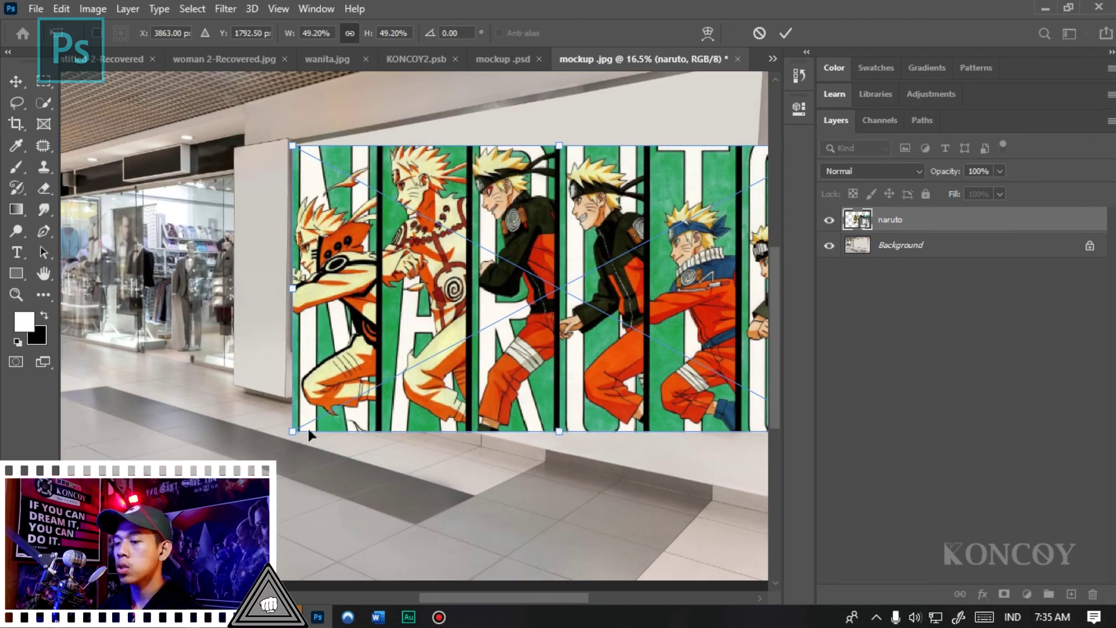
left_click(318, 381)
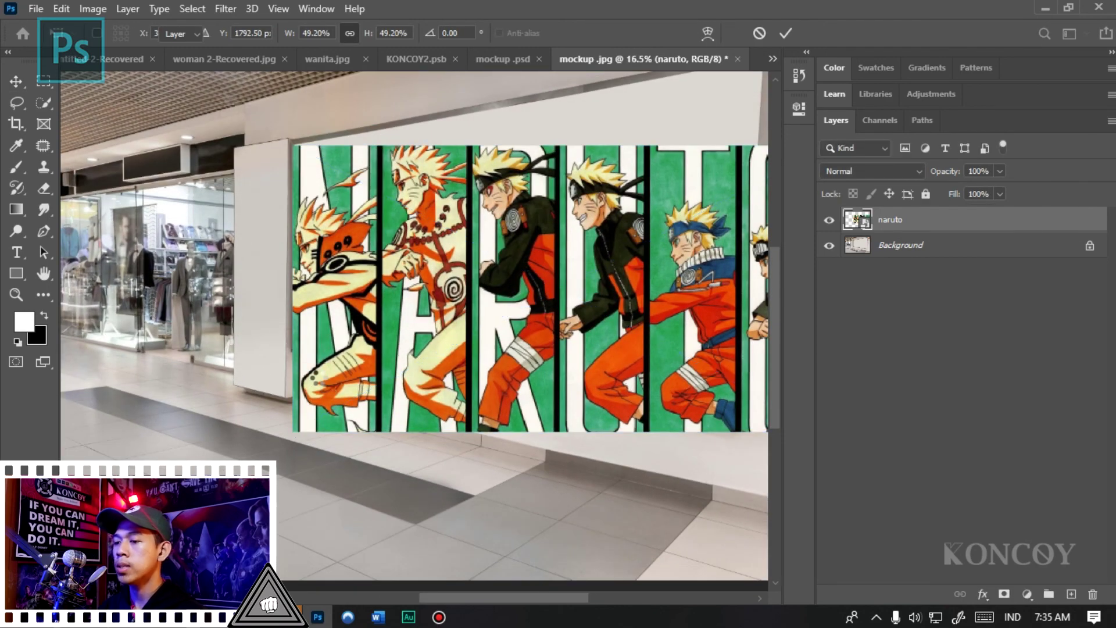
key("Return")
key("4")
key("4")
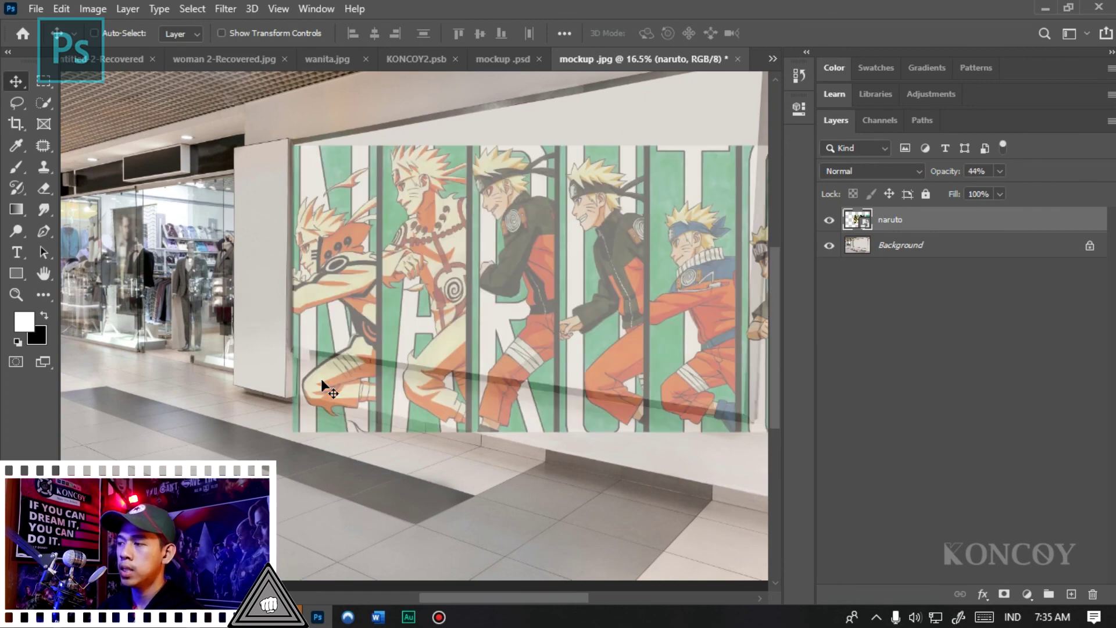
key("ctrl+t")
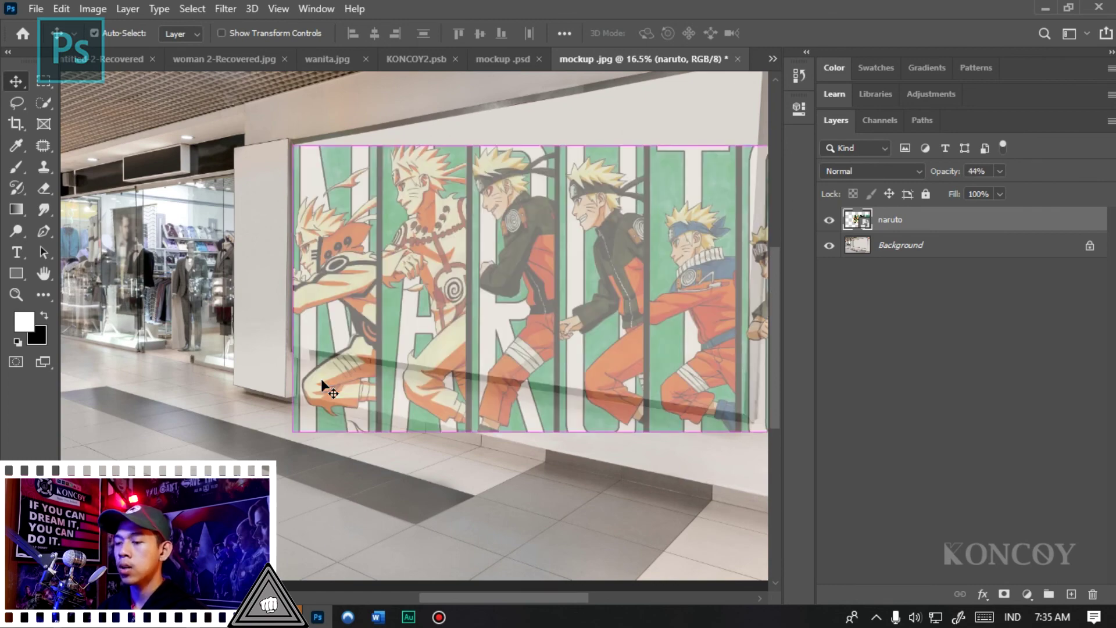
Distort the naruto poster's corners onto the billboard's perspective and restore 100% opacity.
mouse_move(292, 431)
left_mouse_down()
mouse_move(303, 340)
mouse_move(293, 348)
left_mouse_up()
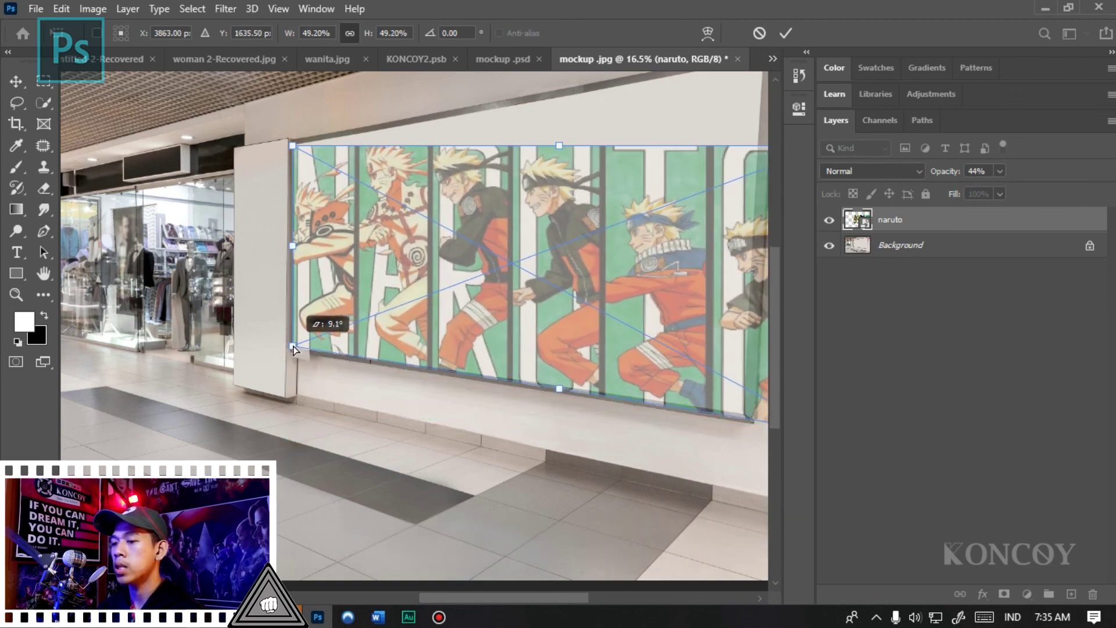
scroll(276, 344, "down", 2)
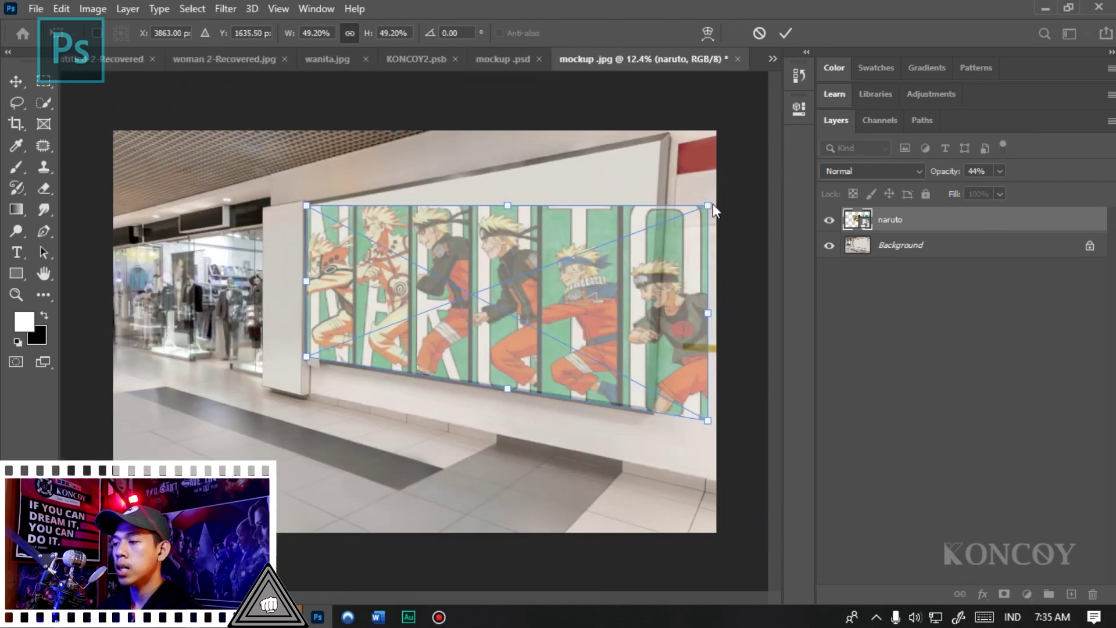
left_click_drag(709, 205, 664, 141)
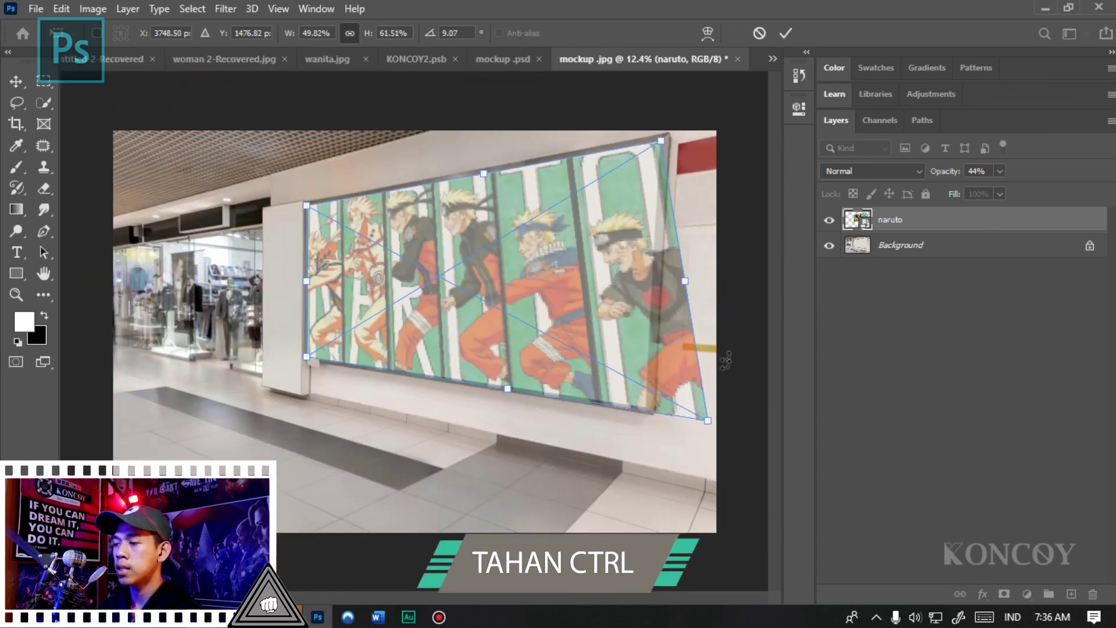
left_click_drag(710, 422, 645, 412)
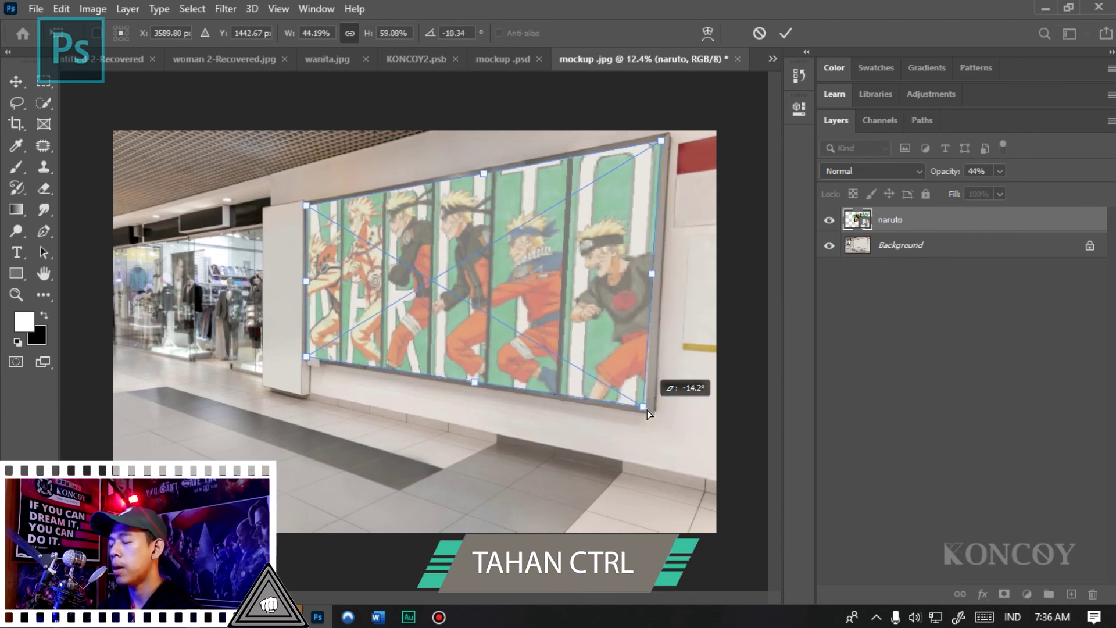
left_click_drag(645, 414, 651, 413)
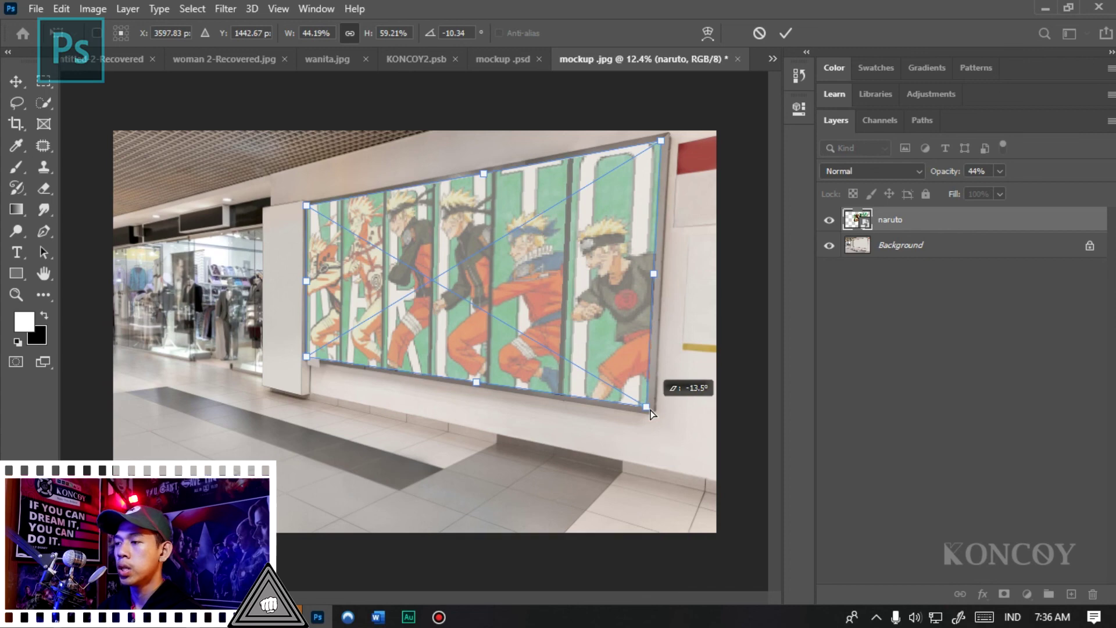
double_click(573, 347)
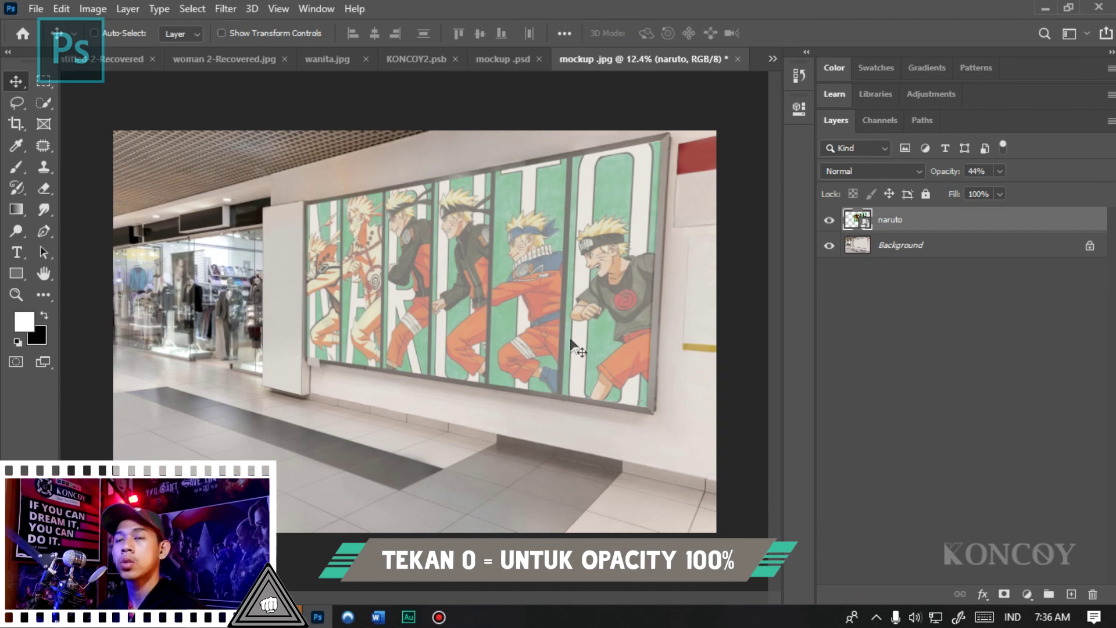
key("0")
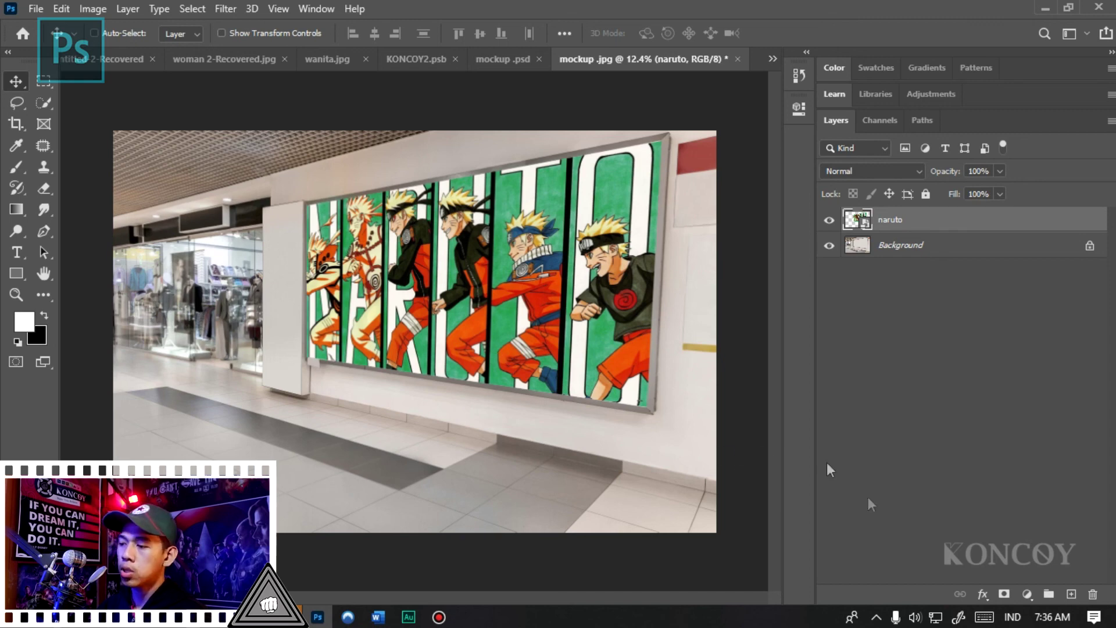
left_click(982, 594)
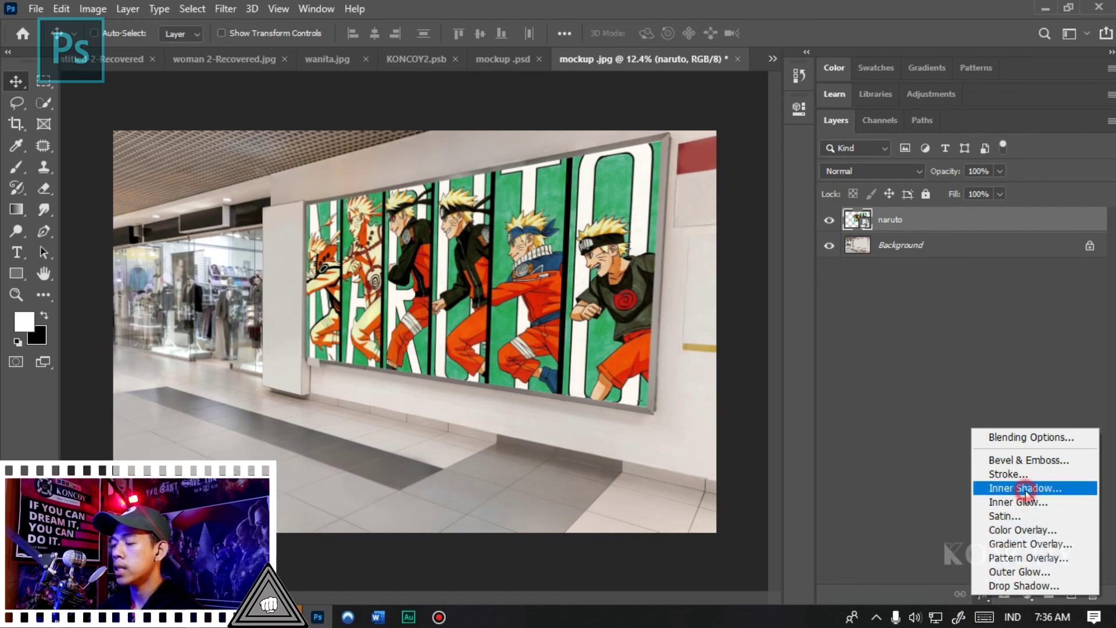
Add an Inner Shadow to the naruto layer: Choke 100%, Opacity 53%, Distance 14 px, Size 46 px.
left_click(918, 478)
left_click_drag(779, 231, 840, 232)
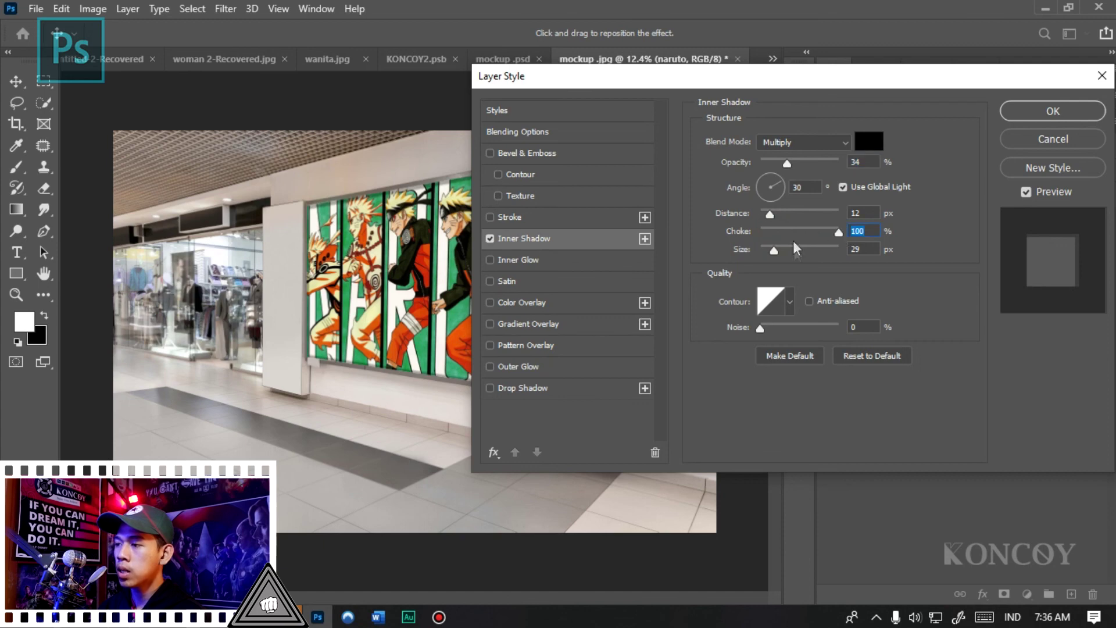
left_click_drag(787, 163, 802, 165)
mouse_move(770, 249)
left_mouse_down()
mouse_move(773, 209)
mouse_move(778, 252)
left_mouse_up()
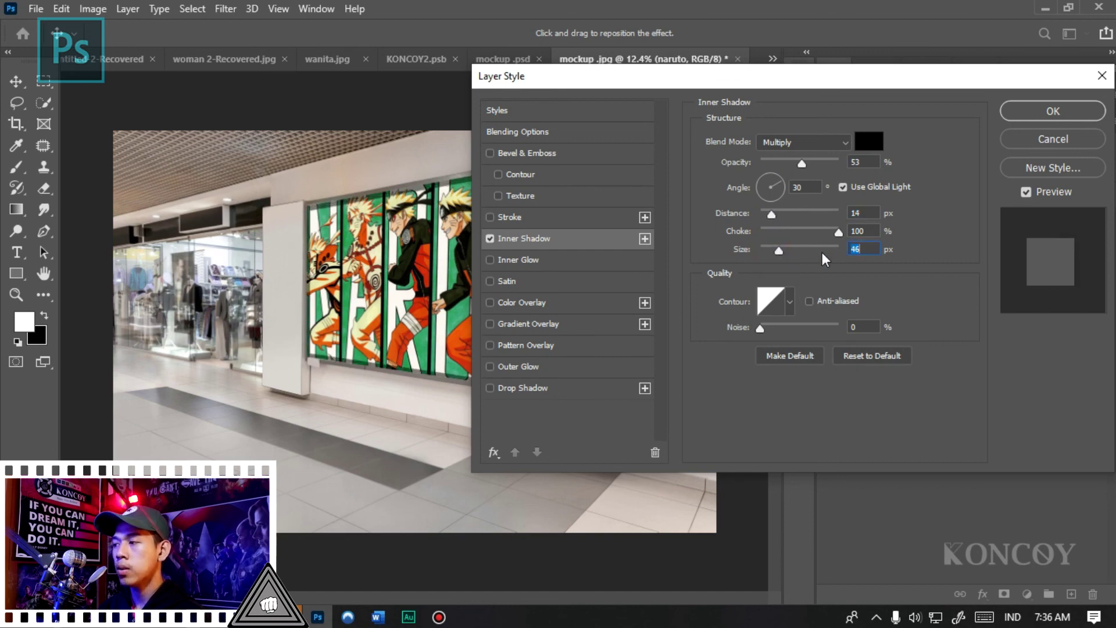
left_click(1052, 110)
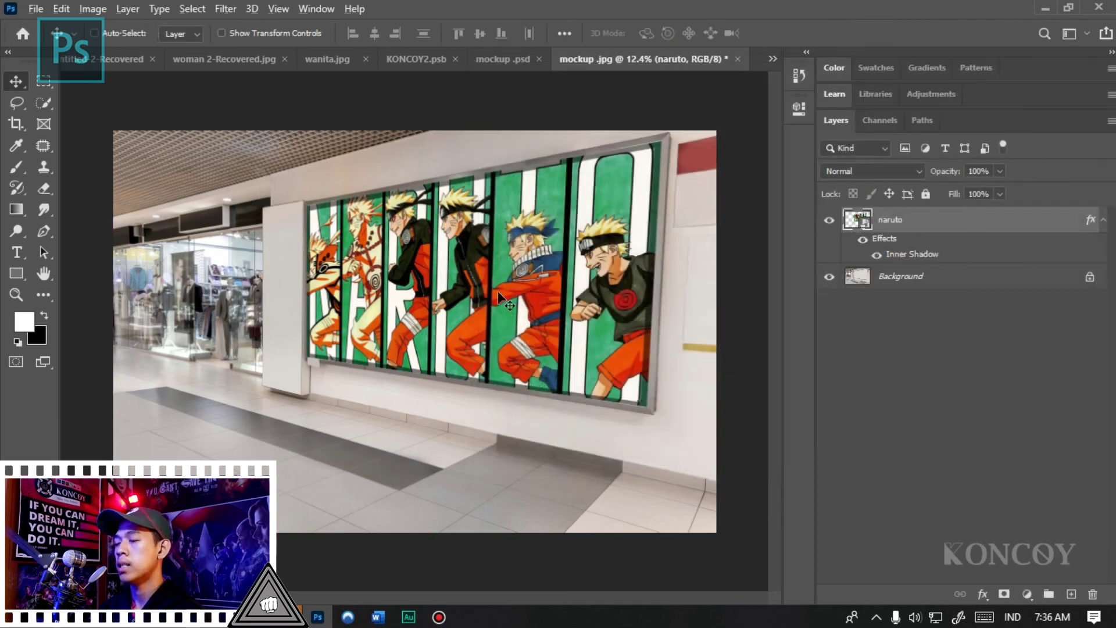
scroll(497, 290, "up", 2)
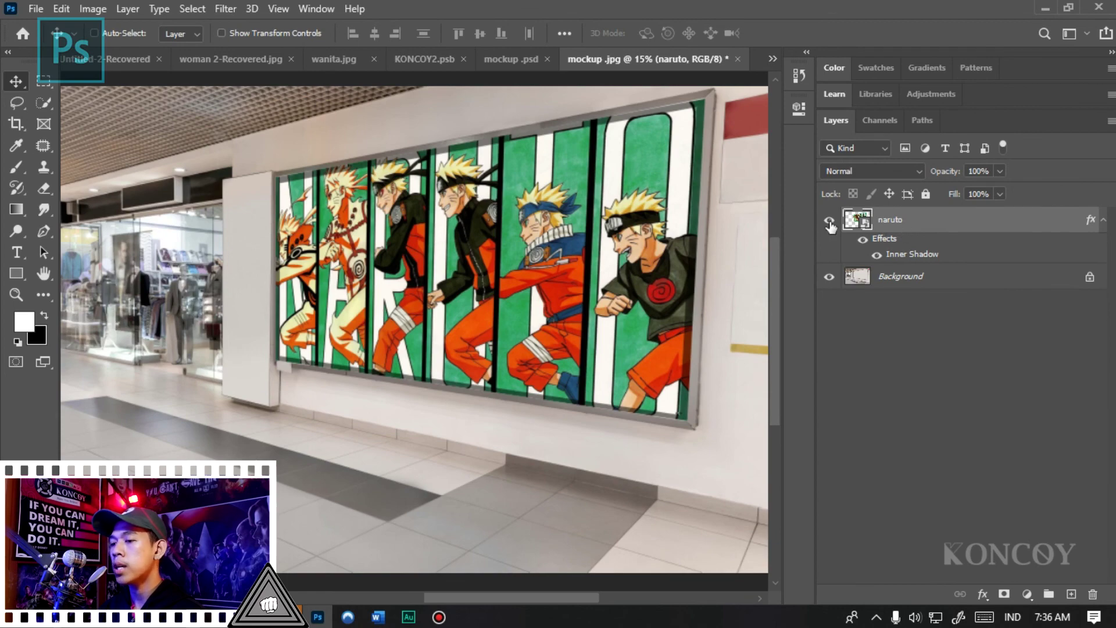
scroll(418, 277, "down", 2)
scroll(616, 169, "up", 1)
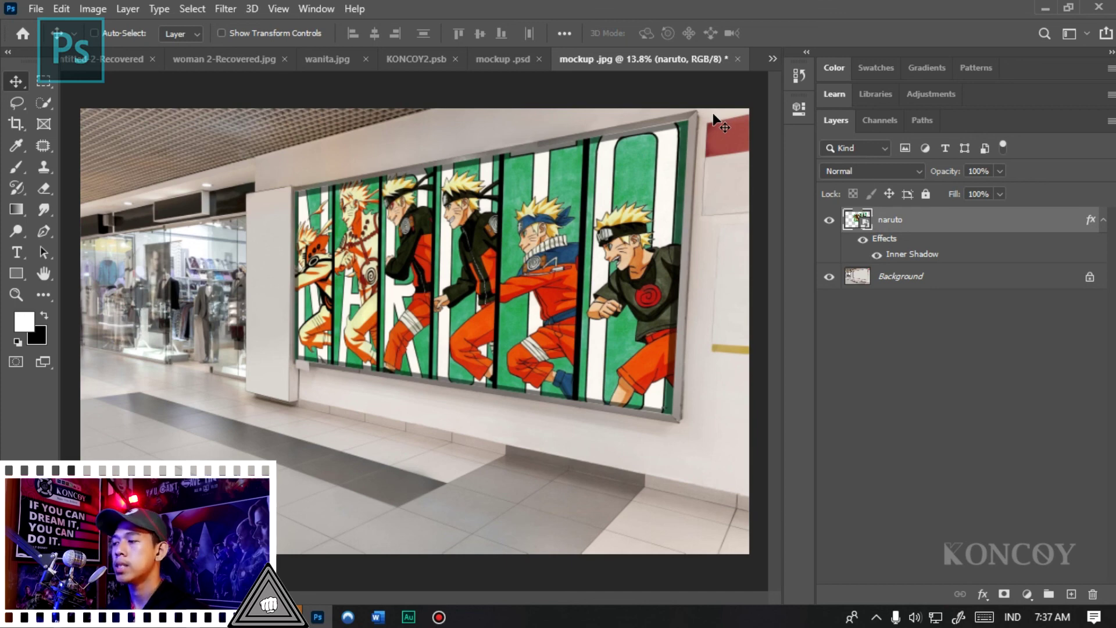
Open the naruto smart object's contents for editing.
double_click(857, 220)
scroll(512, 304, "down", 2)
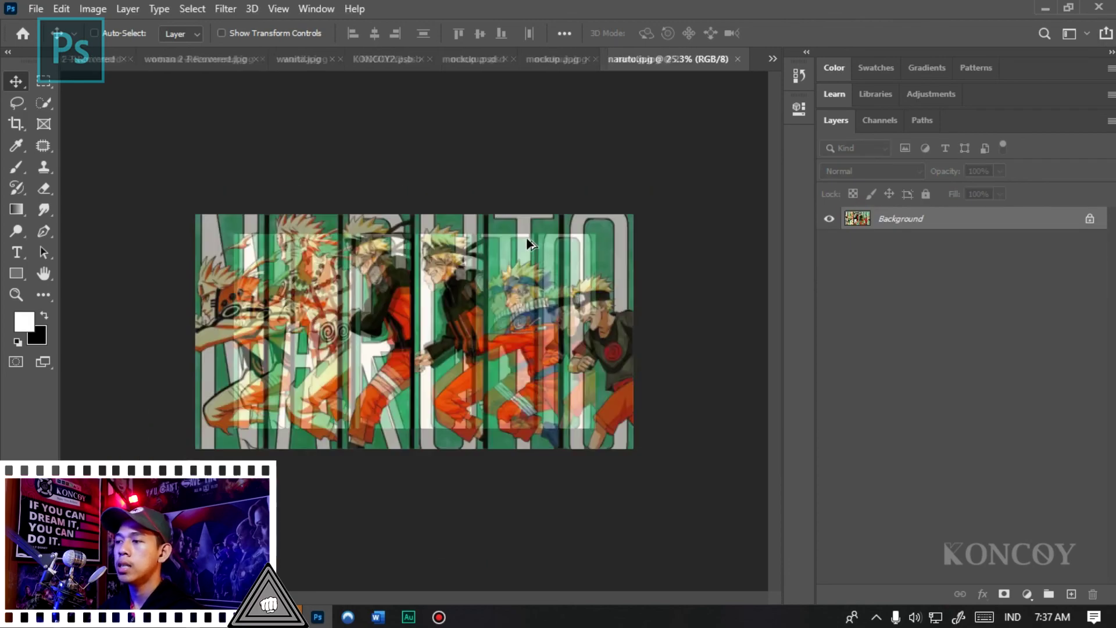
scroll(506, 261, "up", 4)
scroll(500, 174, "down", 2)
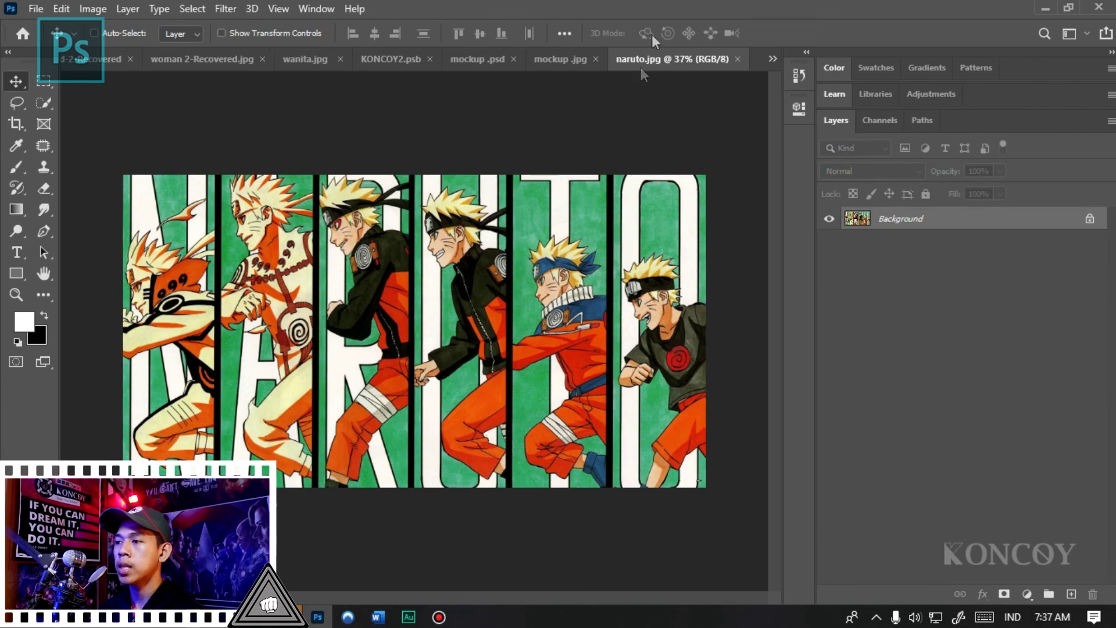
scroll(413, 366, "up", 1)
scroll(413, 366, "up", 1)
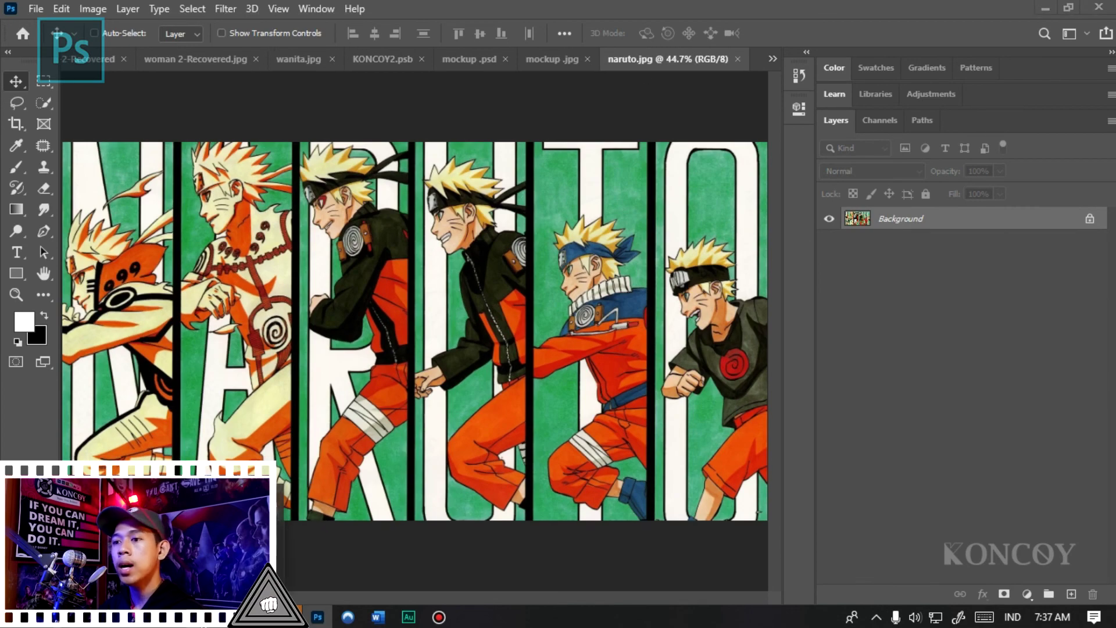
Place one piece.jpg into the smart object, enlarged to cover the poster.
left_click(1044, 8)
left_click_drag(410, 234, 448, 278)
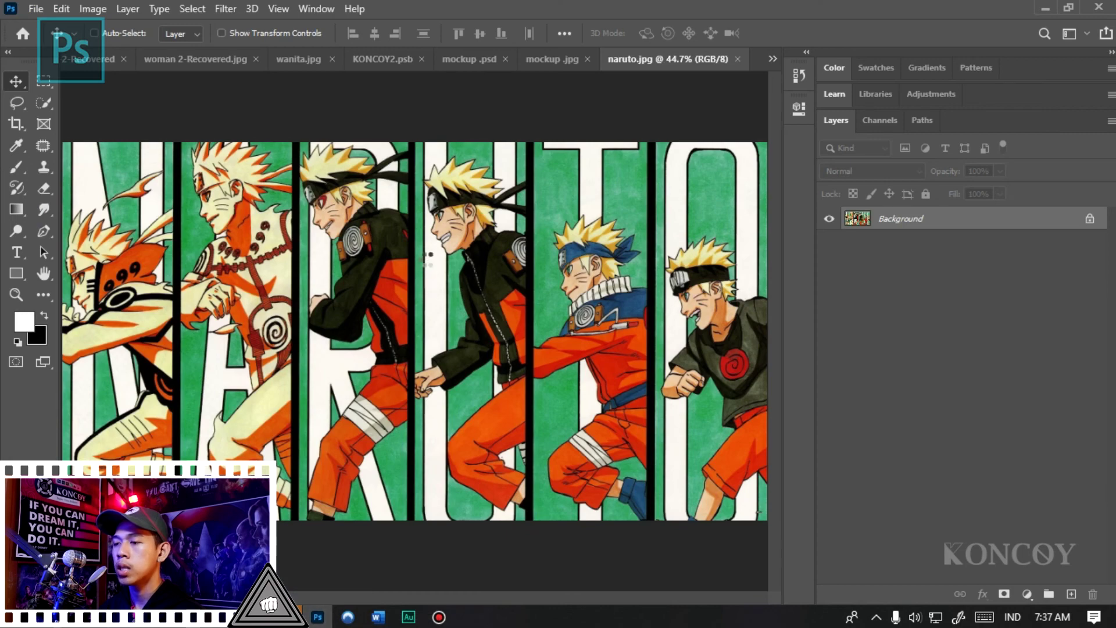
left_click_drag(448, 278, 425, 264)
left_click_drag(669, 201, 717, 179)
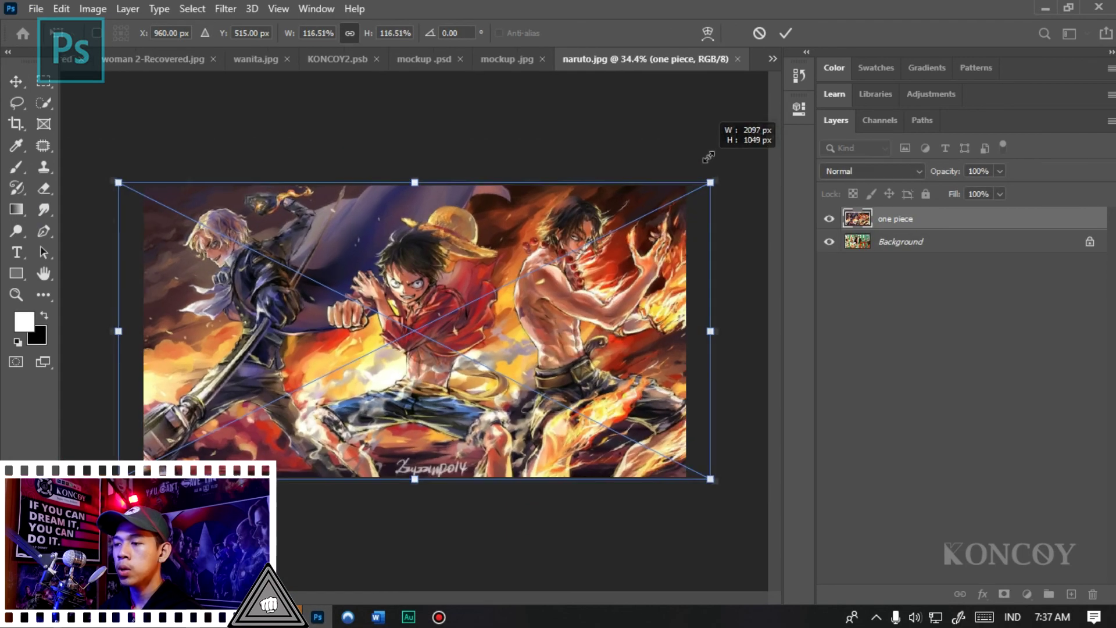
key("Return")
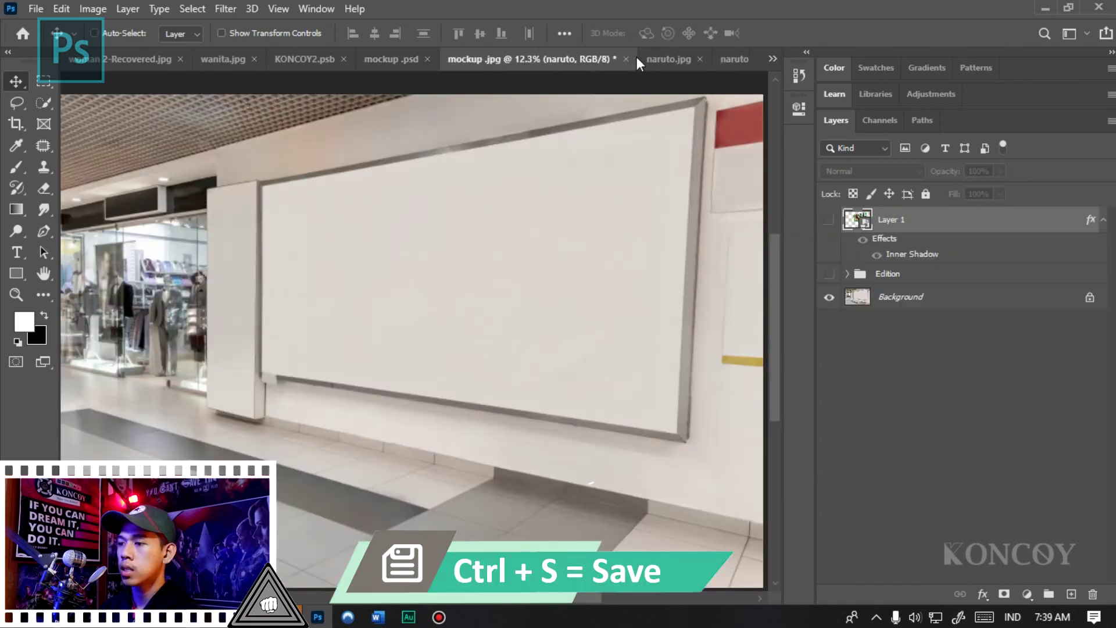
Drop naruto.jpg from File Explorer onto the mockup canvas, placed at 61.59%.
scroll(474, 240, "up", 2)
scroll(473, 240, "down", 2)
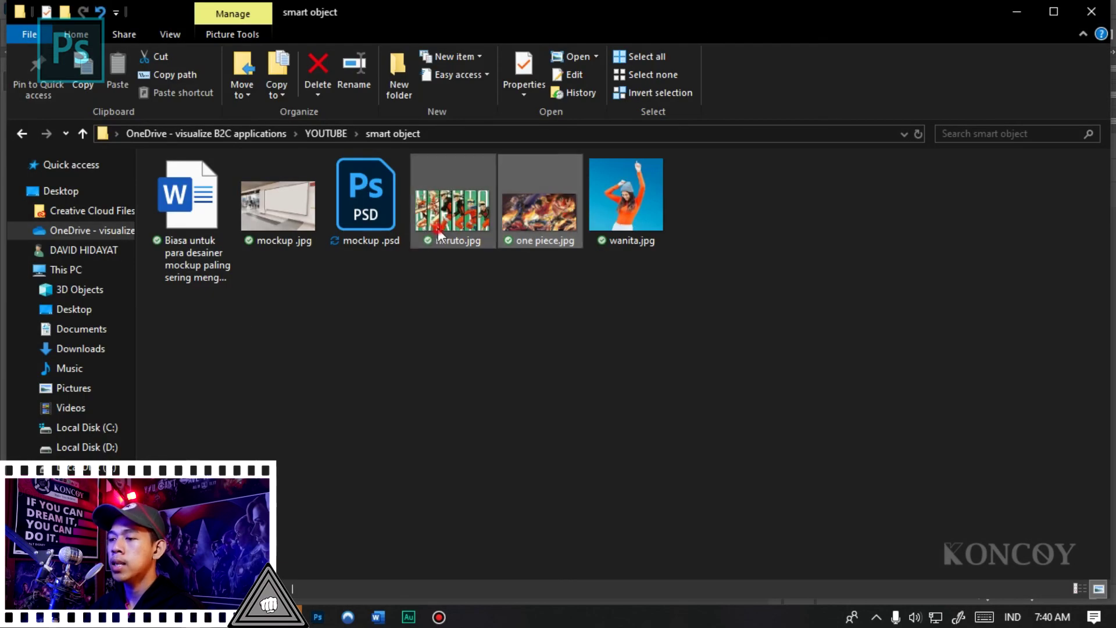
left_click_drag(438, 233, 368, 455)
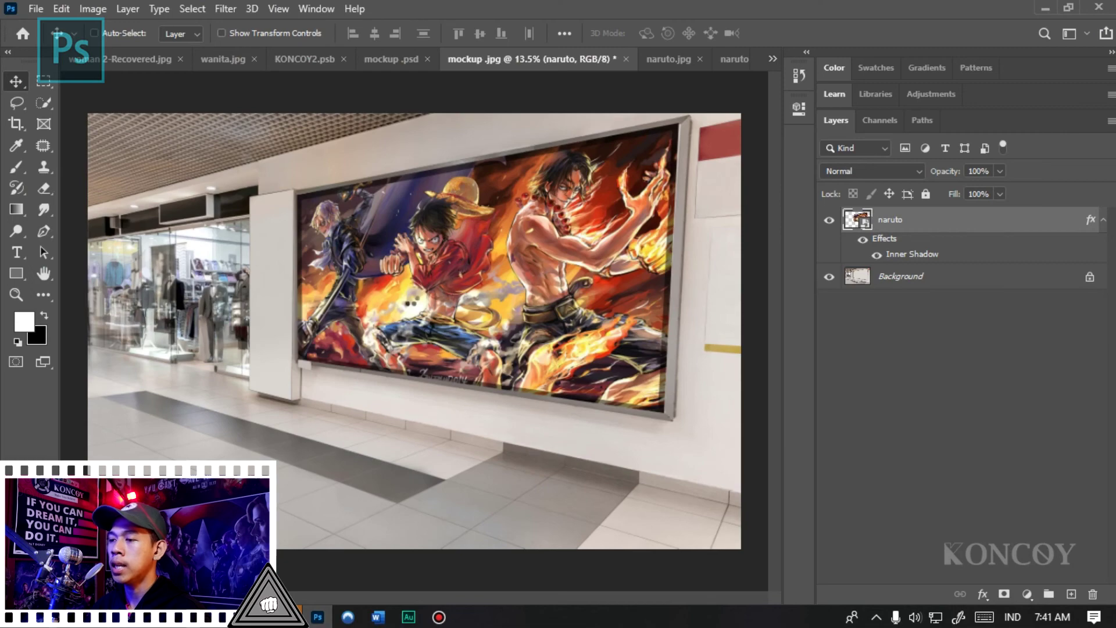
left_click_drag(368, 454, 456, 267)
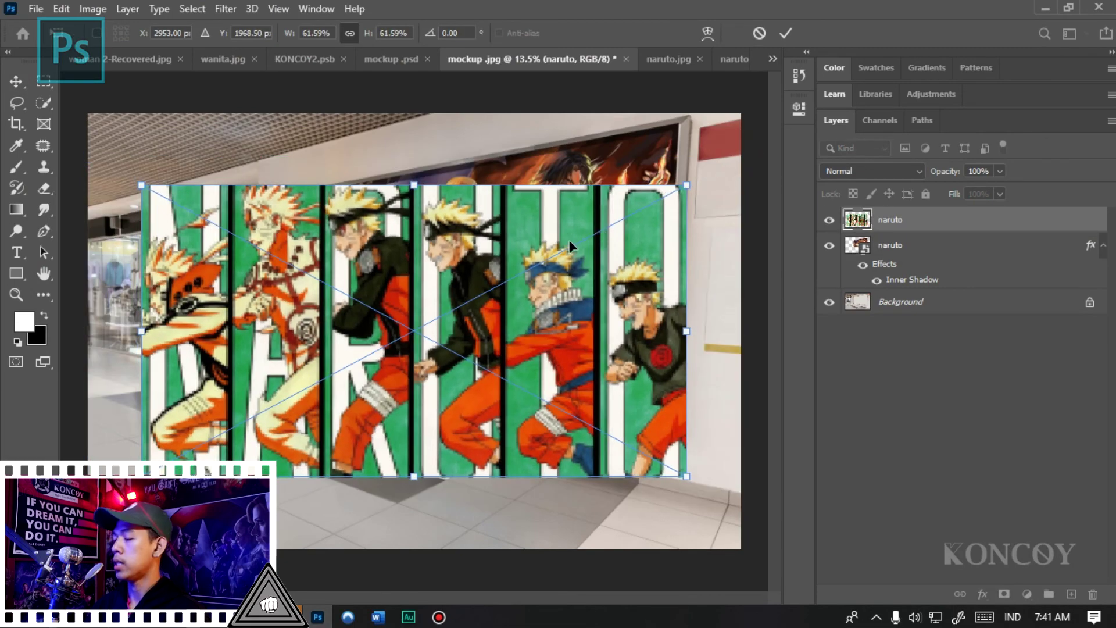
Commit the placed naruto layer over the billboard's One Piece art.
key("Return")
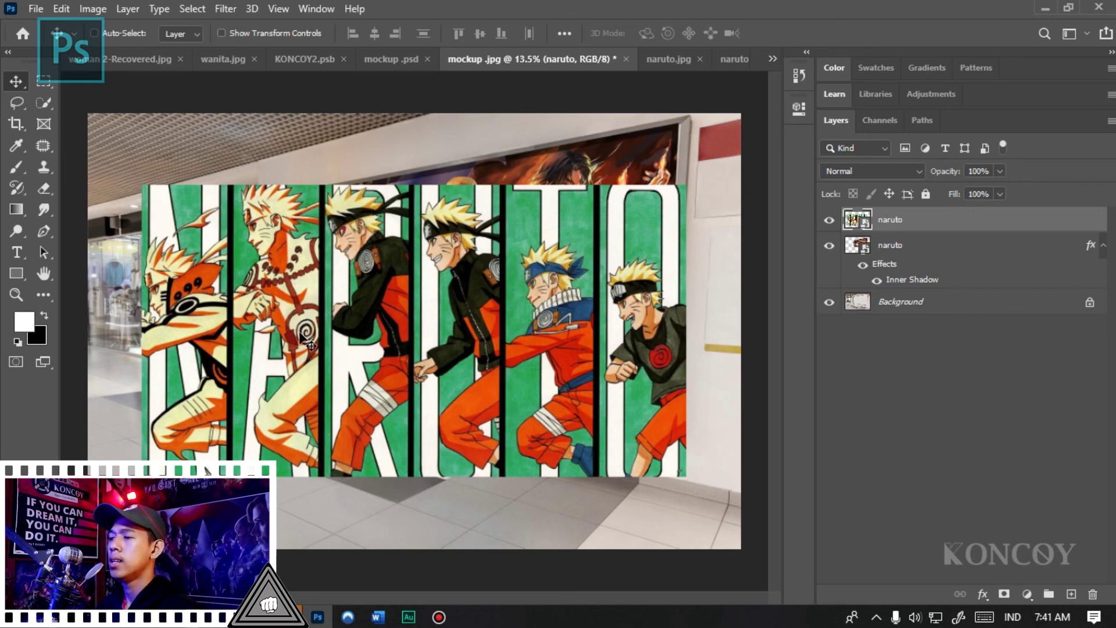
left_click(61, 9)
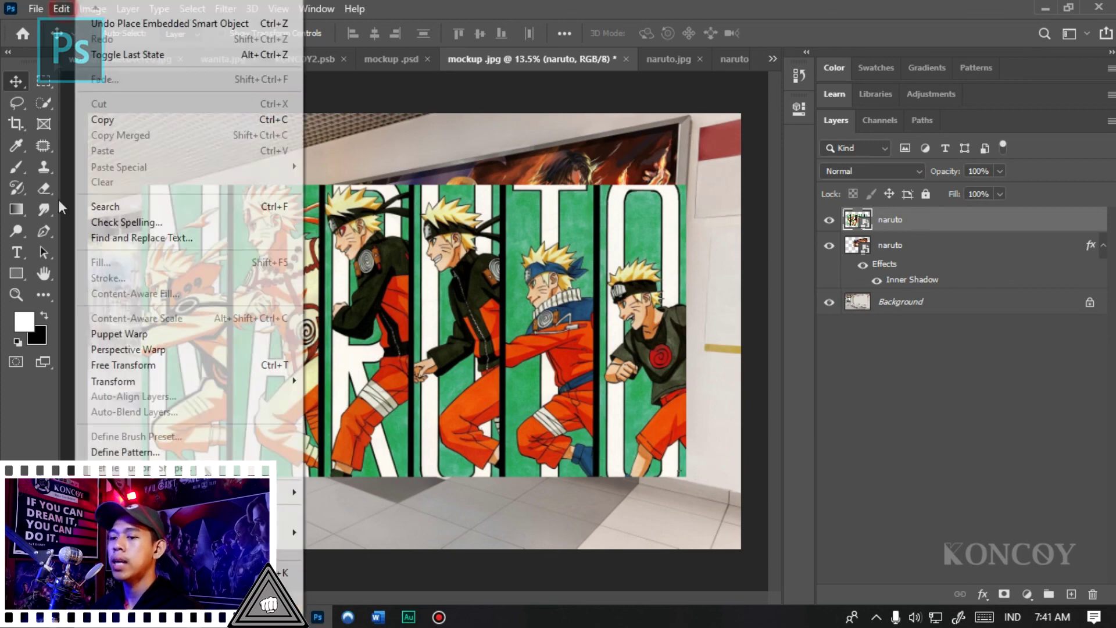
Turn off Always Create Smart Objects when Placing in the General preferences.
scroll(189, 291, "down", 4)
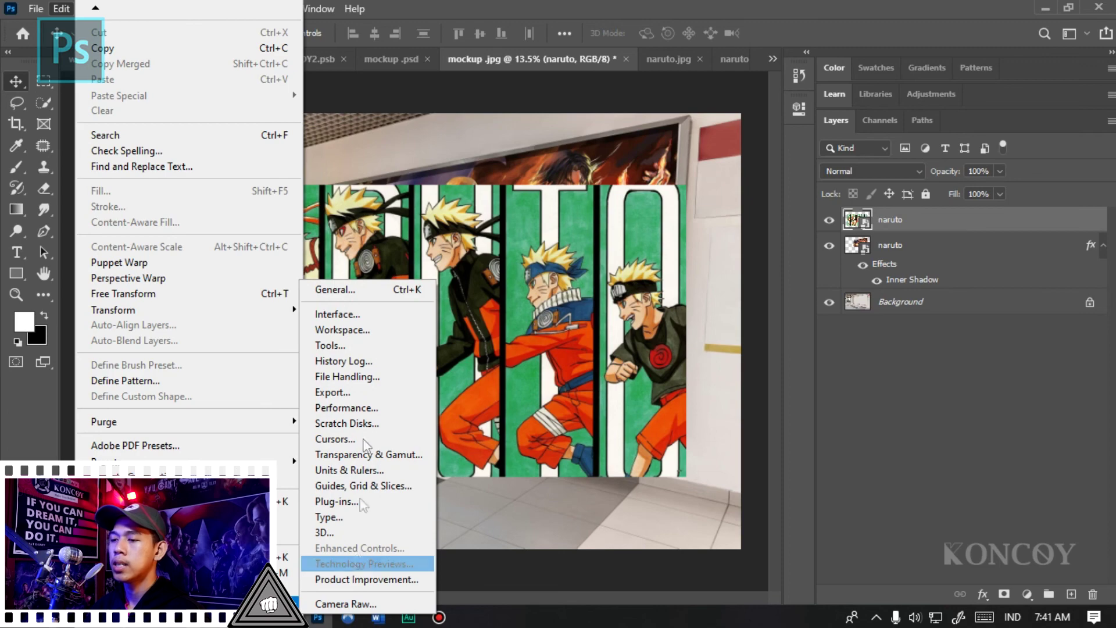
left_click(374, 289)
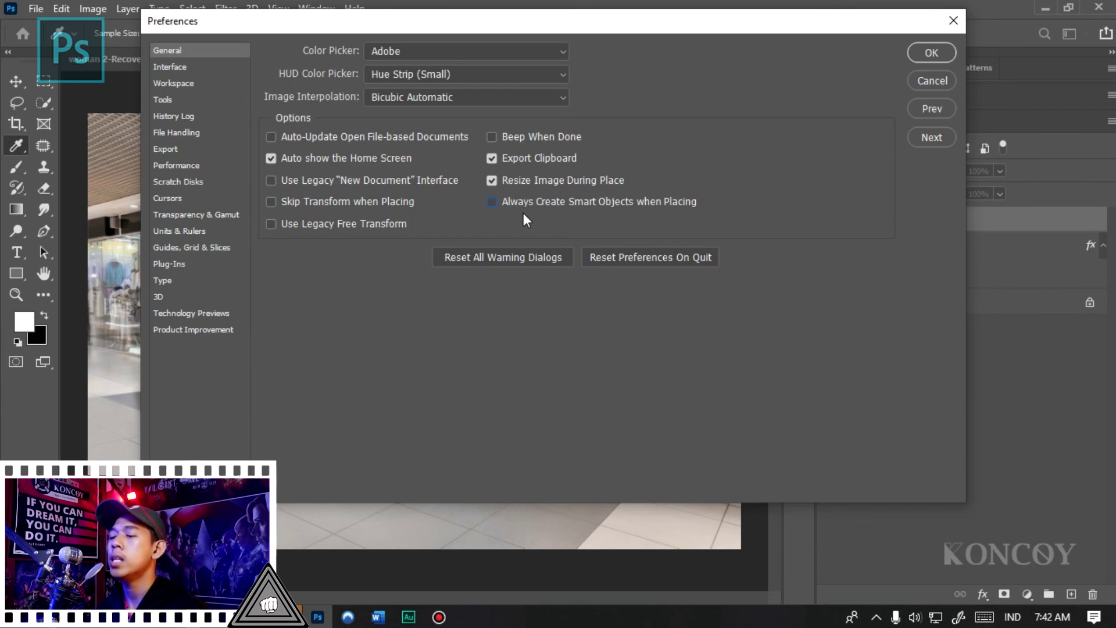
left_click(945, 51)
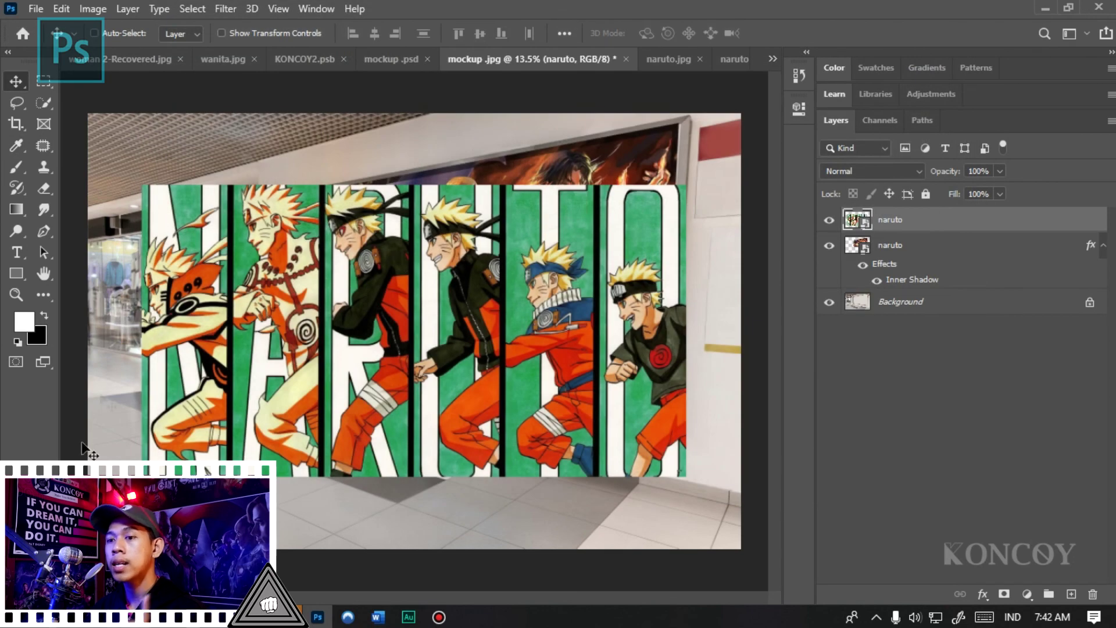
Drag one piece.jpg in from Explorer as a new layer above the naruto layers.
left_click(1045, 8)
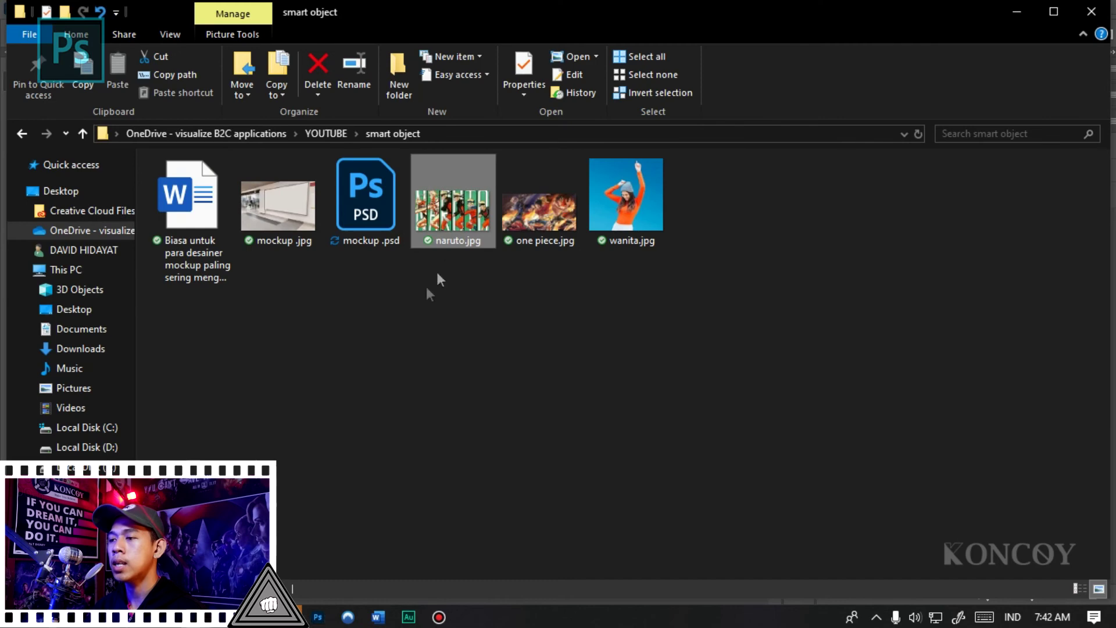
mouse_move(538, 209)
left_mouse_down()
mouse_move(417, 265)
mouse_move(343, 322)
mouse_move(383, 357)
left_mouse_up()
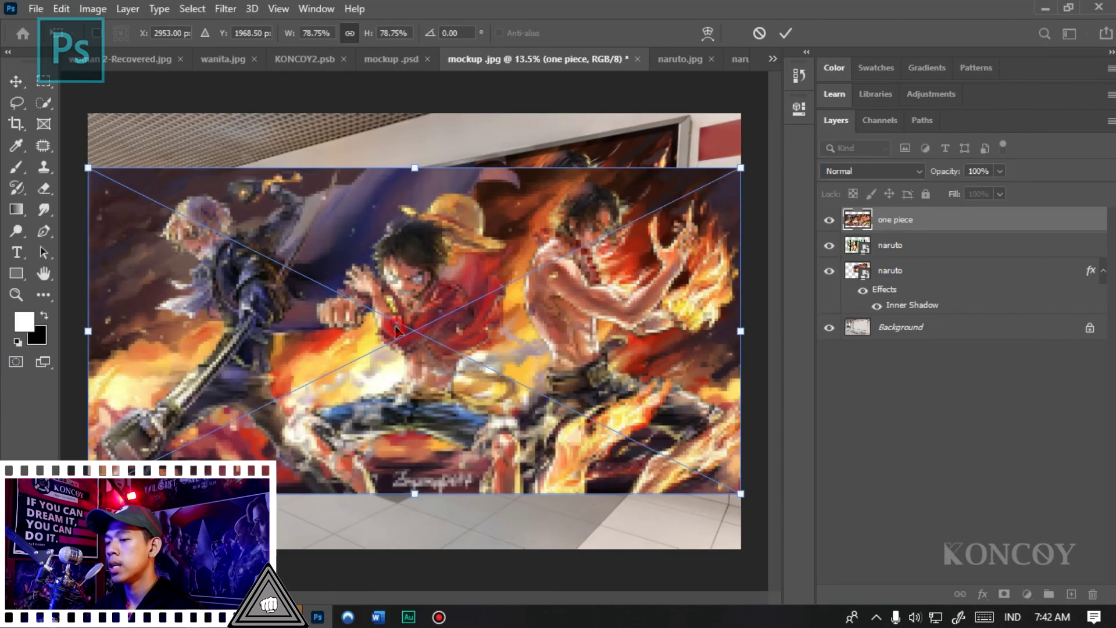
key("Return")
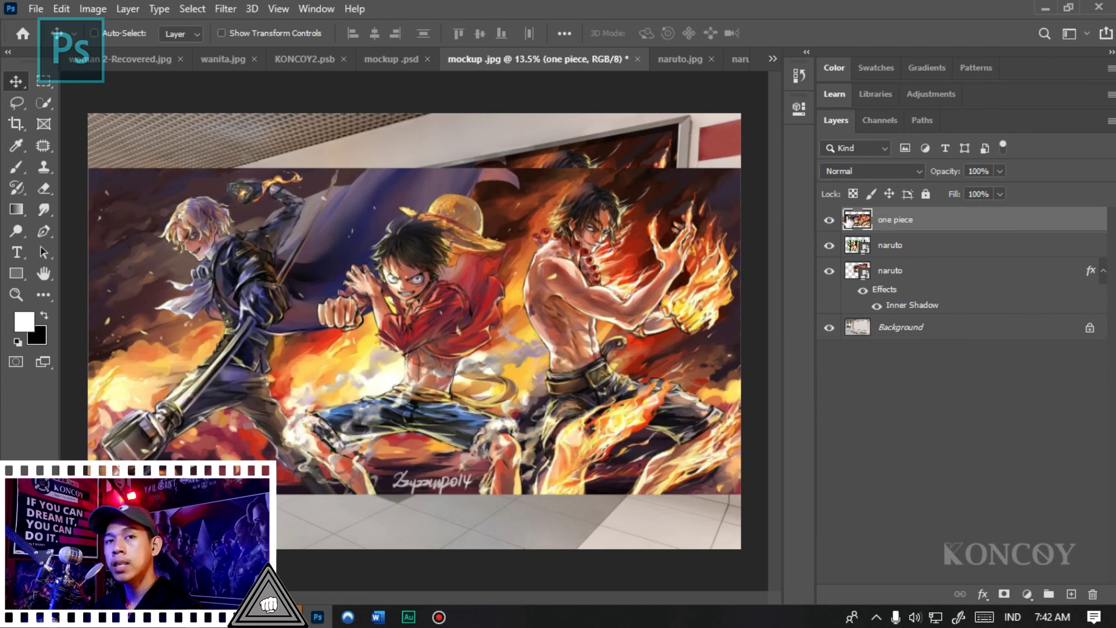